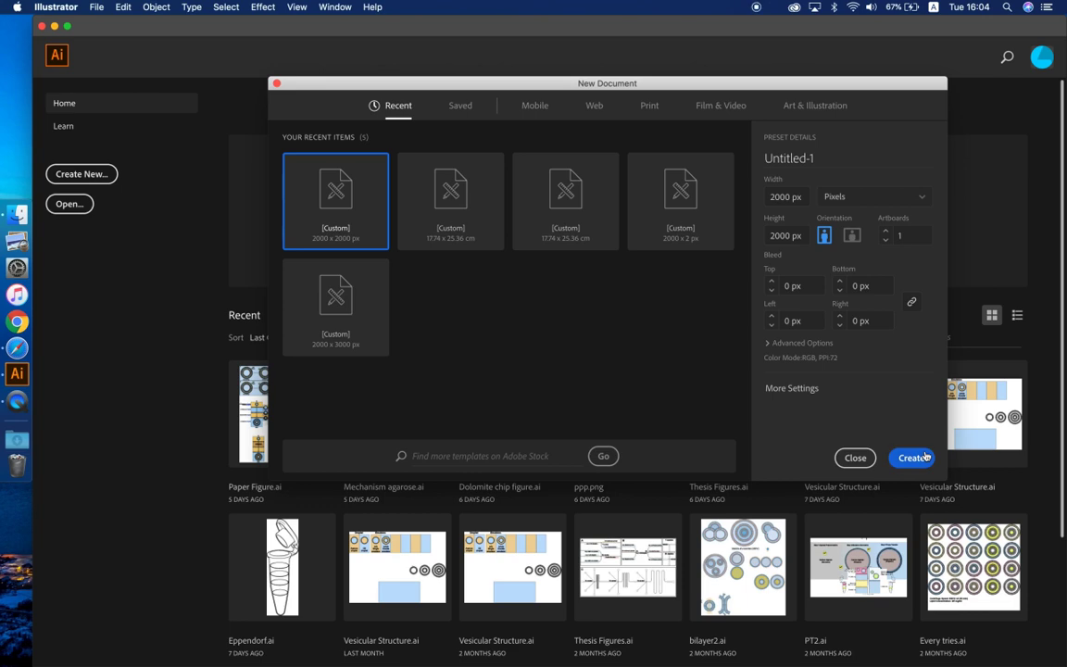
- Create a blank 2000 × 2000 px document and zoom in until the artboard fills the window
left_click(925, 456)
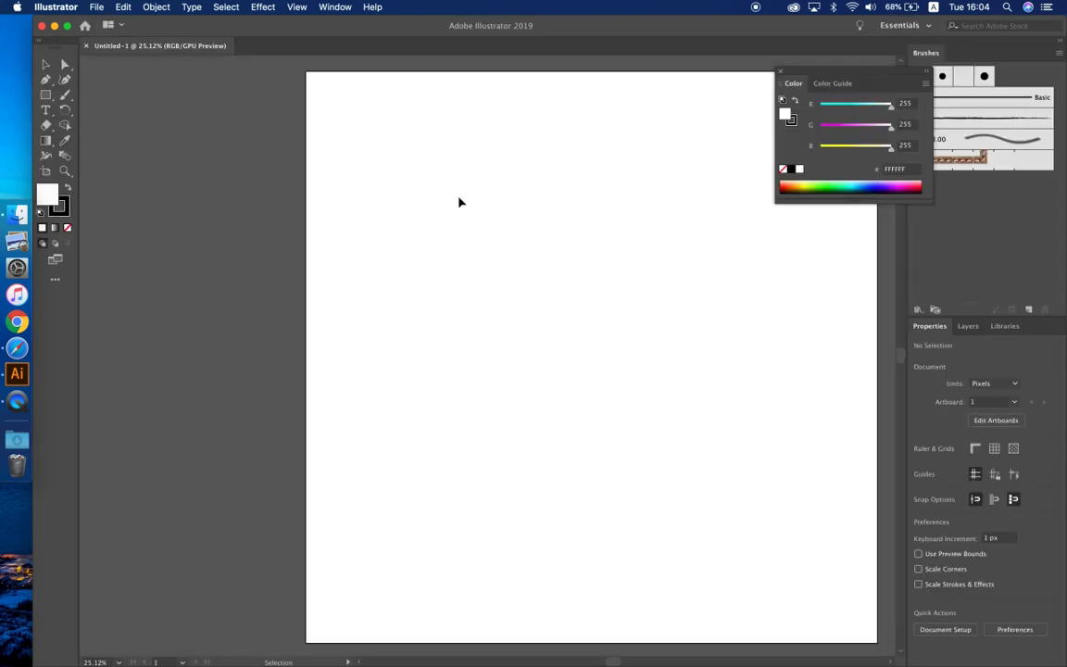
scroll(459, 201, "up", 5)
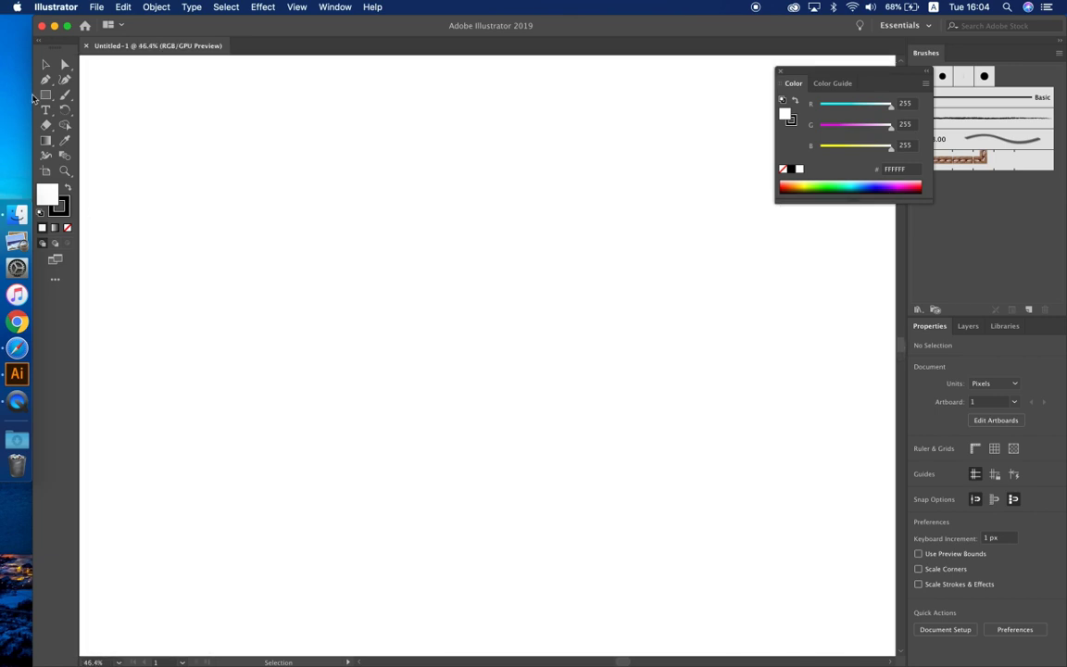
left_click_drag(45, 94, 72, 110)
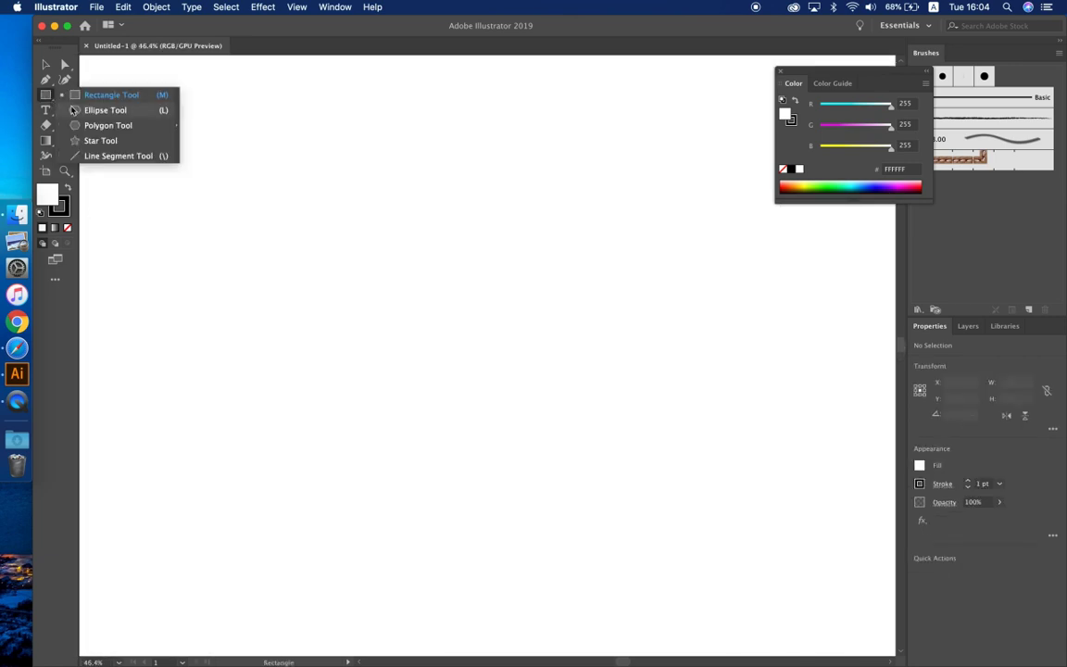
- Draw a small 59 px outlined circle with the Ellipse tool
left_click(72, 110)
left_click_drag(312, 213, 345, 244)
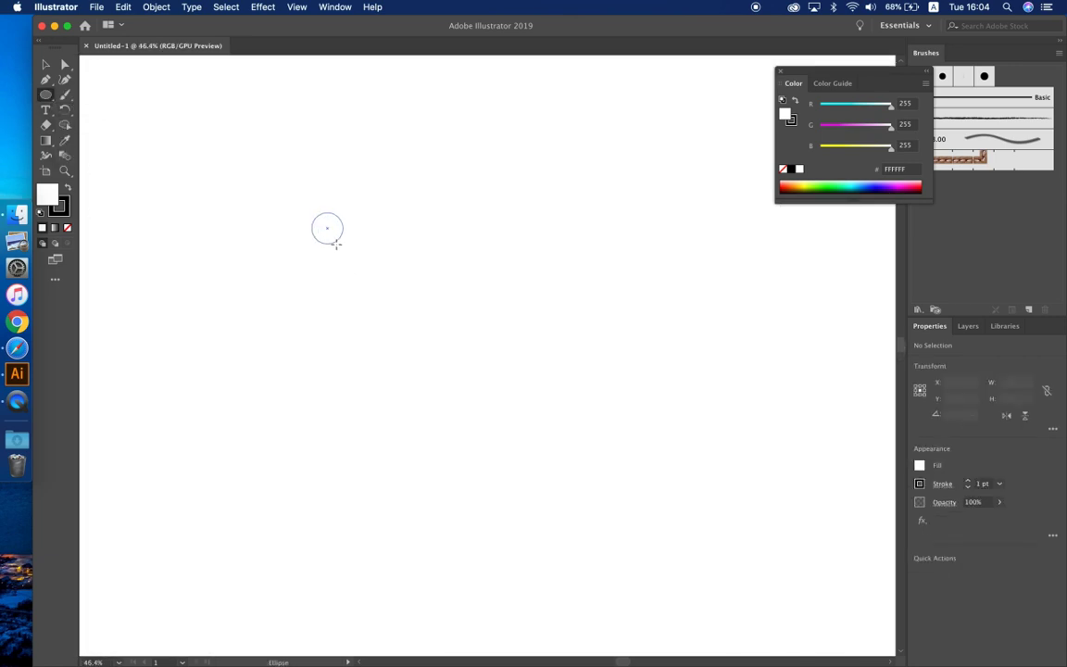
scroll(361, 236, "up", 5)
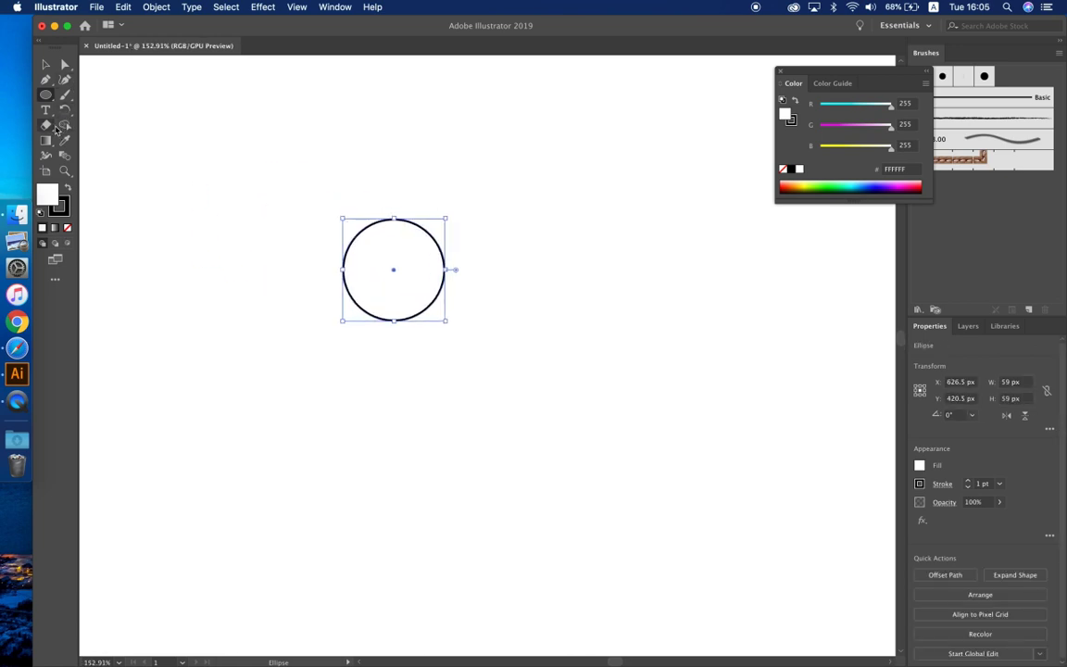
left_click(45, 125)
- Draw a wavy S-shaped curve below the circle with the Curvature tool
left_click(46, 80)
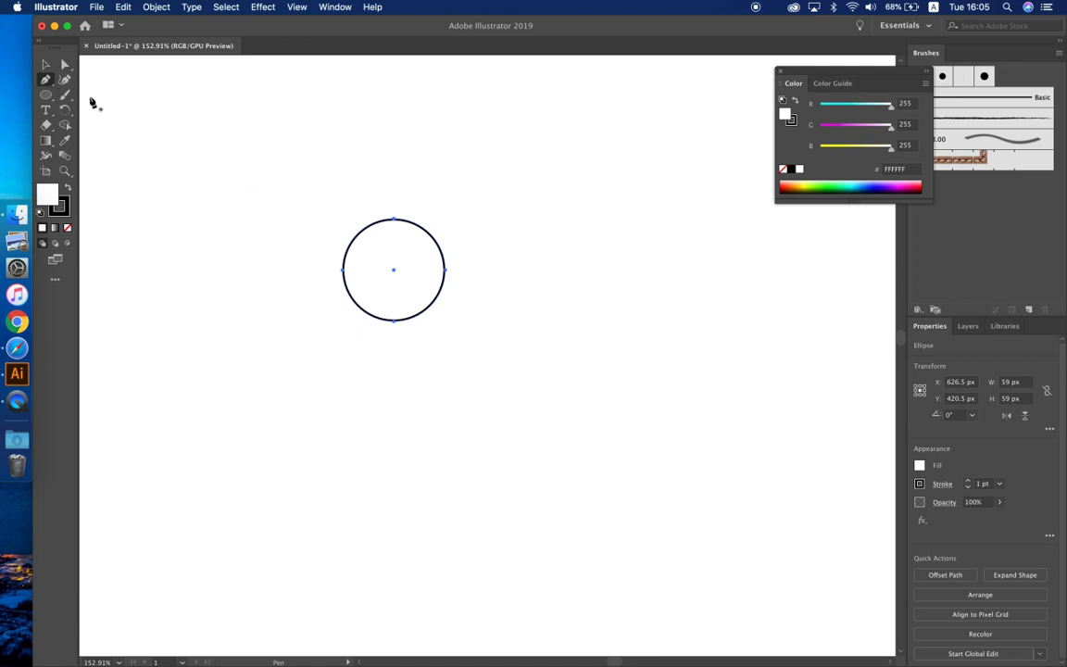
left_click(64, 79)
left_click(376, 330)
left_click(355, 357)
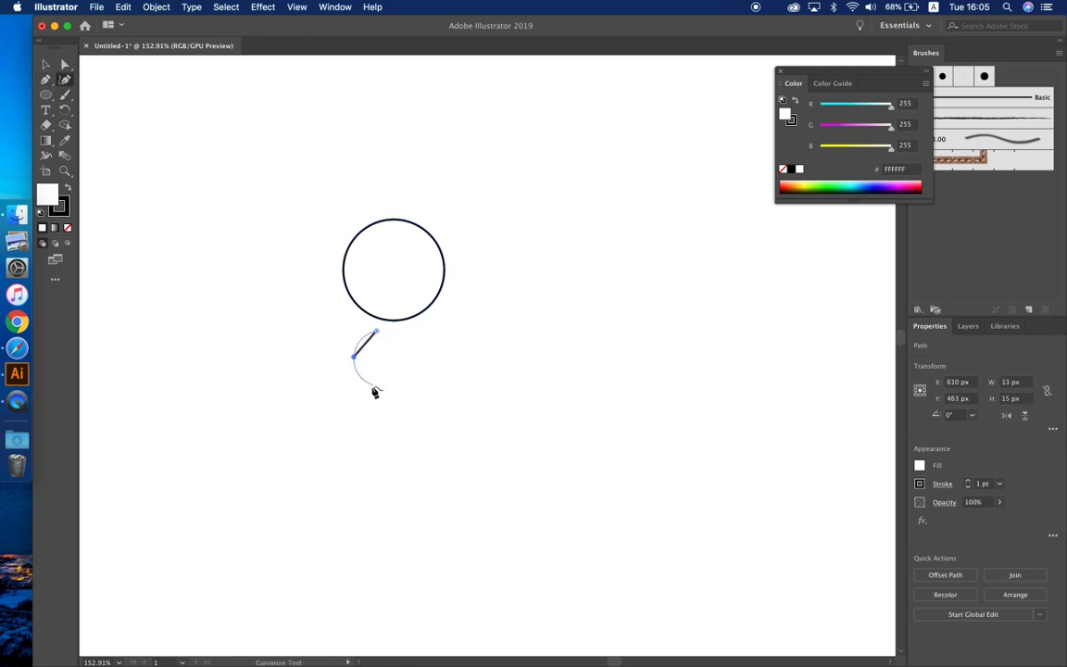
left_click(372, 386)
left_click(357, 417)
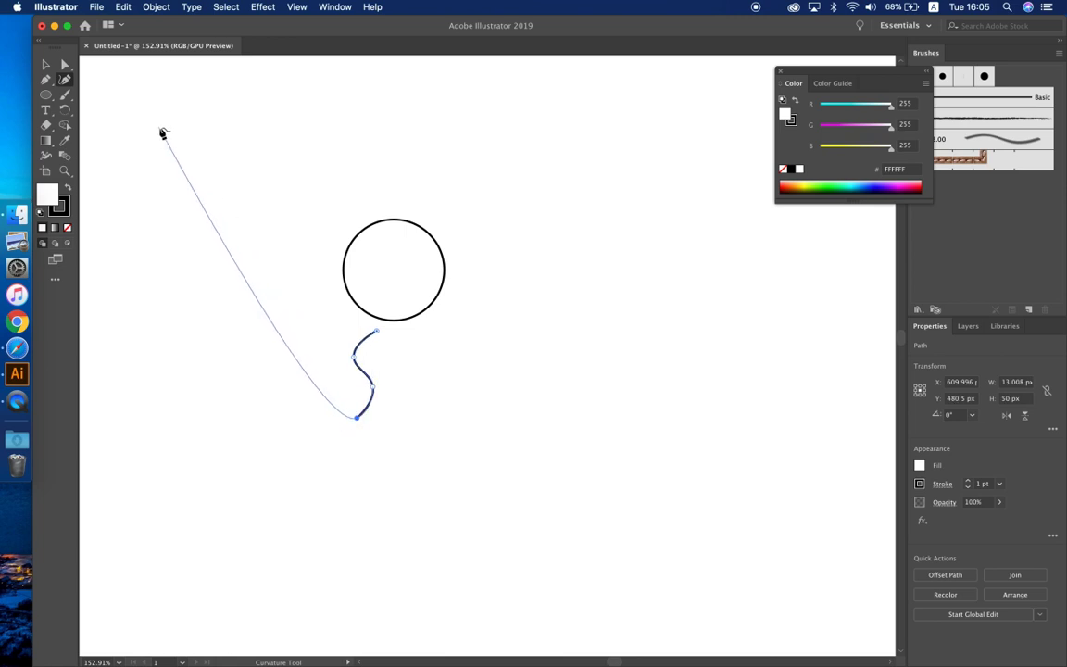
key("Escape")
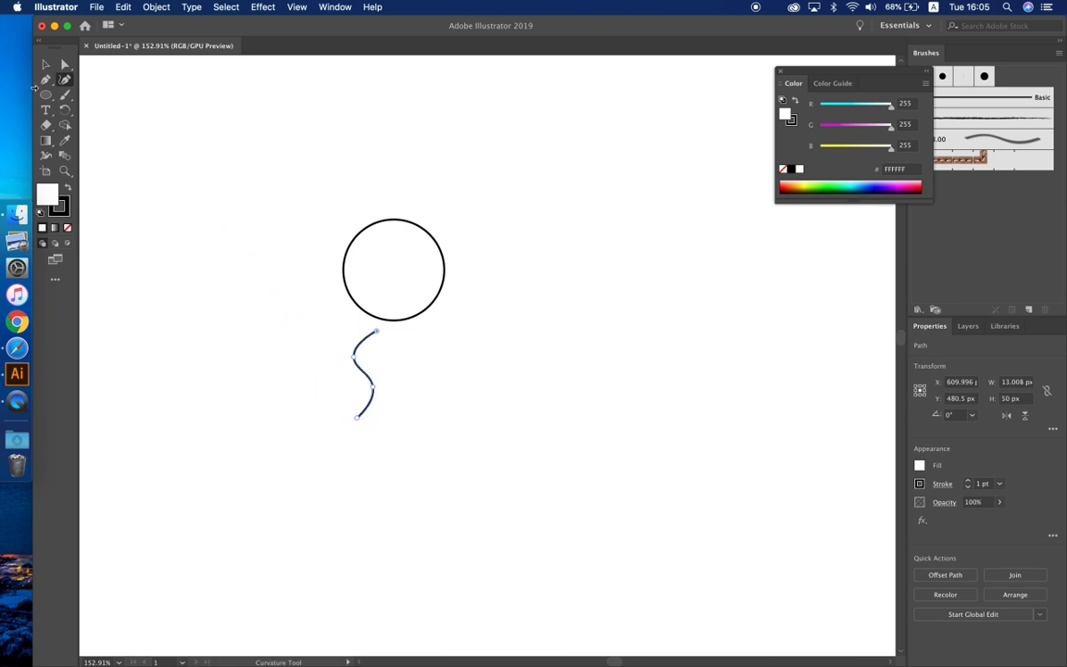
scroll(474, 371, "up", 3)
scroll(445, 382, "up", 1)
- Paste a copy of the S-curve beside the first and reshape its top anchors
key("super+v")
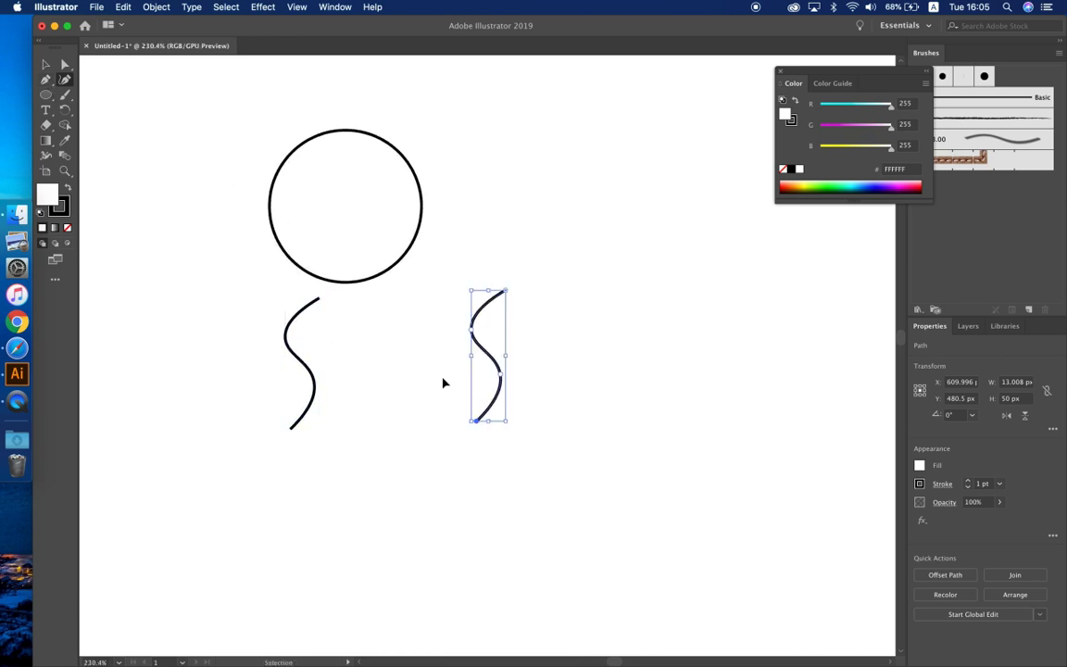
left_click(45, 64)
left_click_drag(483, 321, 352, 342)
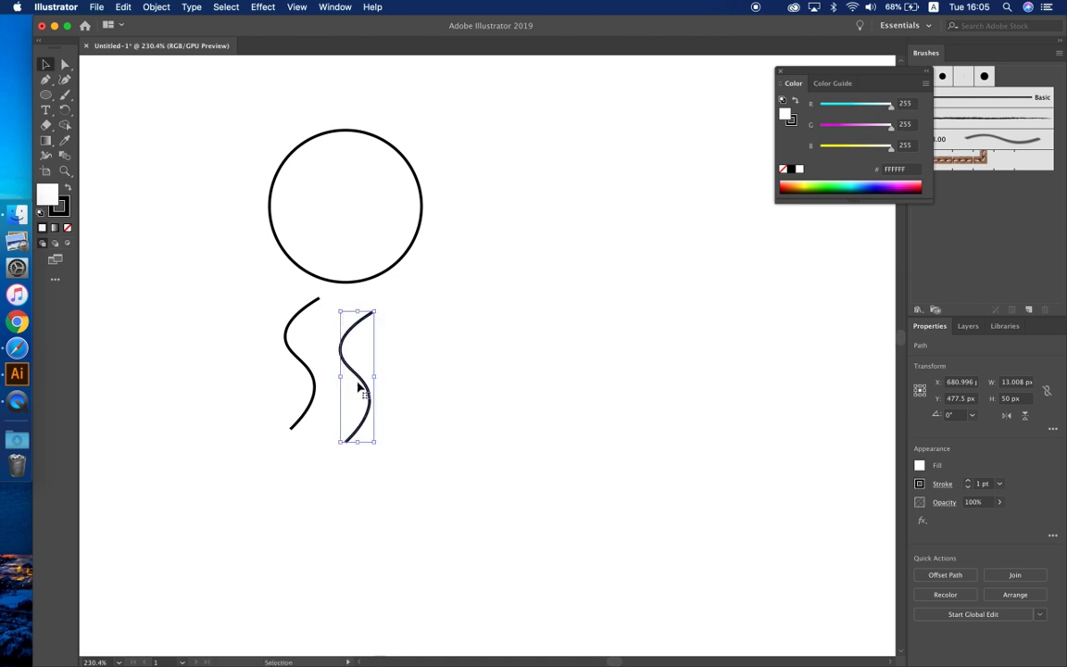
left_click(65, 63)
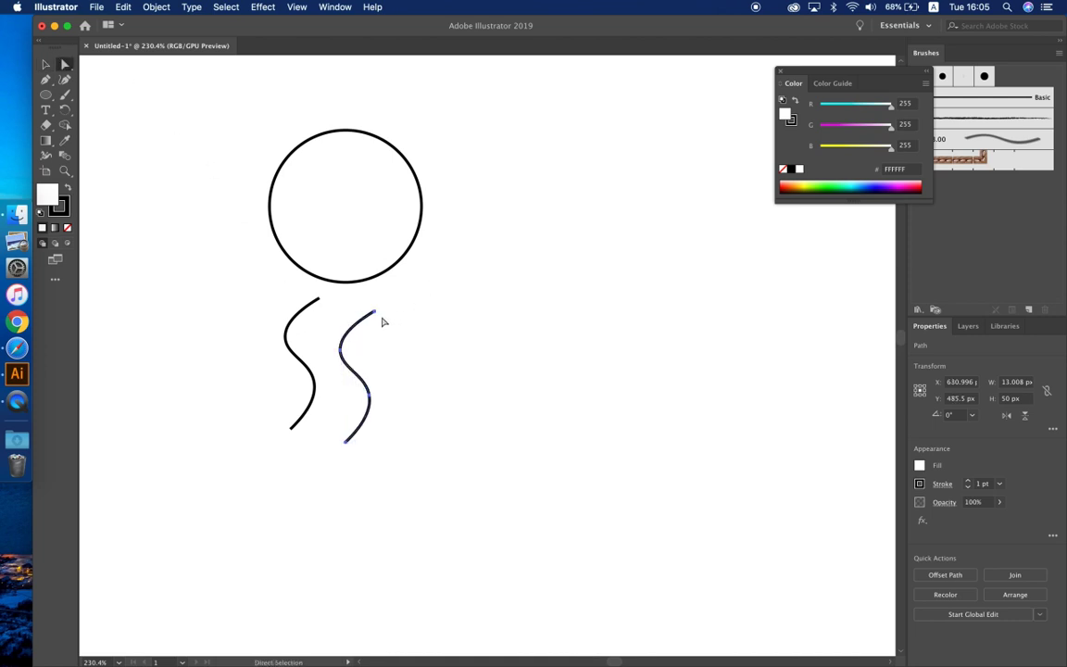
left_click_drag(376, 317, 364, 303)
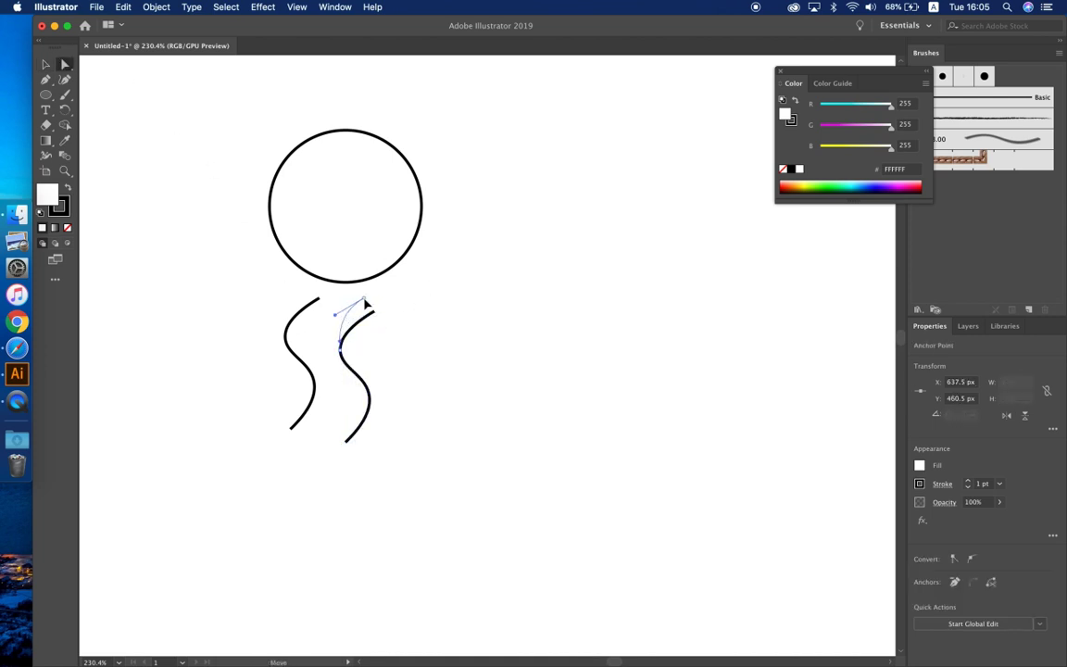
left_click_drag(335, 319, 348, 326)
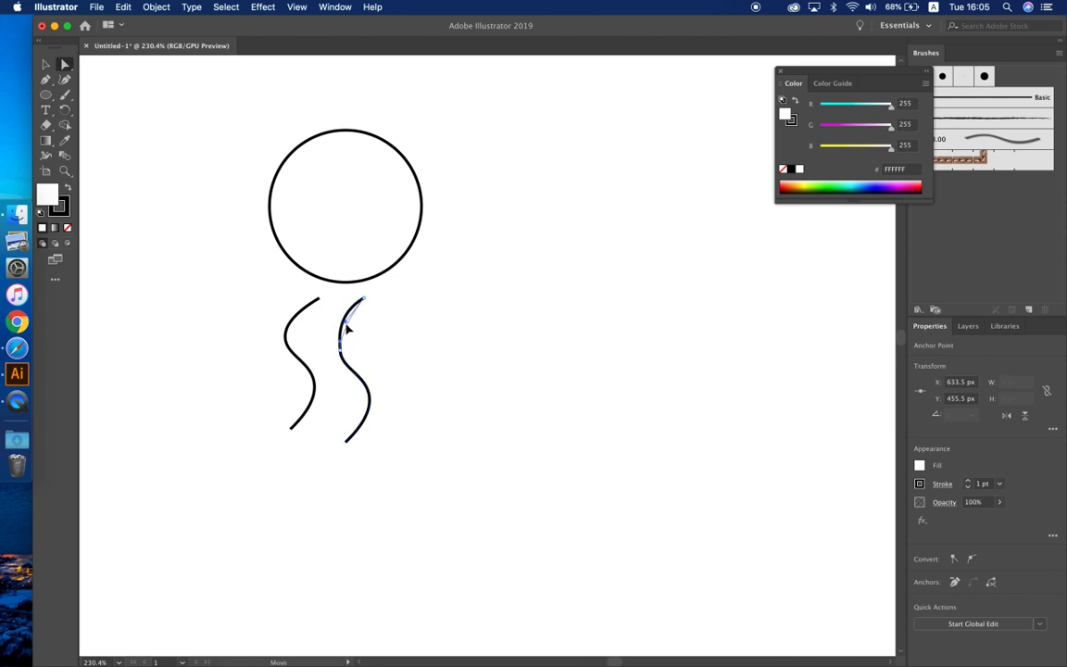
left_click_drag(386, 293, 346, 487)
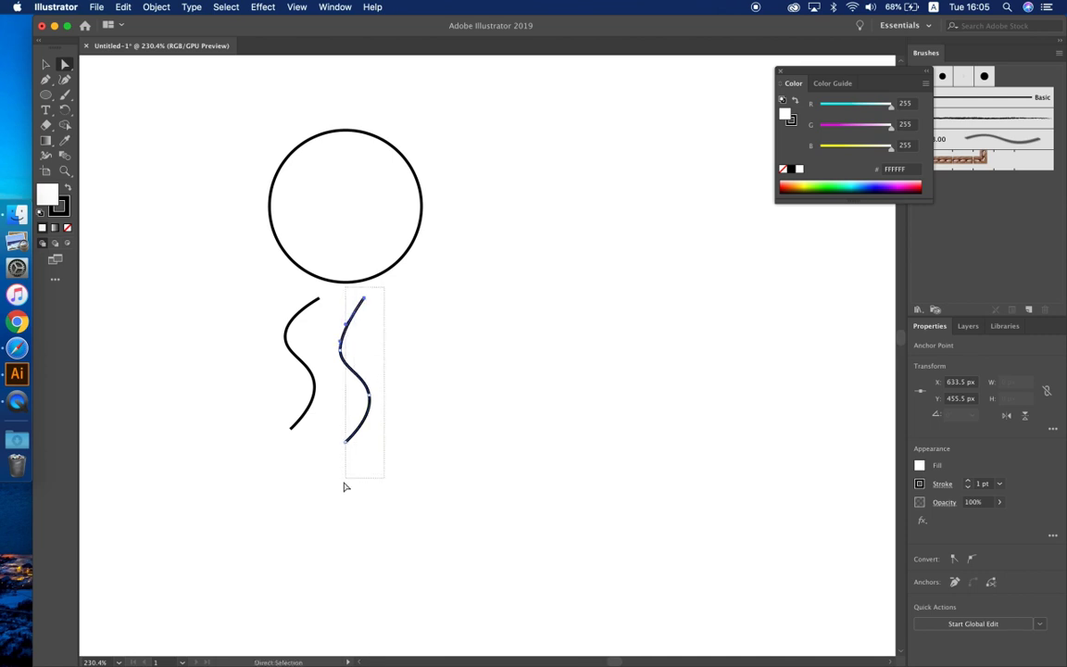
- Raise both wavy lines so they touch the circle, then scale them shorter
left_click(44, 66)
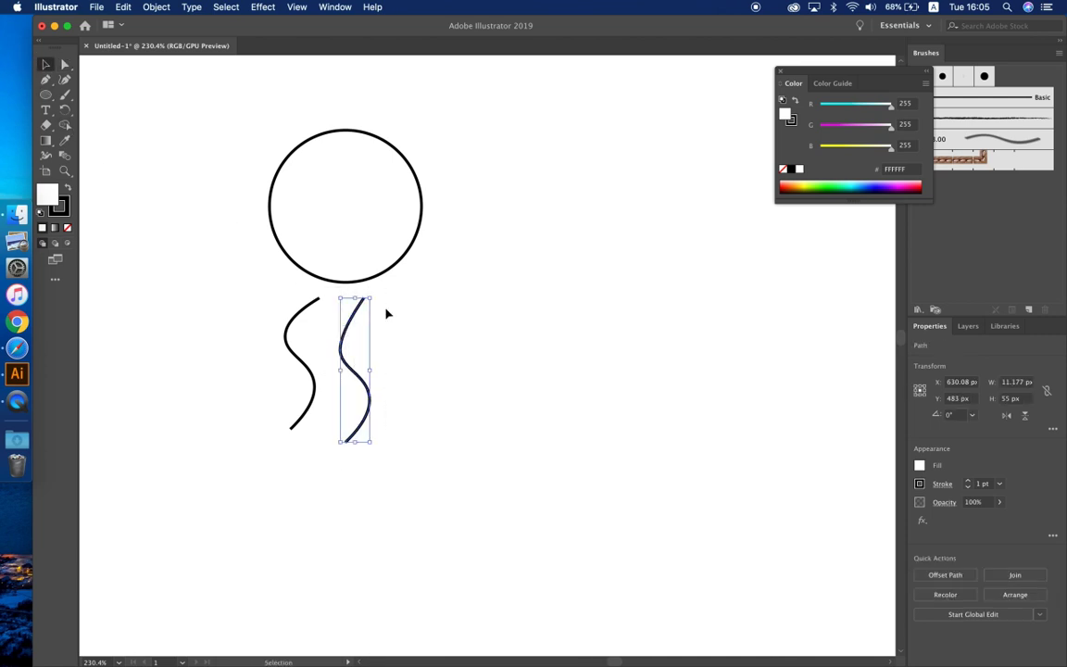
left_click_drag(358, 305, 361, 276)
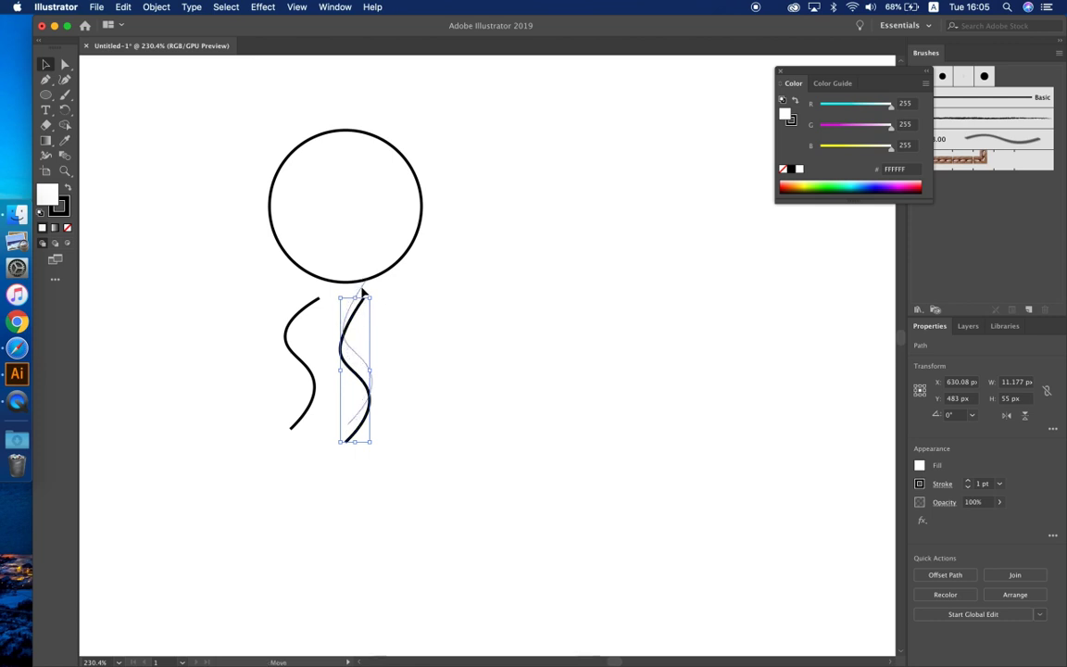
left_click(300, 317)
left_click_drag(299, 317, 318, 301)
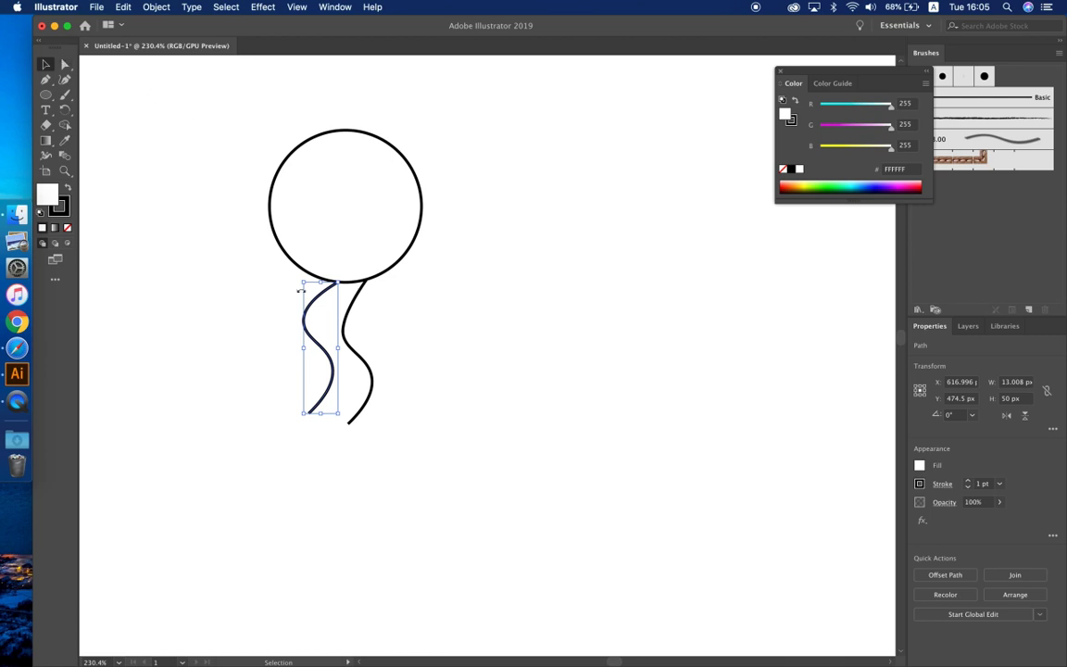
left_click_drag(398, 345, 313, 292)
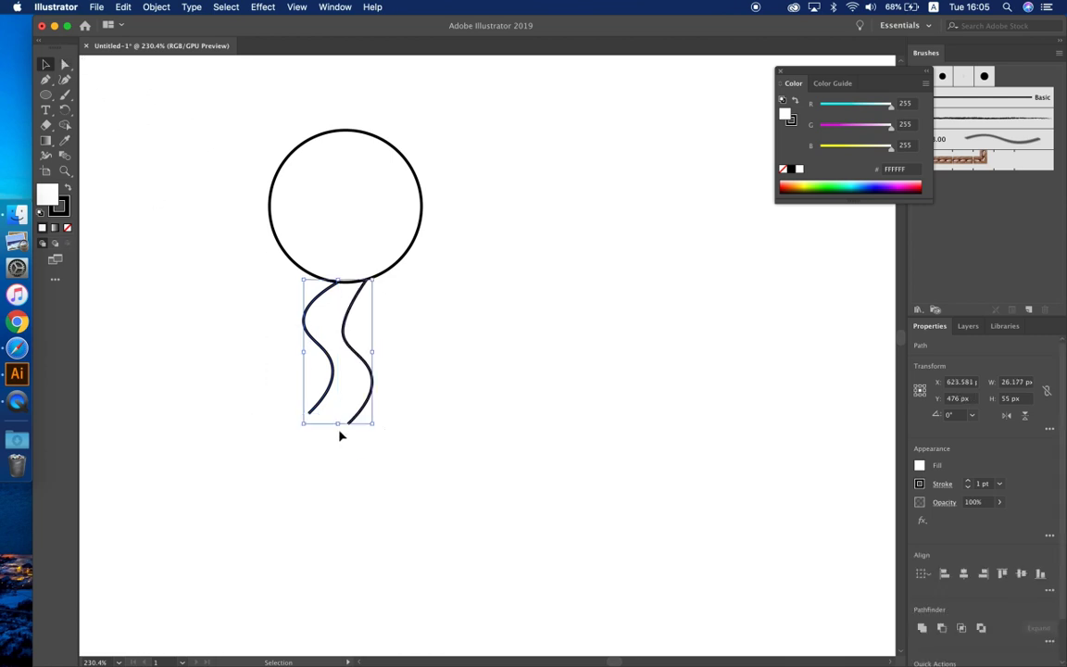
left_click_drag(336, 422, 338, 369)
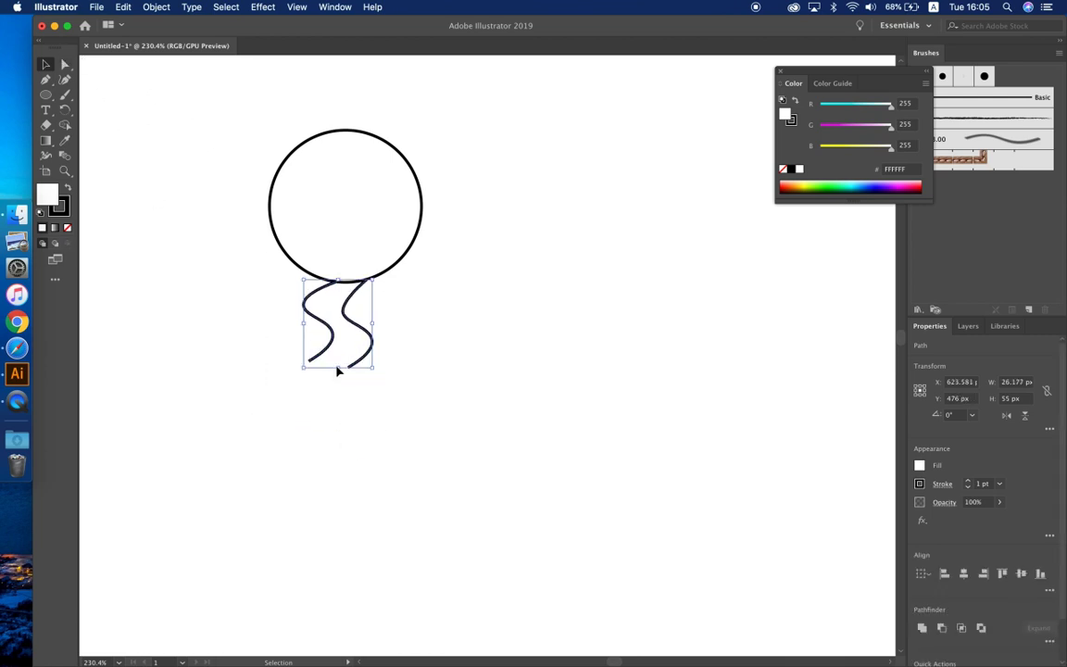
left_click(488, 382)
- Adjust the curves' middle and lower anchors so the tails curl
key("a")
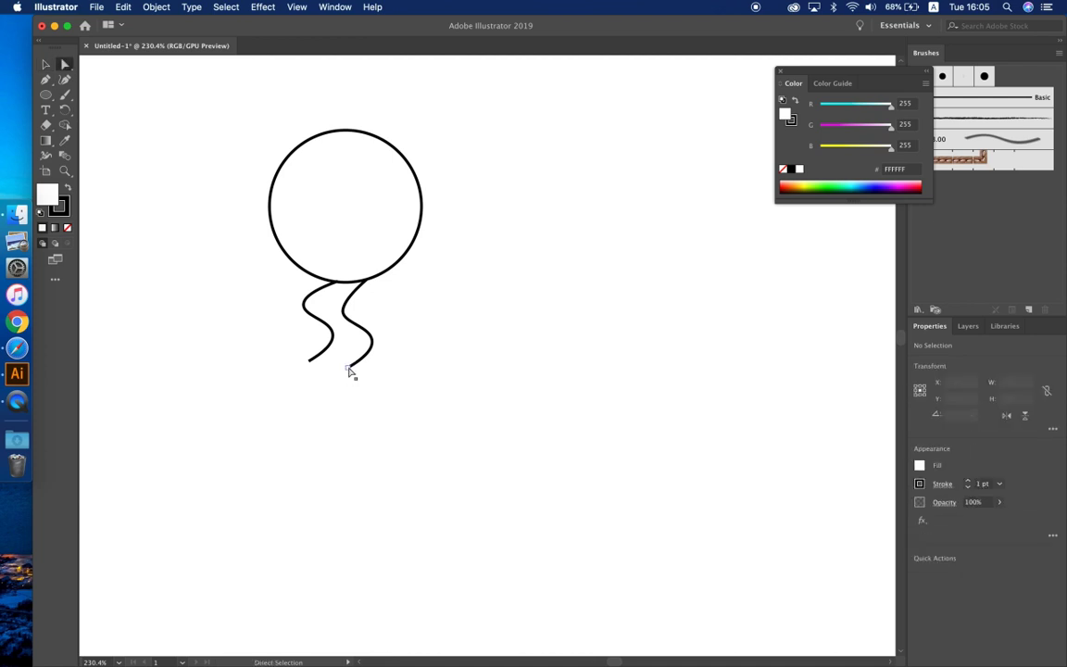
left_click(349, 369)
left_click_drag(374, 342, 386, 324)
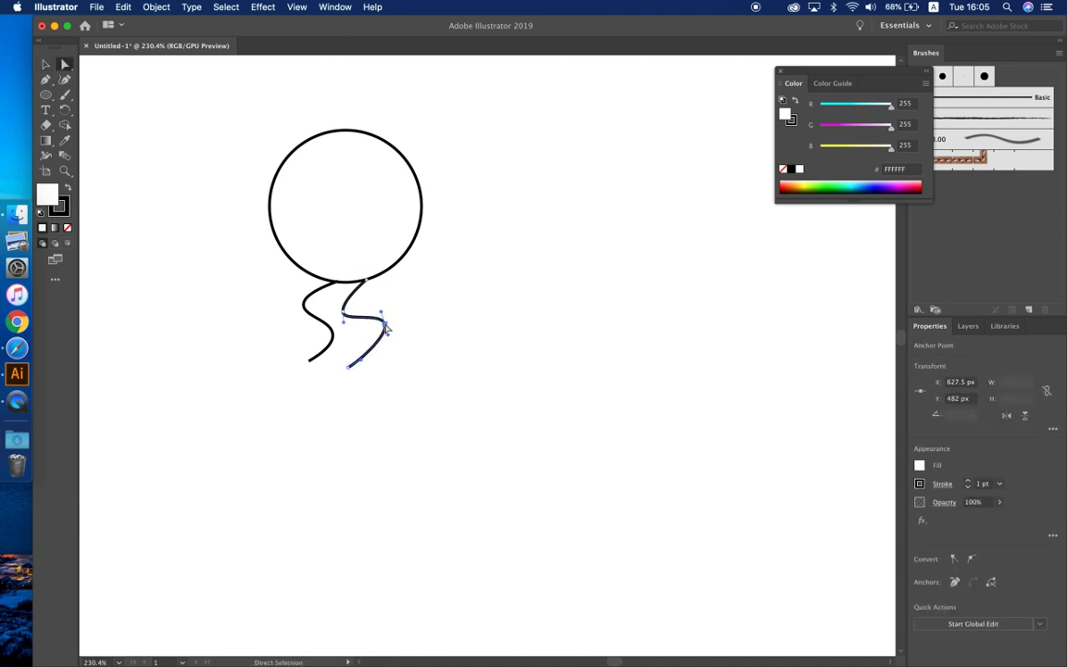
mouse_move(350, 369)
left_mouse_down()
mouse_move(350, 352)
mouse_move(311, 352)
left_mouse_up()
left_click(310, 362)
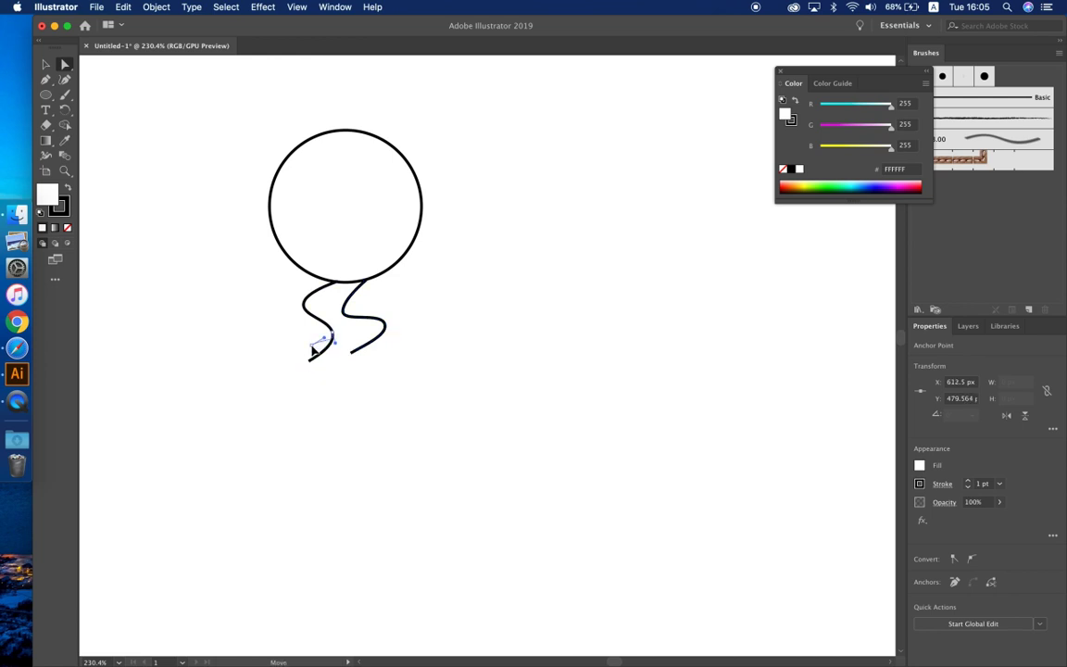
left_click(348, 396)
scroll(478, 372, "down", 5)
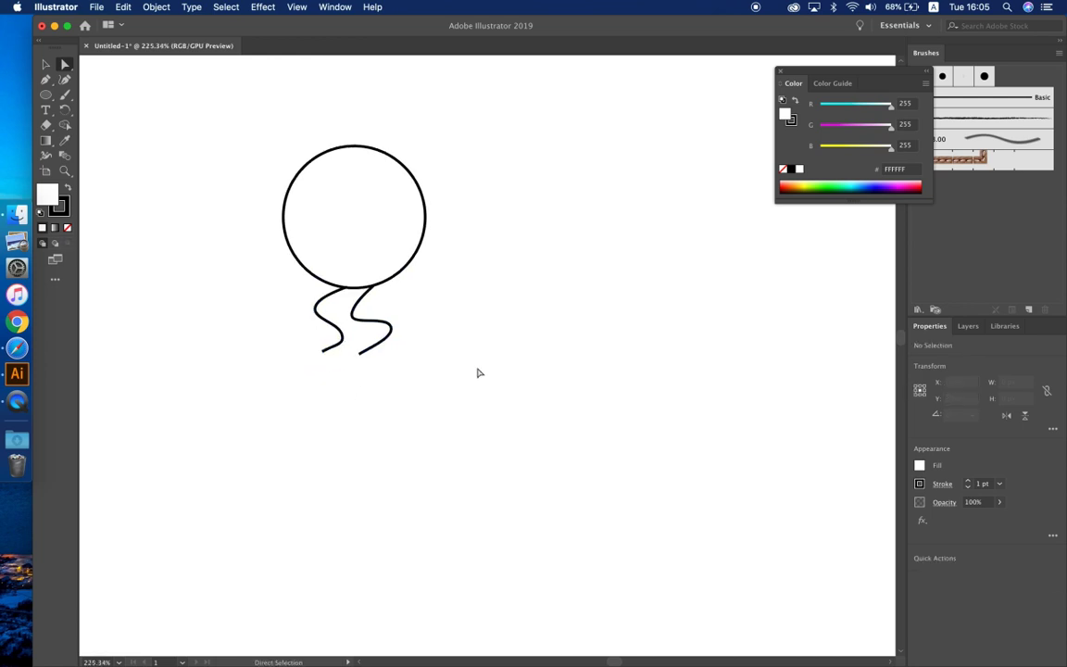
- Fill the circle with light grey CCCCCC
left_click(417, 236)
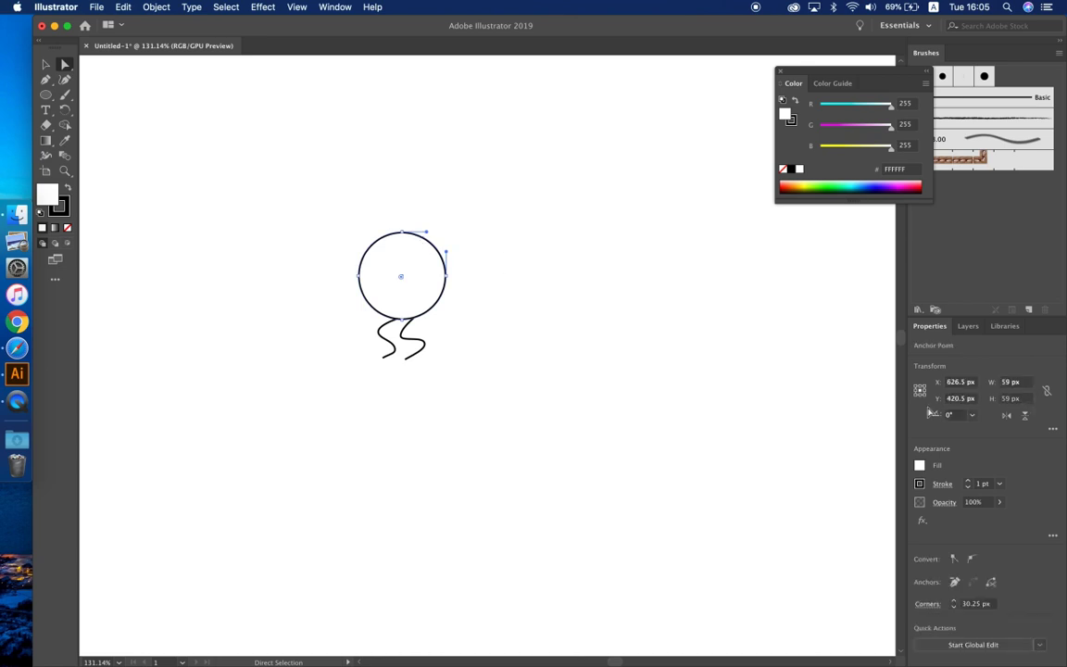
left_click(919, 466)
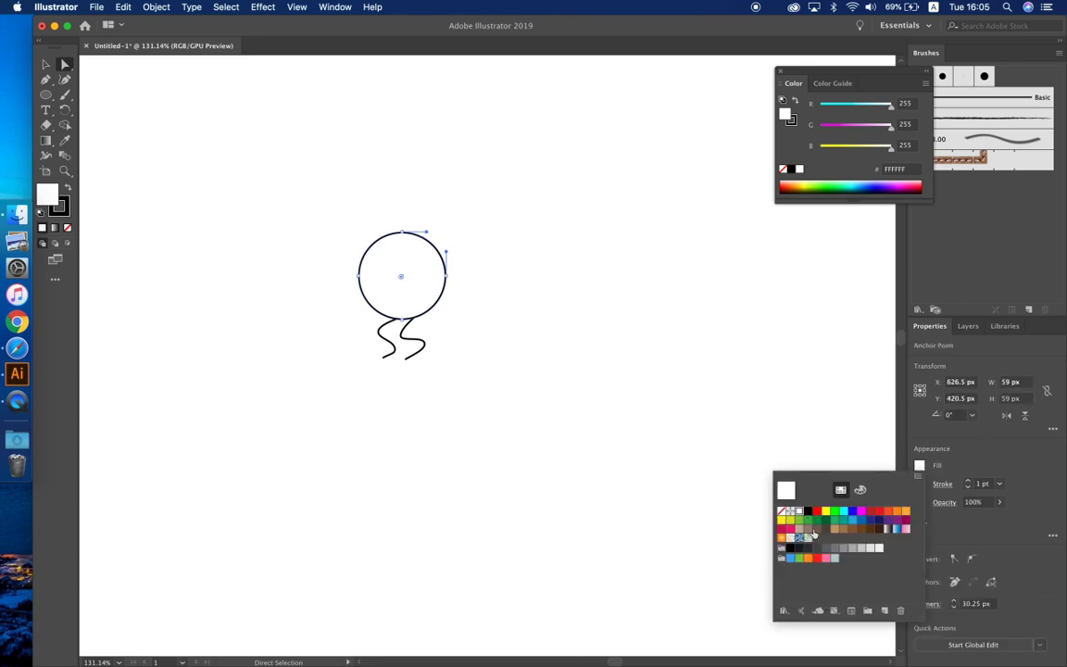
left_click(871, 549)
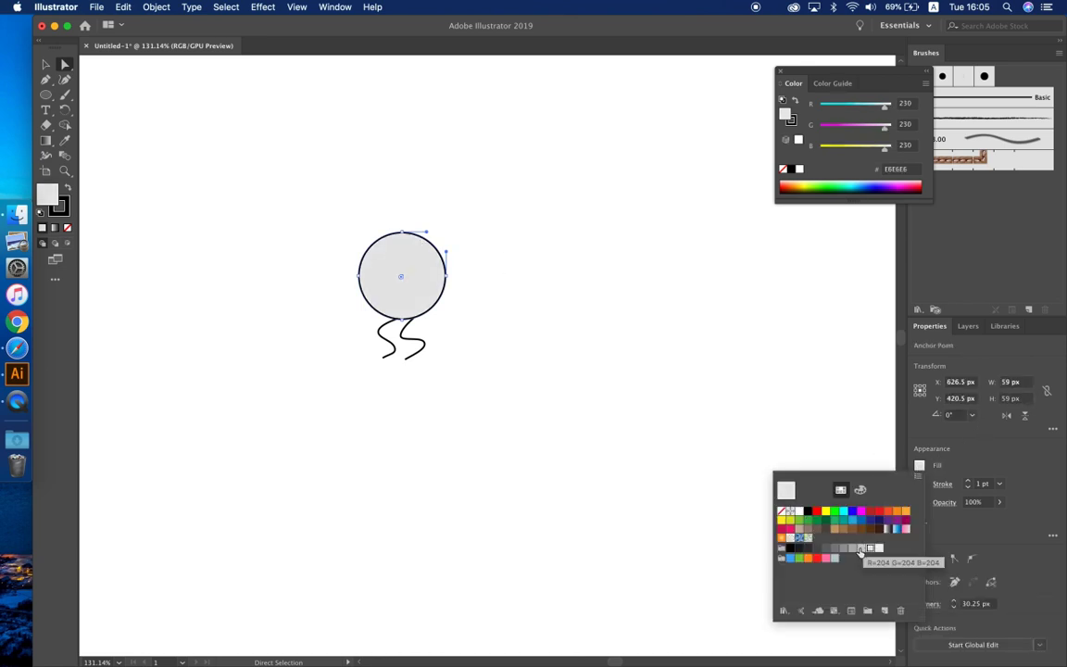
left_click(862, 547)
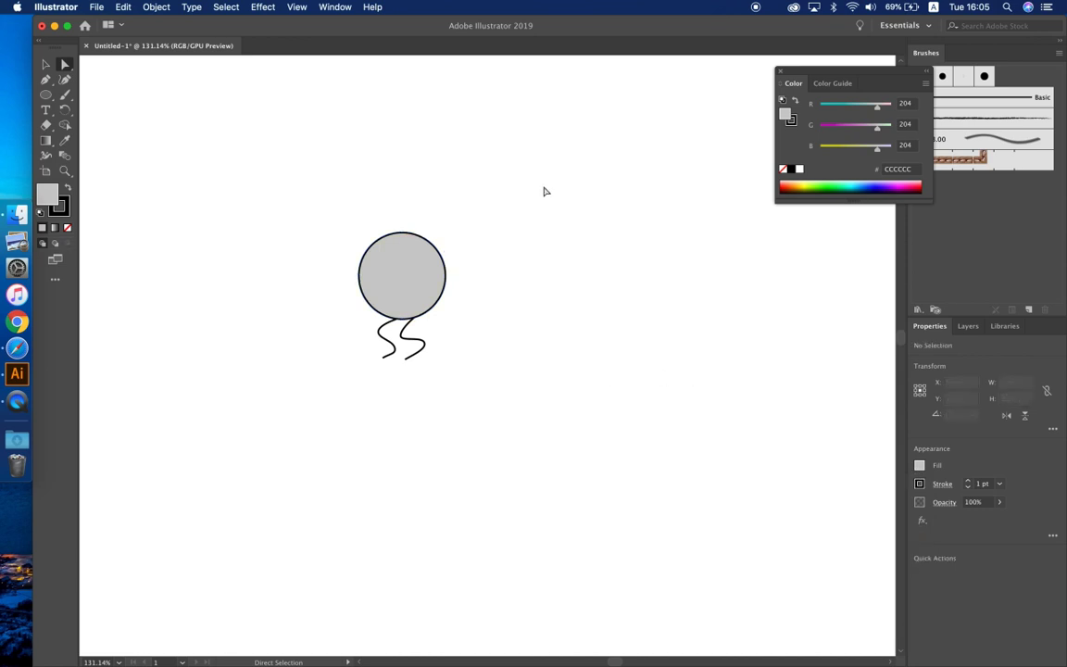
- Select the whole circle-and-tail lipid shape and move the Color panel aside
left_click_drag(491, 169, 284, 370)
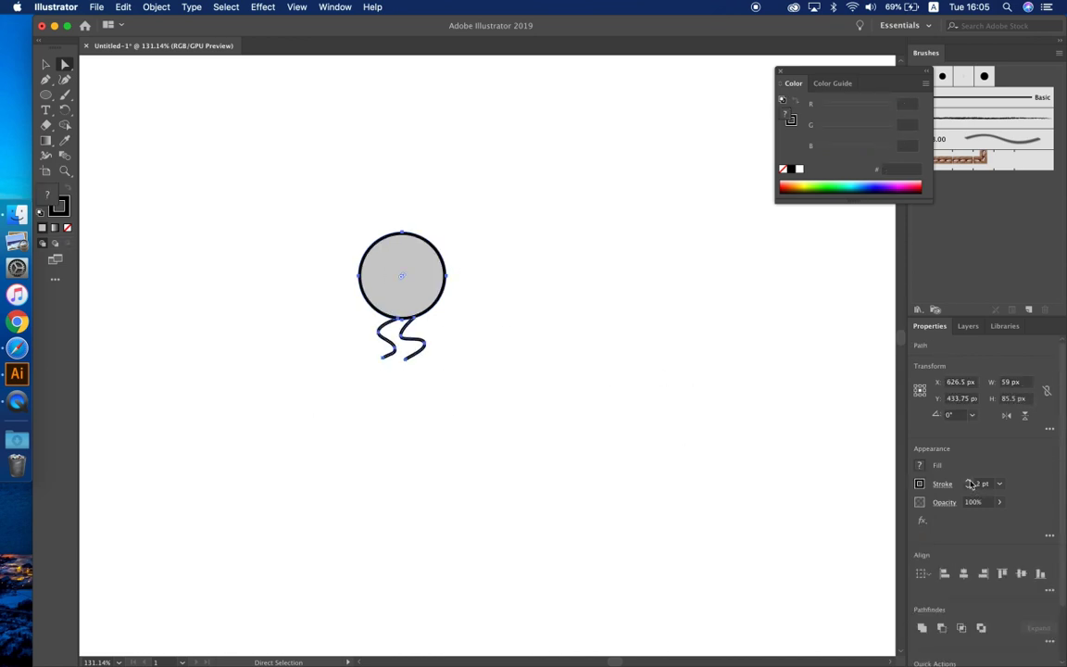
left_click(715, 445)
scroll(715, 447, "down", 4)
scroll(714, 447, "up", 1)
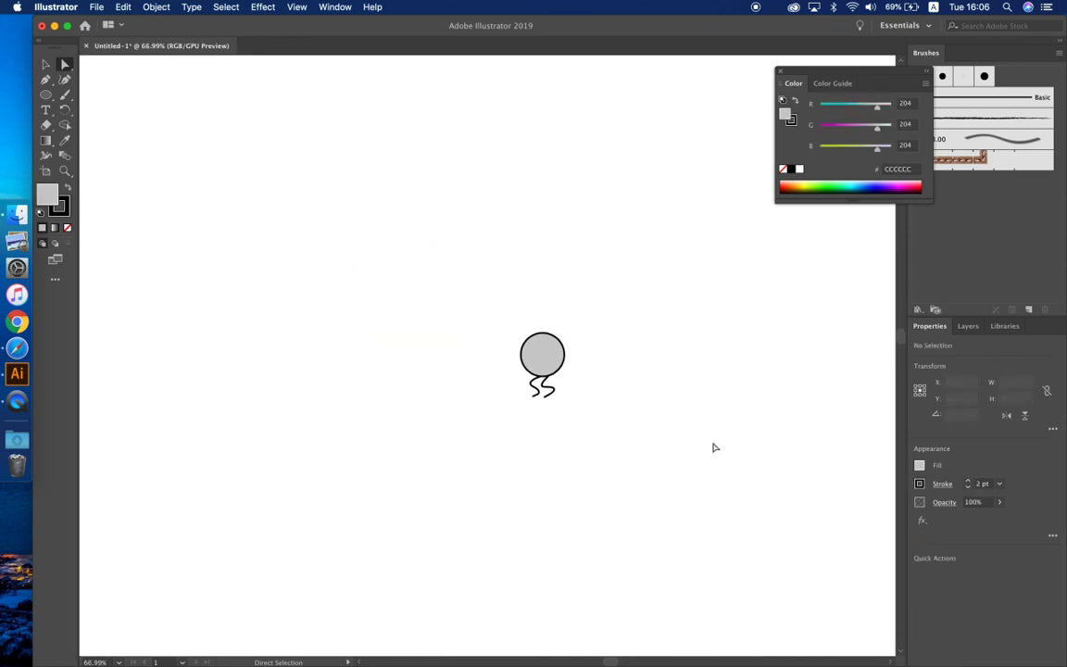
scroll(715, 447, "right", 2)
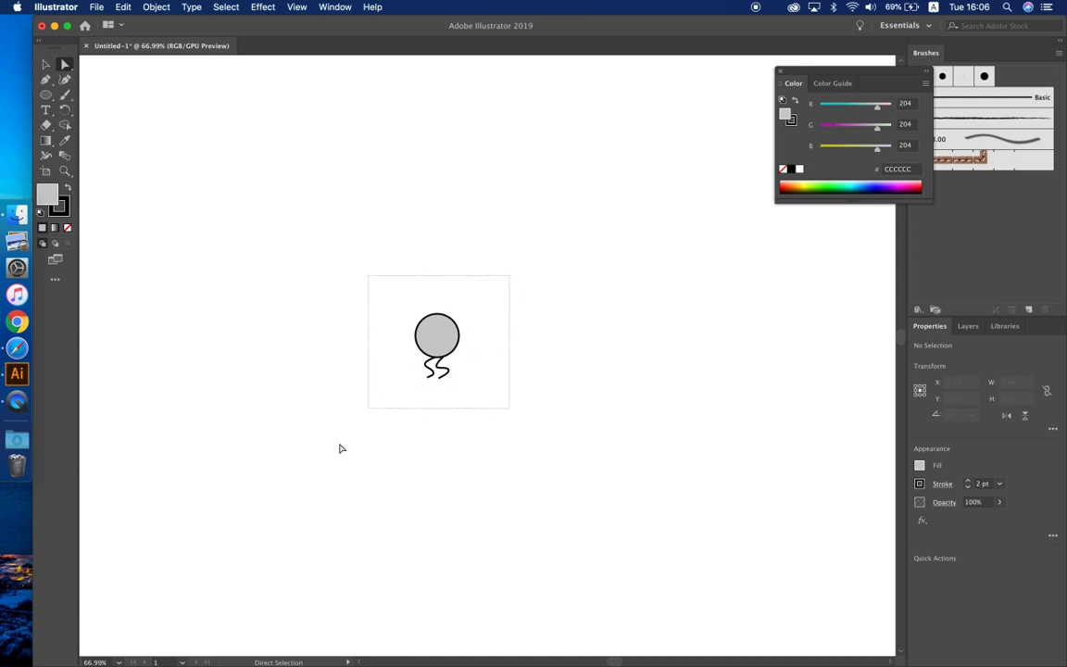
left_click_drag(510, 282, 368, 408)
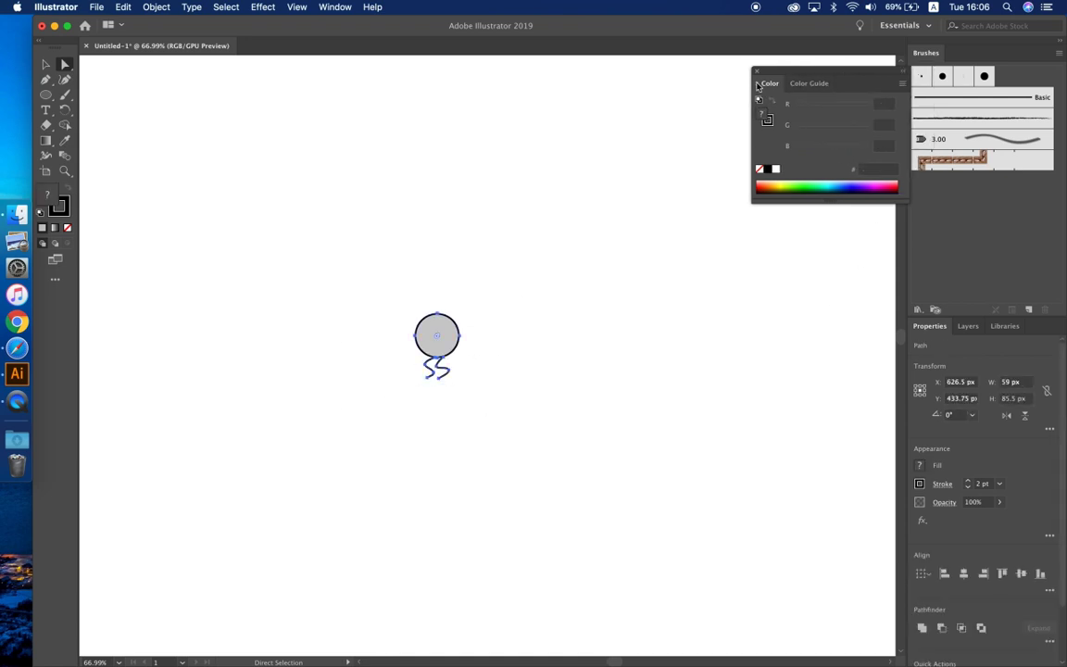
left_click_drag(760, 72, 616, 94)
- Save the lipid shape as Pattern Brush 1 with Auto-Between corner tiles
left_click(1030, 311)
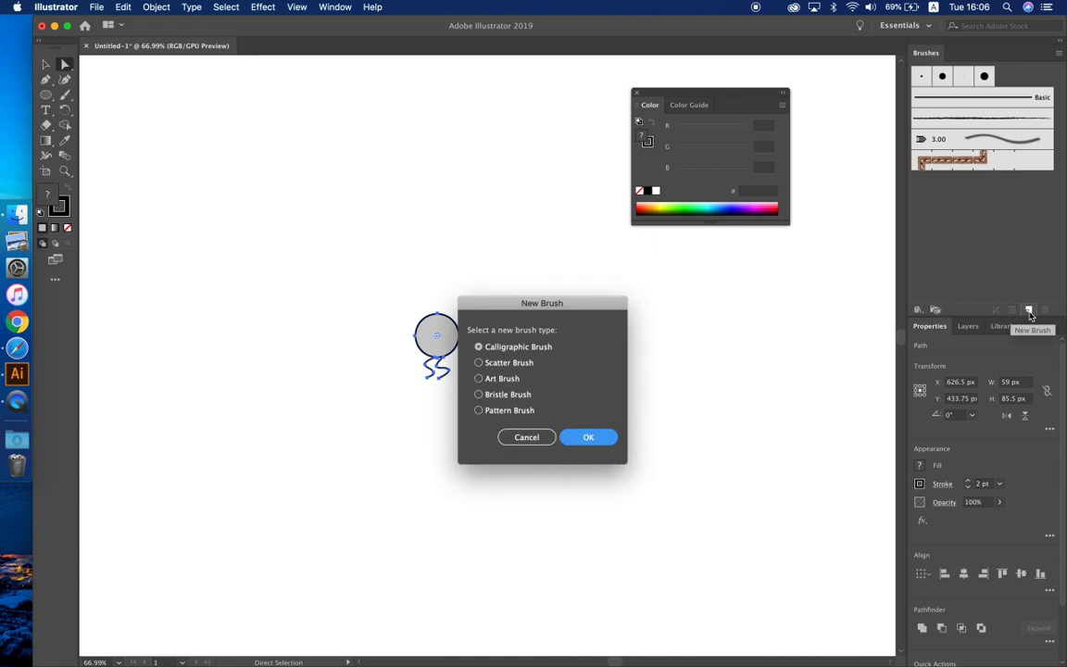
left_click(508, 410)
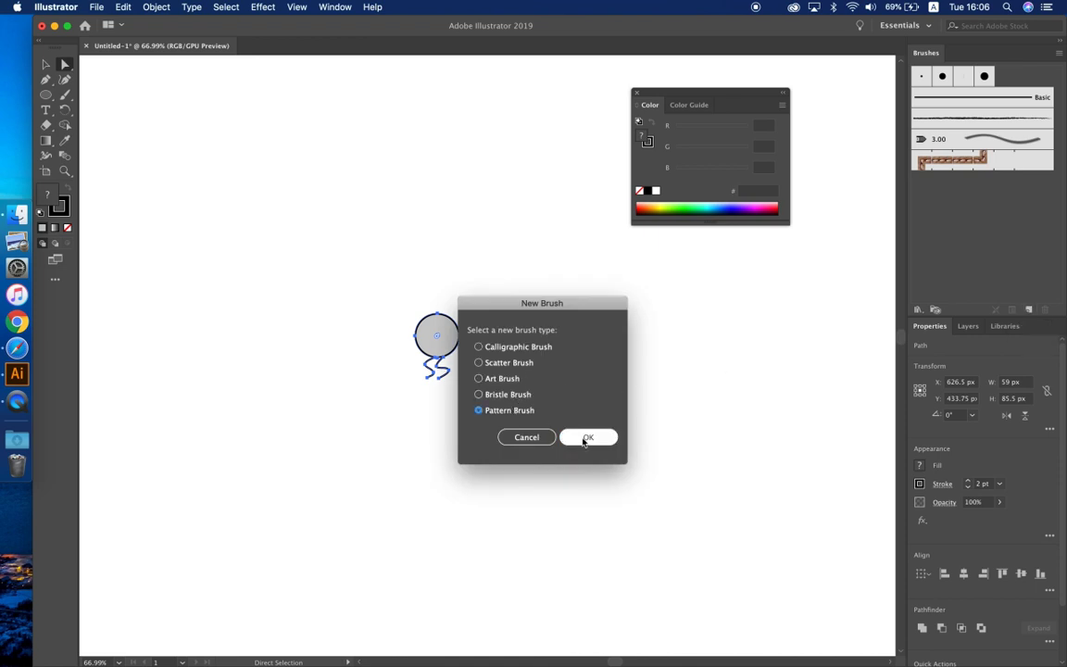
left_click(588, 438)
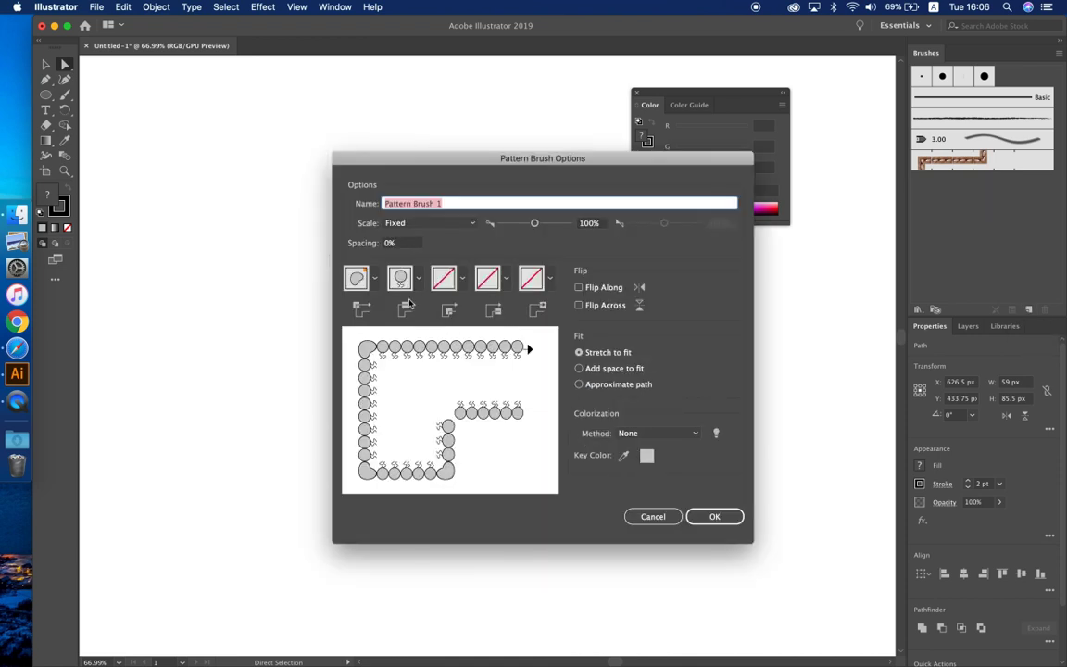
left_click(364, 279)
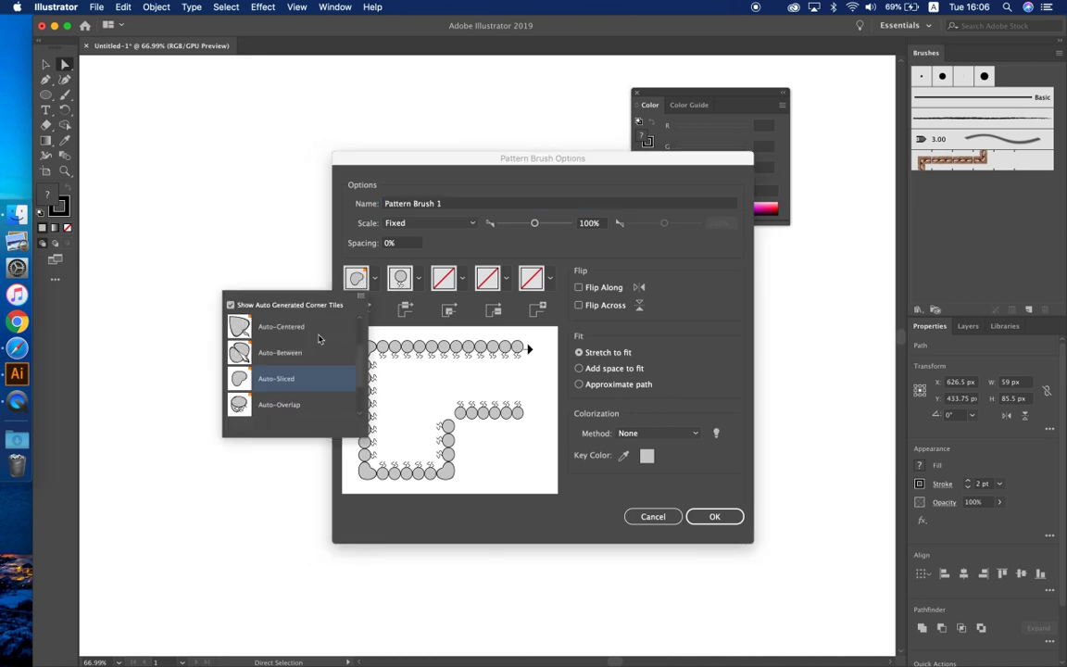
left_click(293, 357)
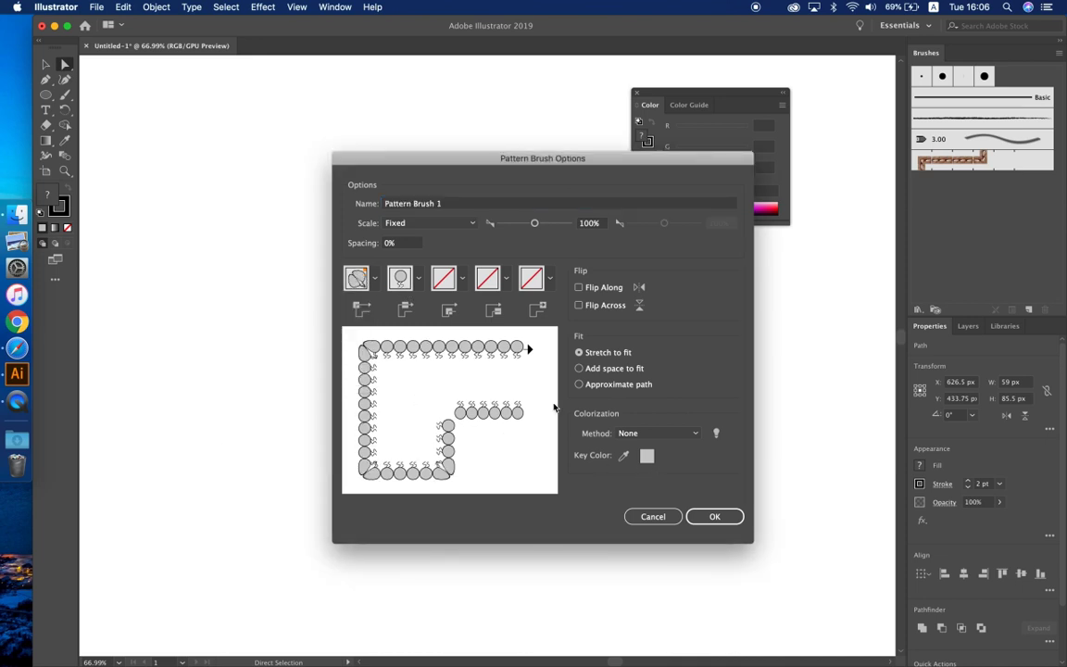
left_click(708, 517)
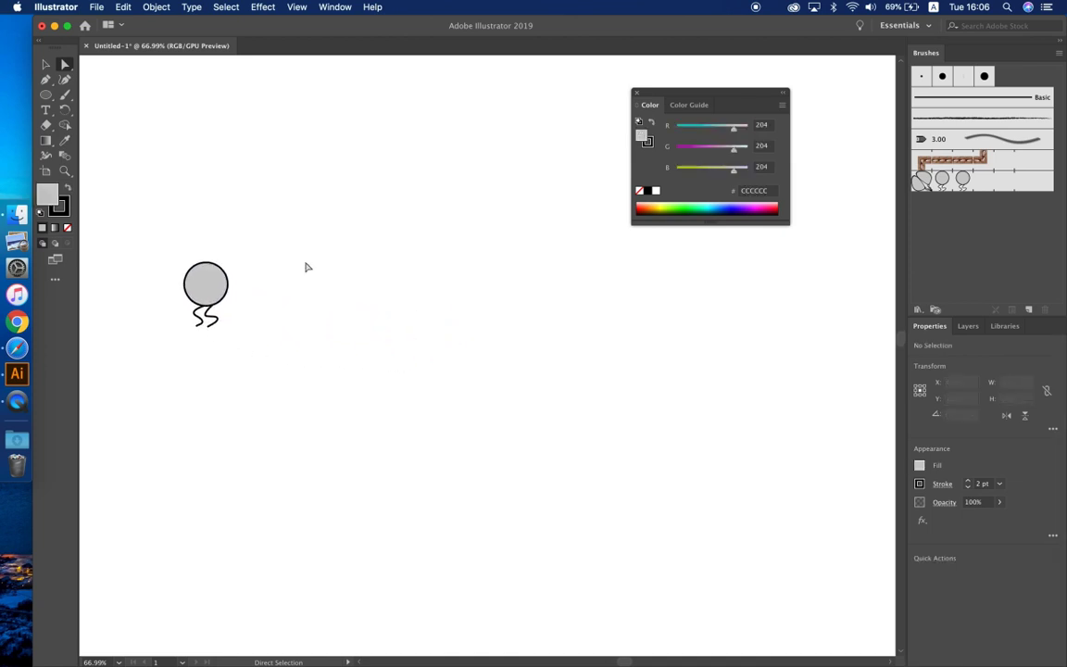
- Draw a 435 px circle with no fill
left_click(48, 94)
left_click_drag(352, 265, 683, 467)
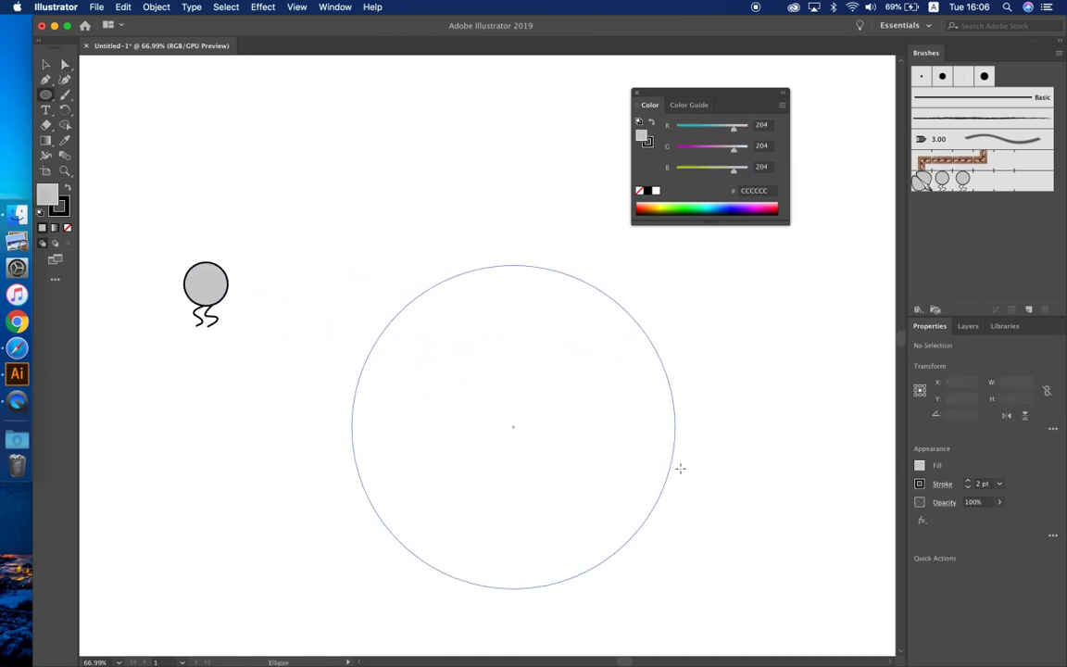
left_click(920, 466)
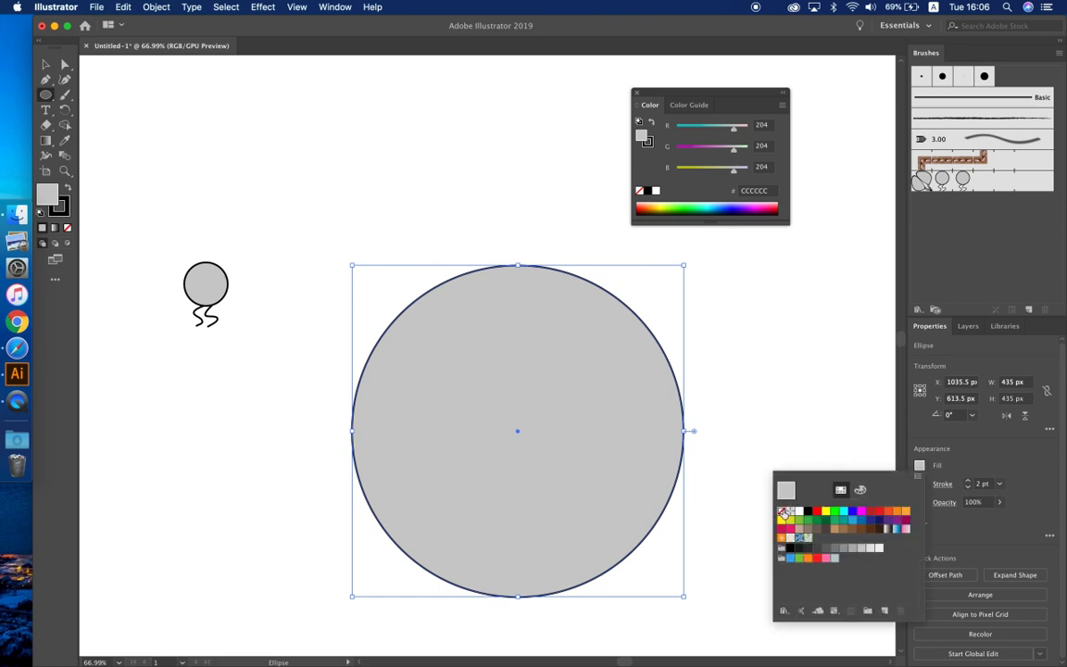
left_click(781, 511)
- Stroke the circle with the lipid pattern brush at 0.25 pt
left_click(984, 182)
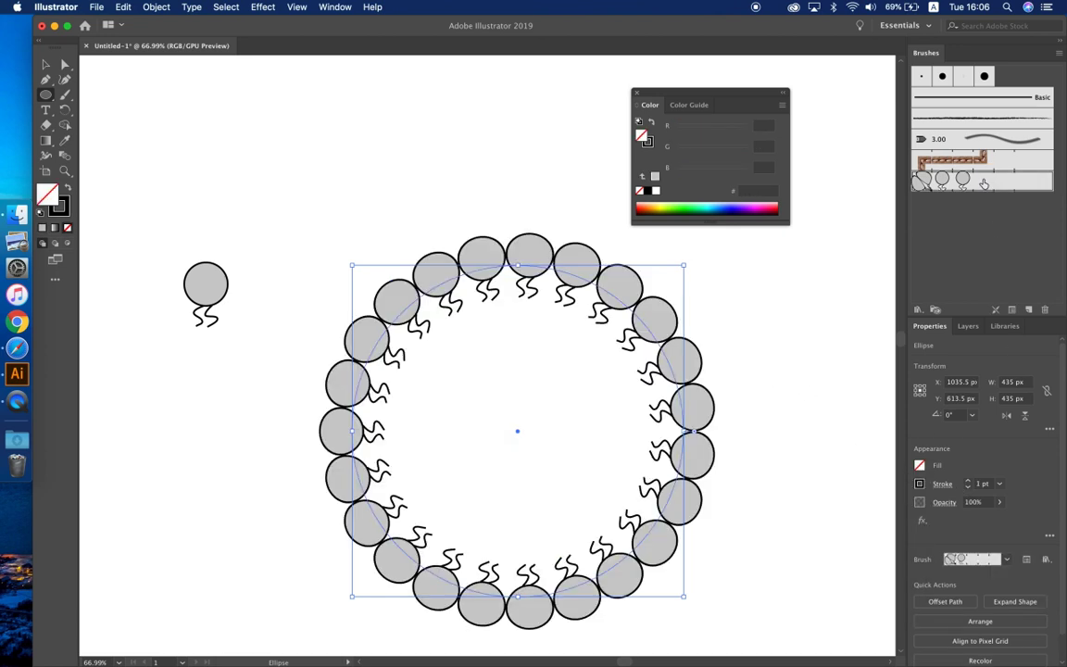
left_click(968, 488)
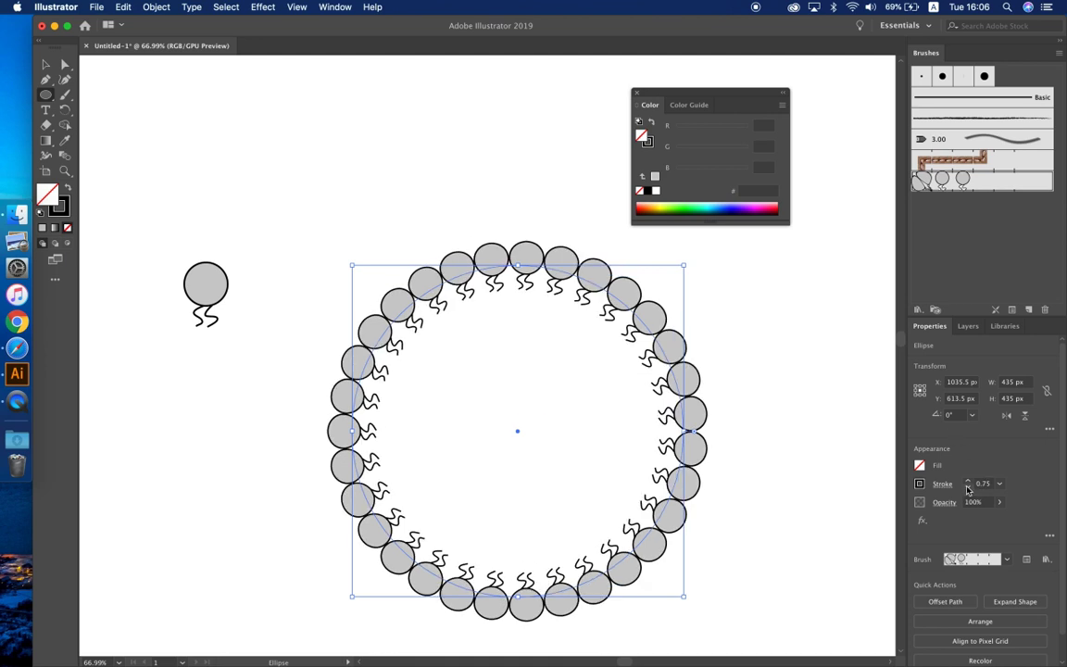
left_click(967, 487)
left_click(790, 400)
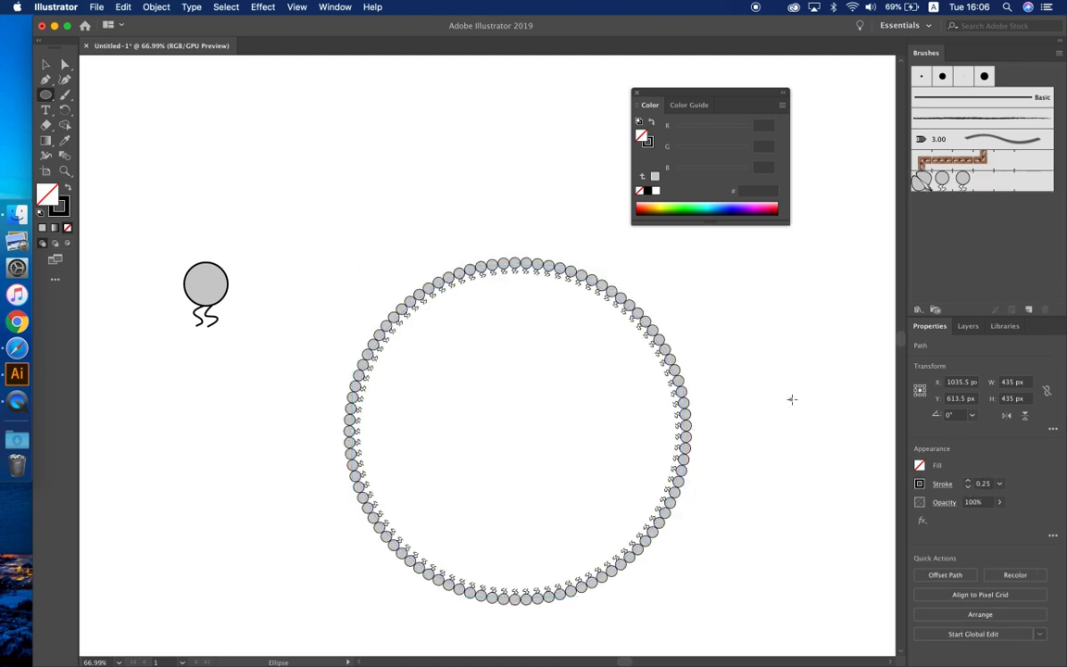
- Duplicate the lipid ring with copy and paste
left_click(46, 66)
left_click(491, 267)
key("a")
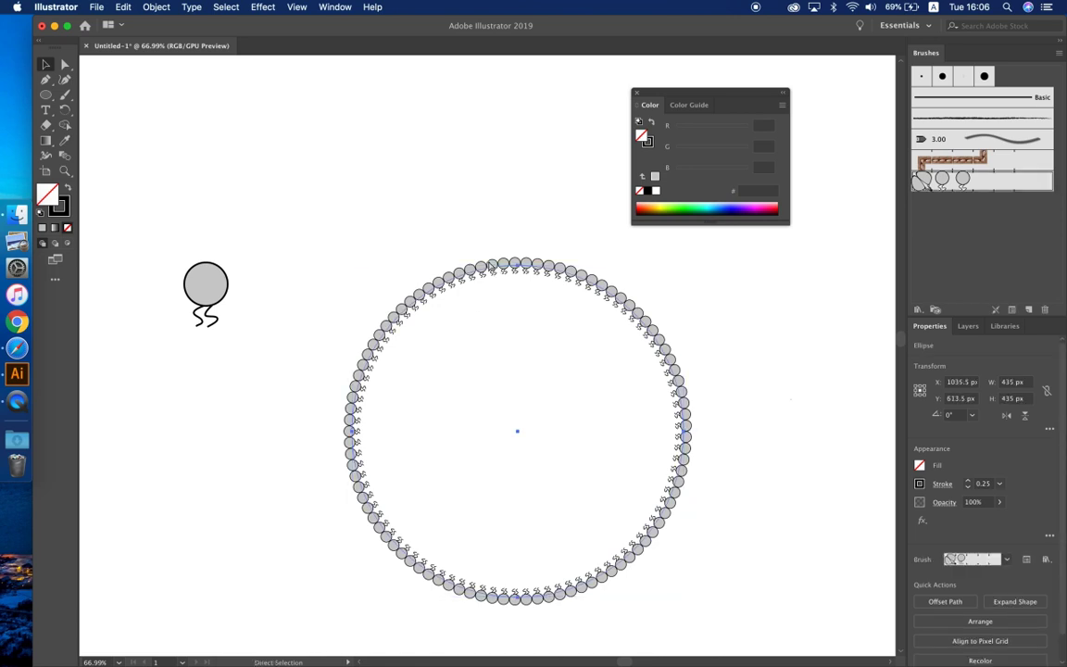
key("super+c")
key("super+v")
- Move the duplicate circle over the original ring and remove its stroke
left_click_drag(472, 226, 485, 269)
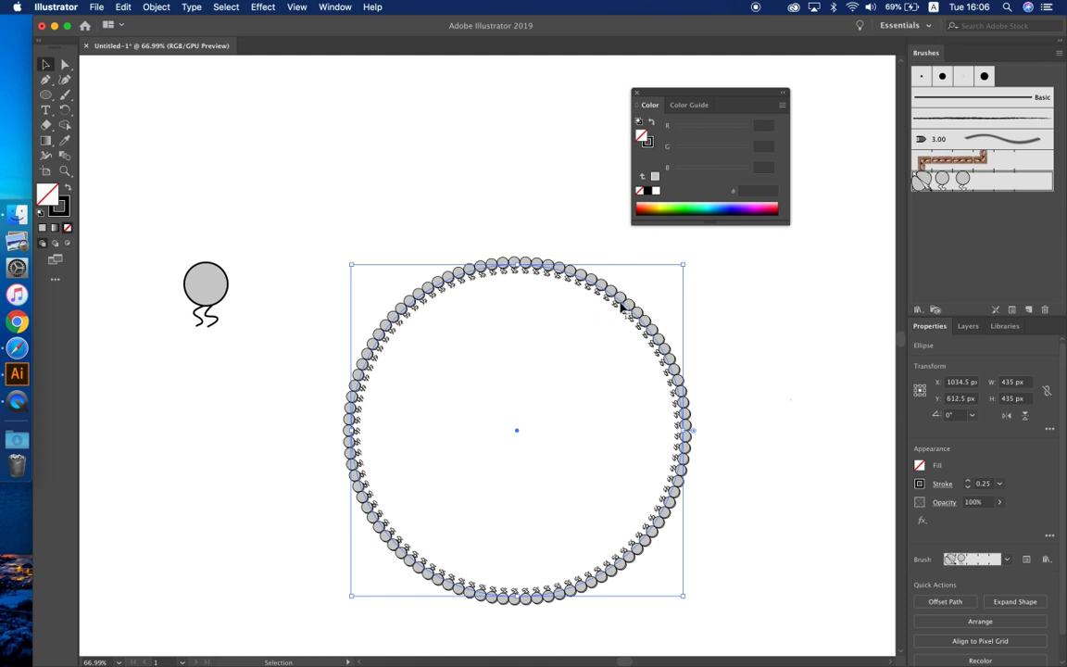
left_click(920, 484)
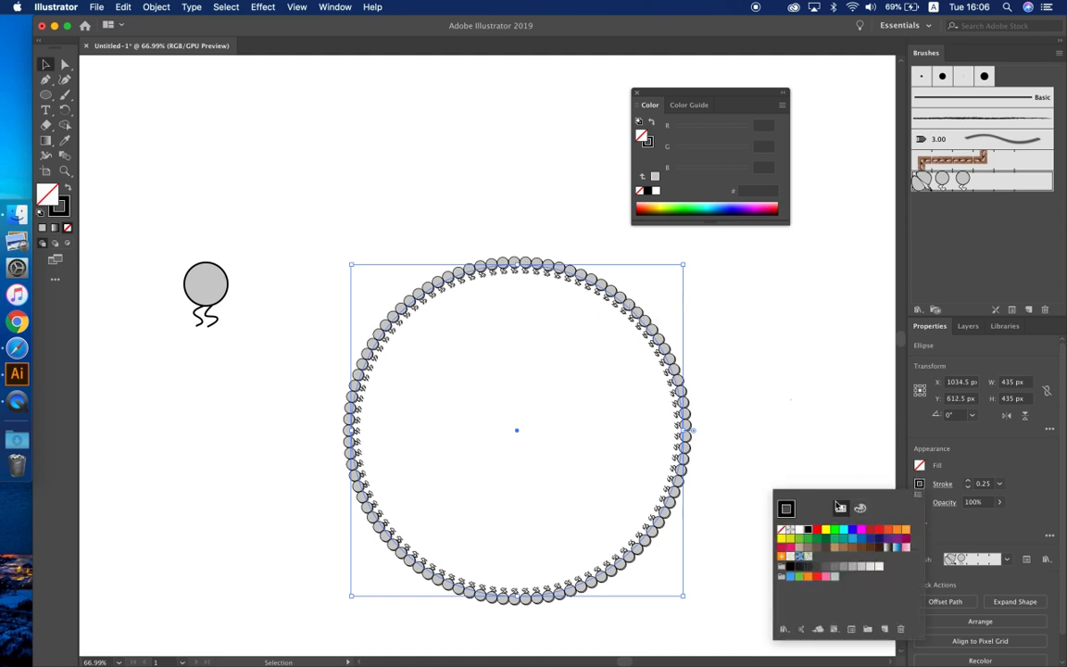
left_click(783, 530)
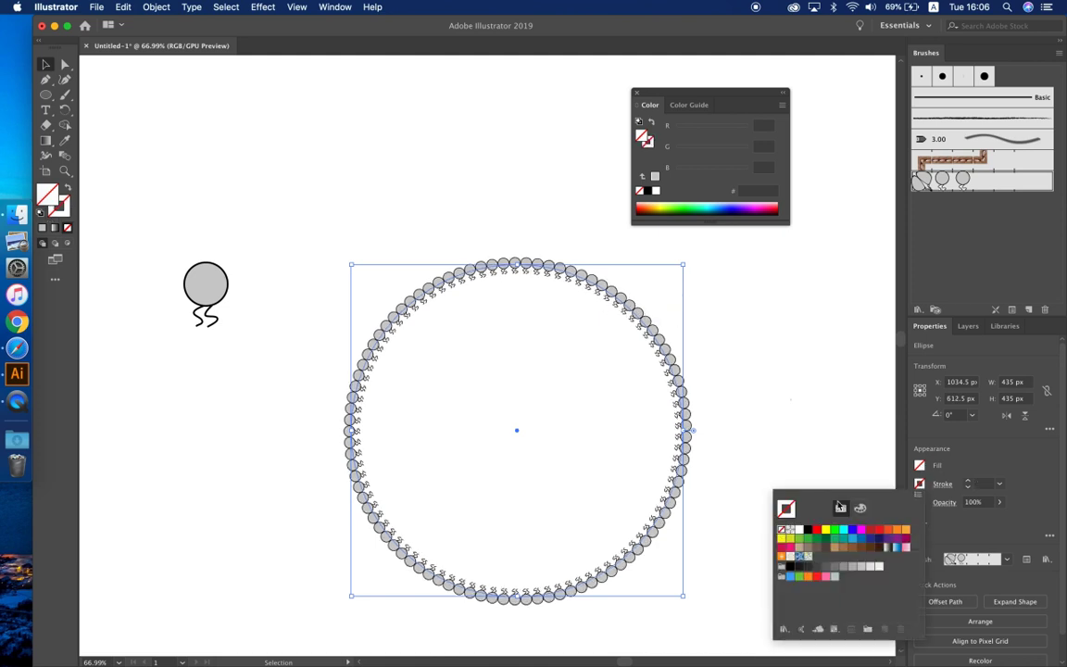
- Fill the duplicate circle with golden yellow RGB 235/193/82 (EBC152)
left_click(920, 466)
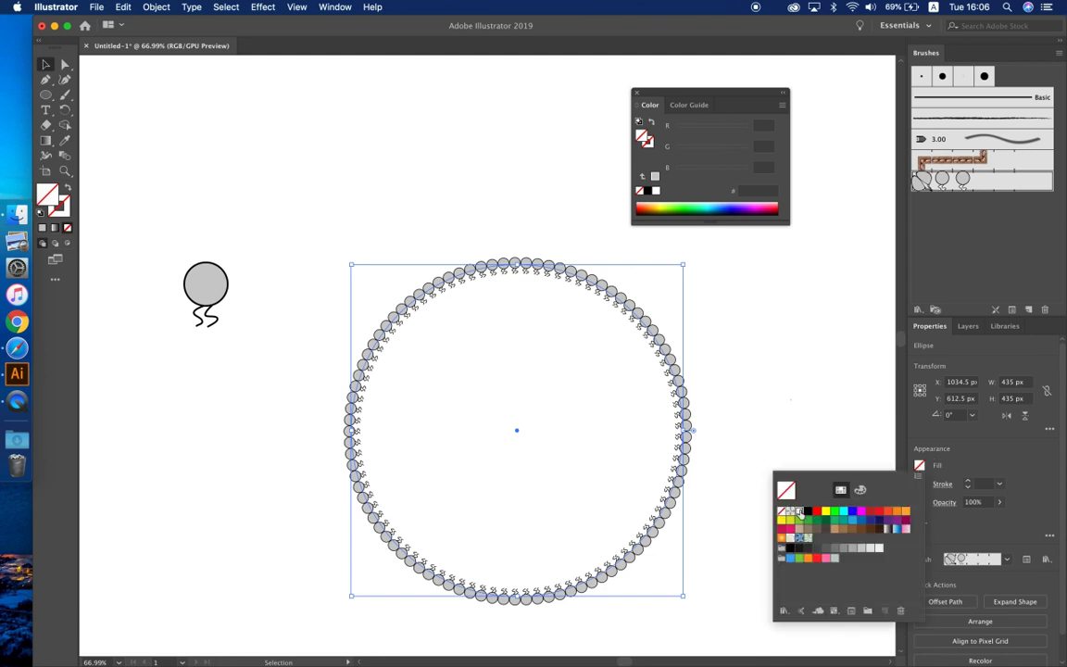
left_click(790, 511)
left_click(835, 510)
left_click(844, 511)
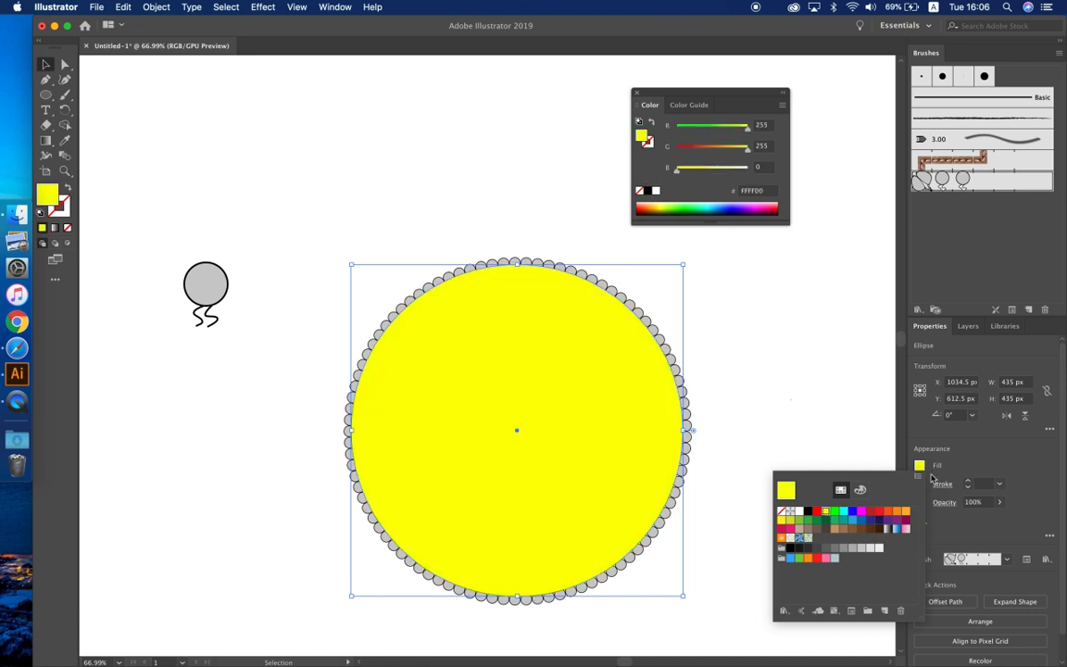
left_click(861, 491)
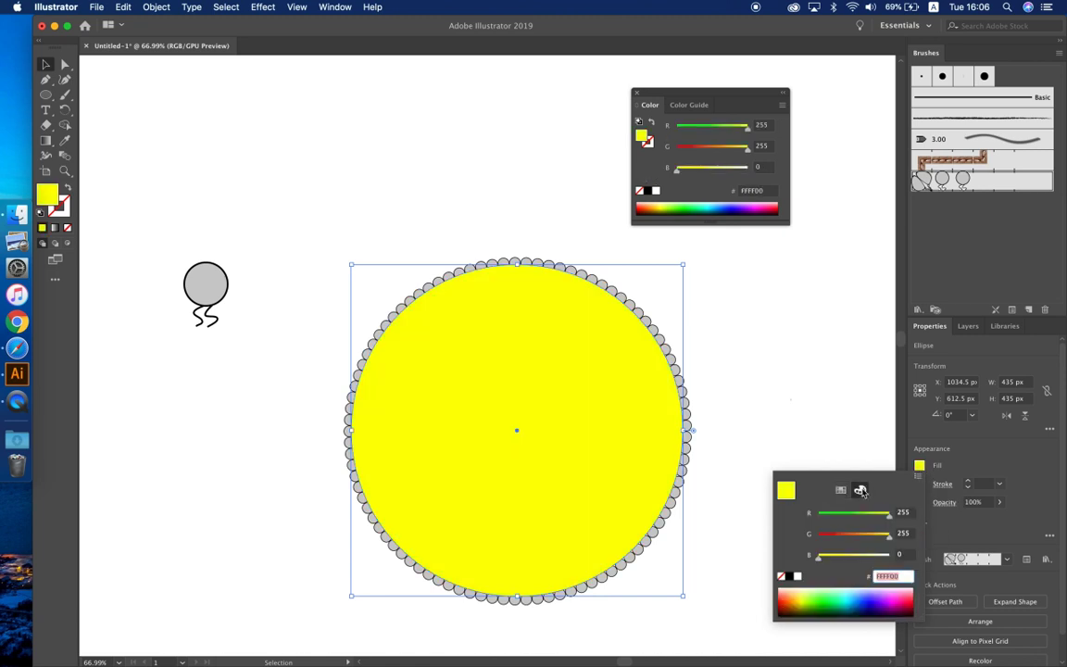
left_click(871, 536)
left_click_drag(848, 558, 842, 559)
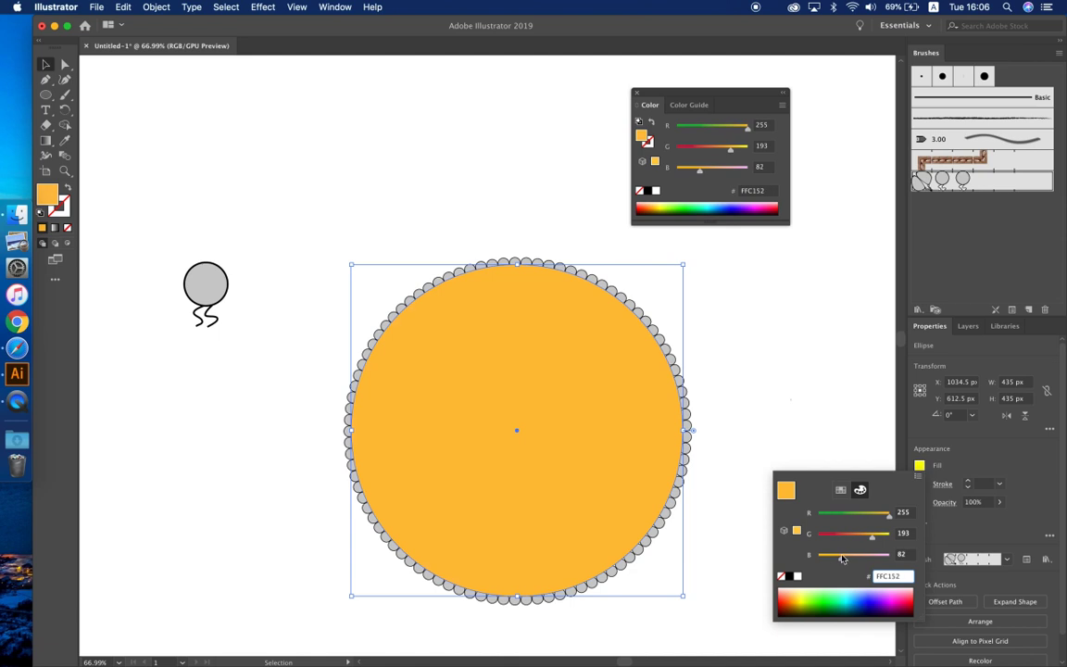
left_click(880, 516)
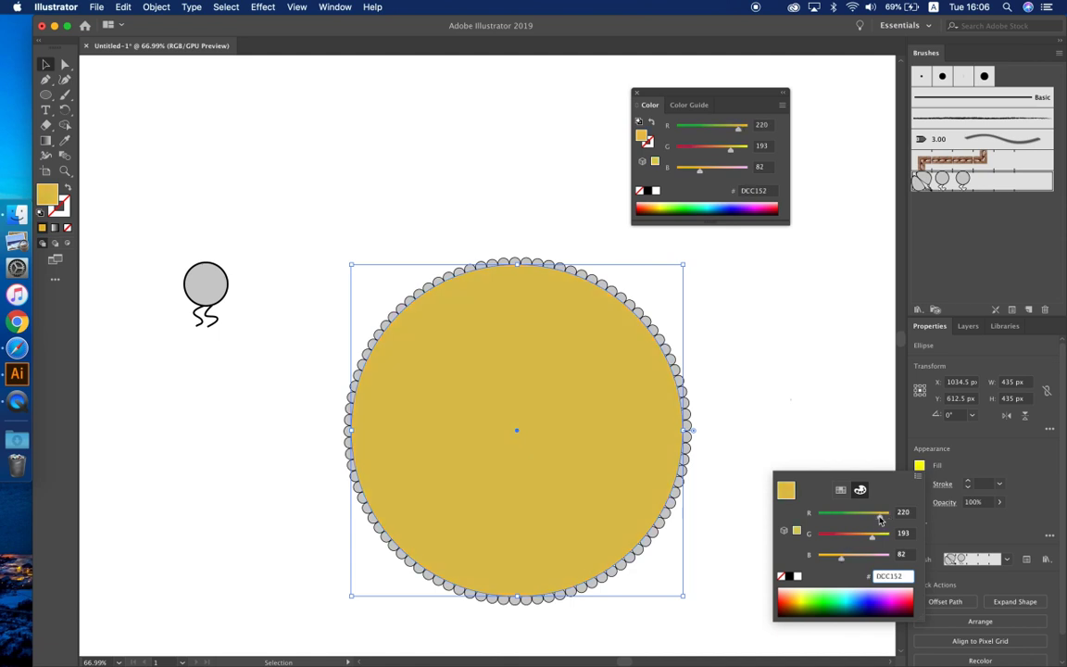
left_click_drag(880, 520, 887, 521)
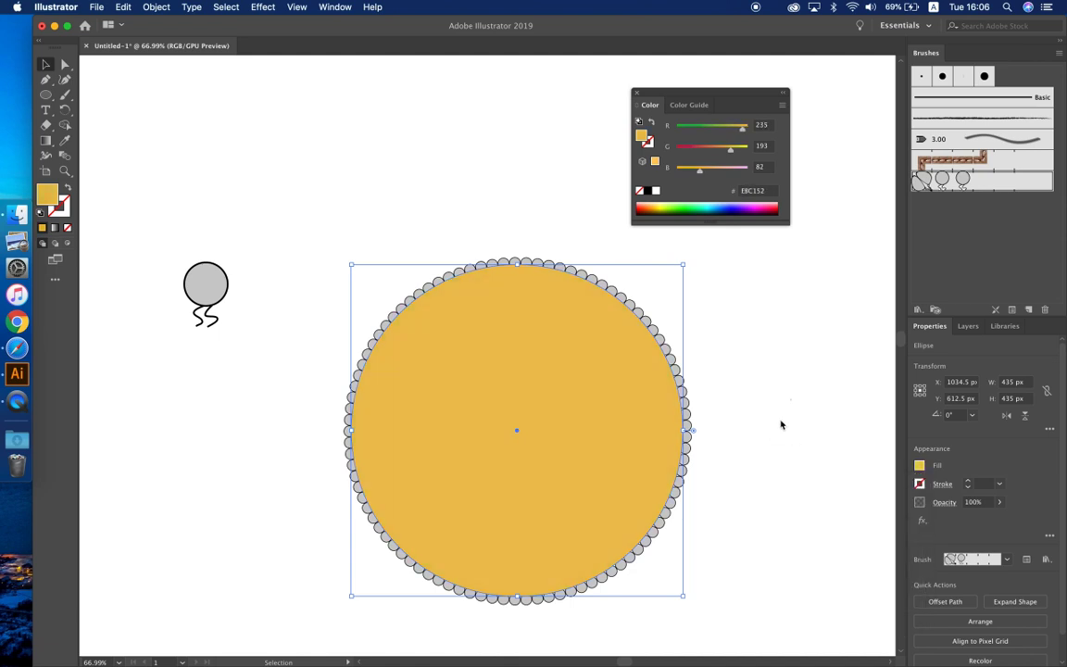
- Send the golden disc behind the lipid ring
right_click(626, 420)
mouse_move(654, 606)
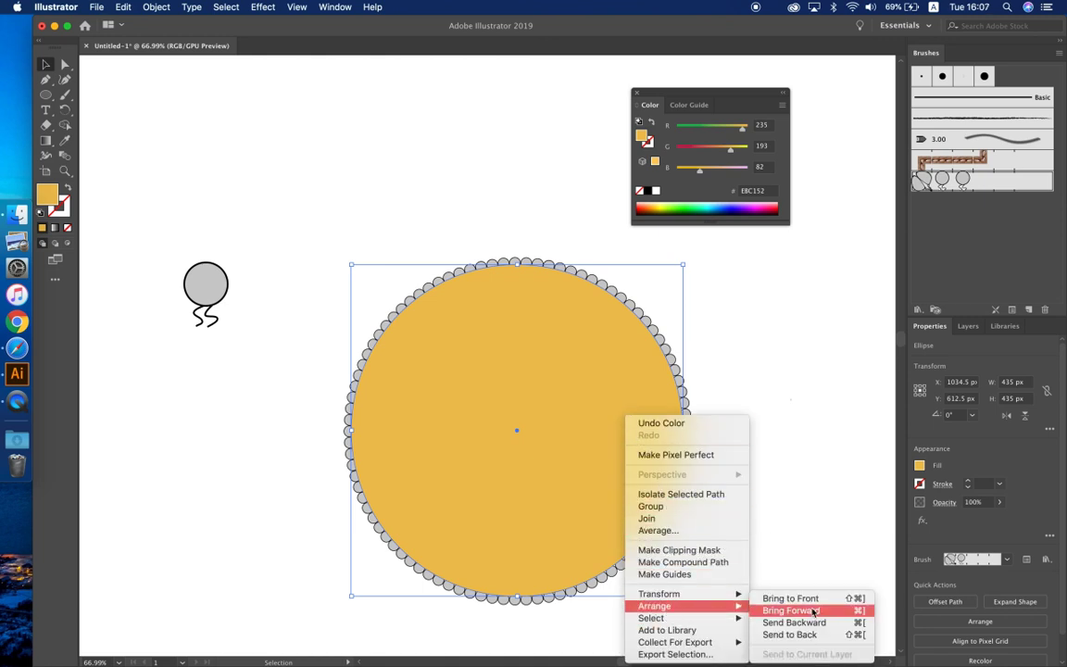
left_click(808, 635)
left_click(742, 406)
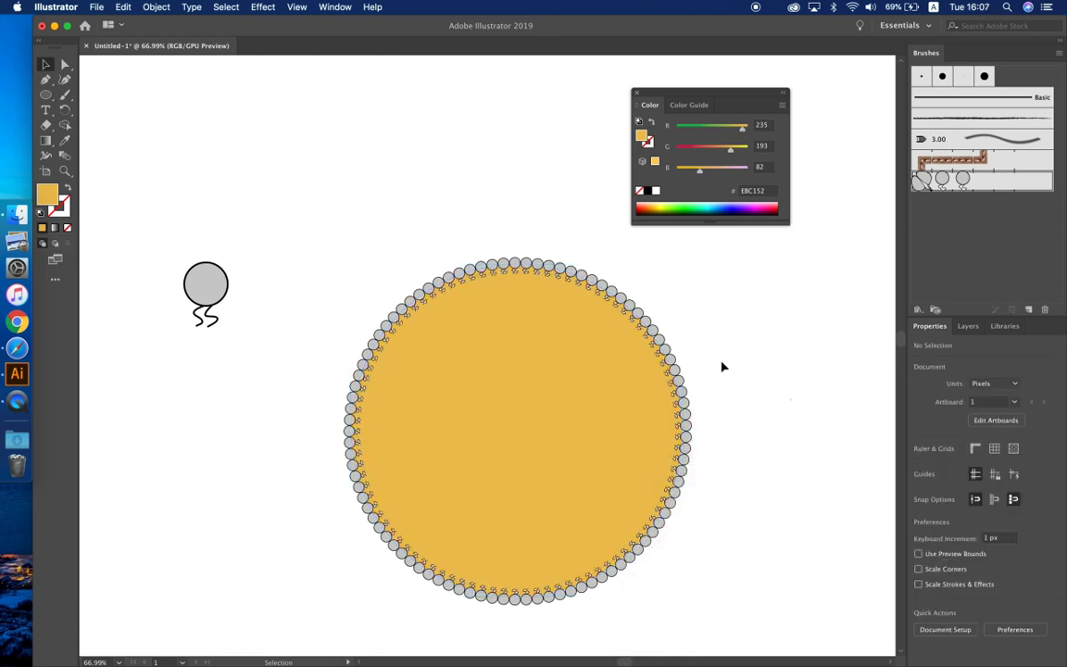
- Select the lone lipid unit beside the vesicle ring
scroll(574, 308, "up", 2)
scroll(575, 308, "up", 2)
scroll(574, 308, "down", 3)
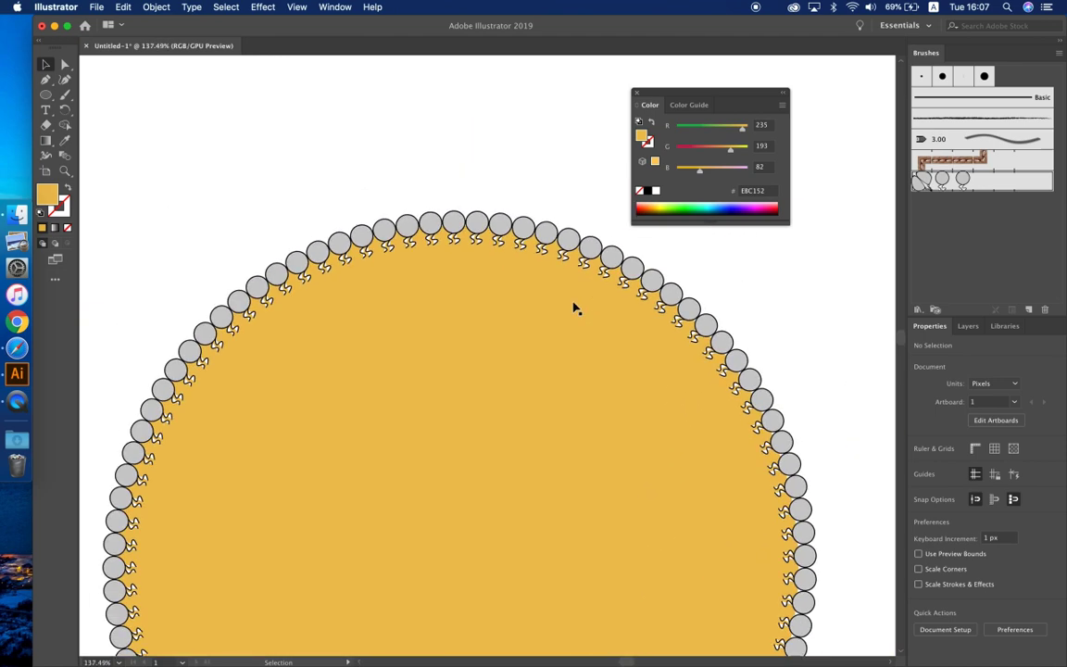
scroll(574, 309, "down", 3)
scroll(621, 300, "down", 2)
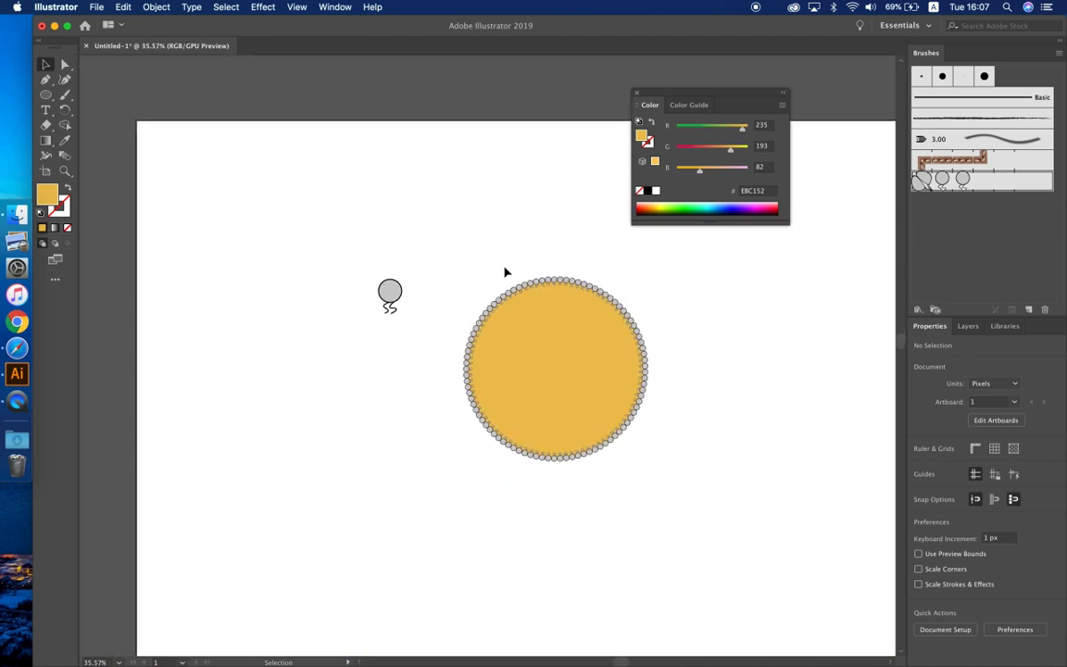
left_click_drag(329, 255, 426, 329)
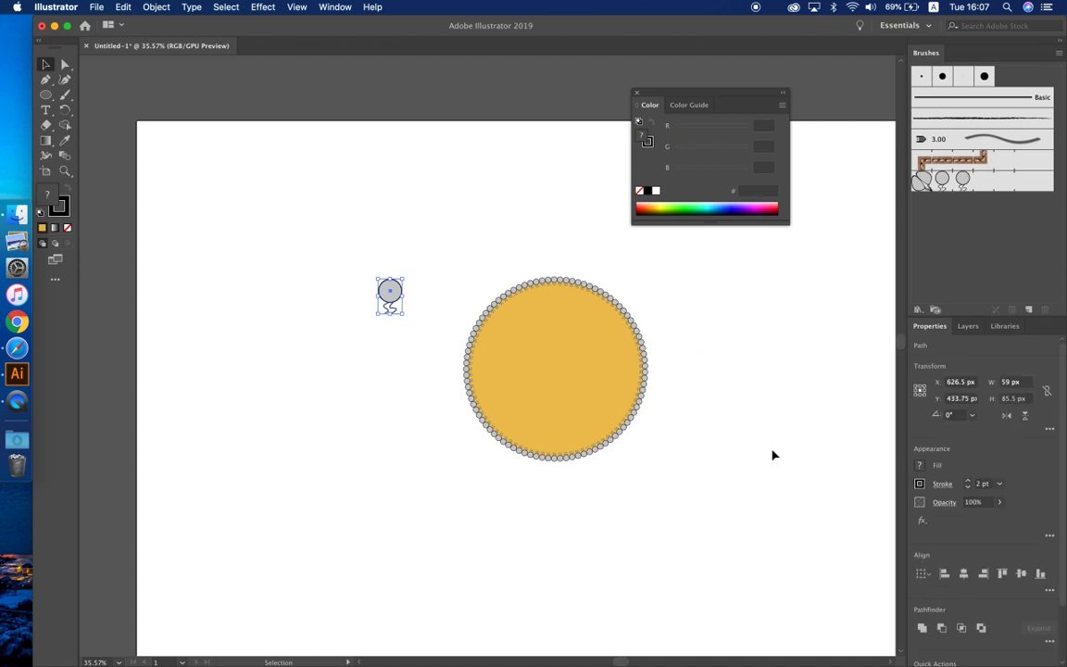
- Remove the fill from the lipid's squiggly tail path
left_click(922, 470)
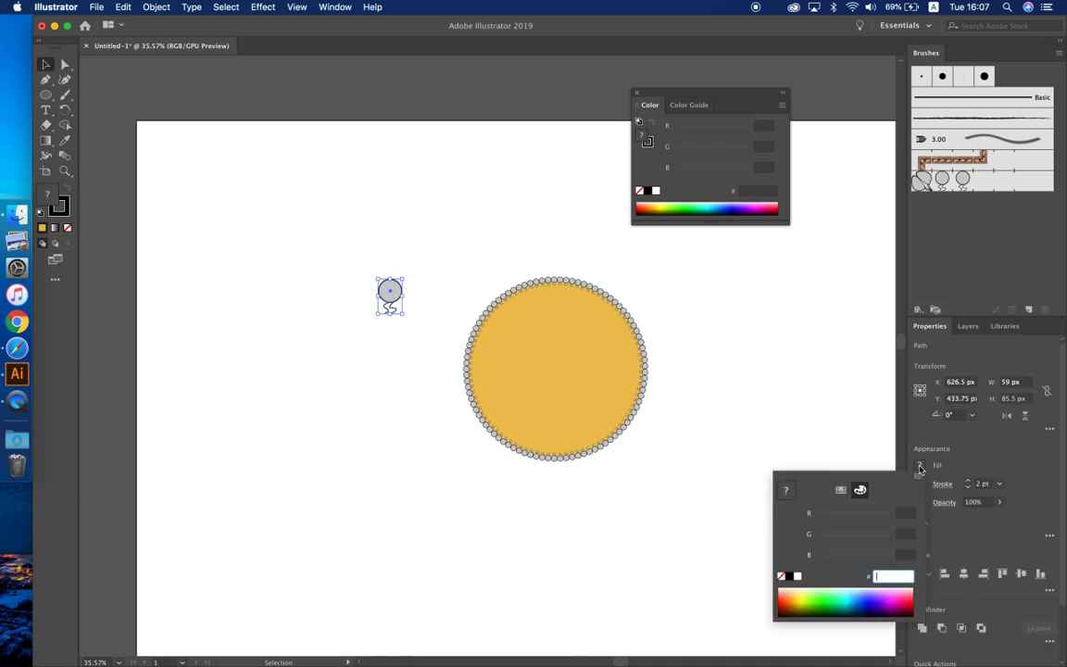
left_click(462, 281)
left_click(421, 311)
scroll(421, 303, "up", 2)
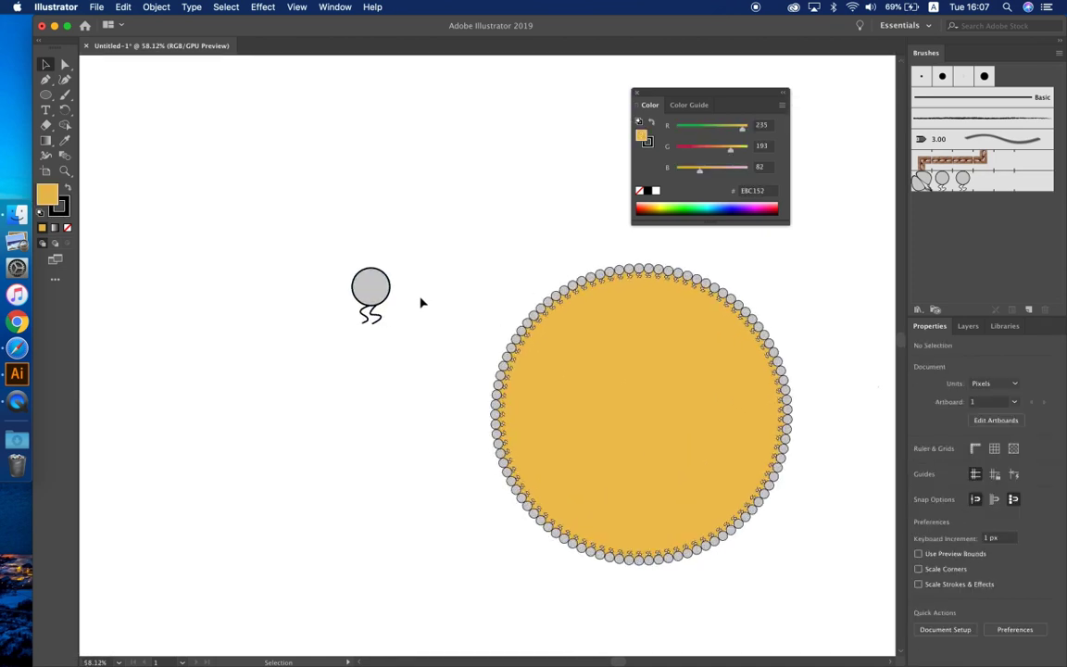
left_click(386, 315)
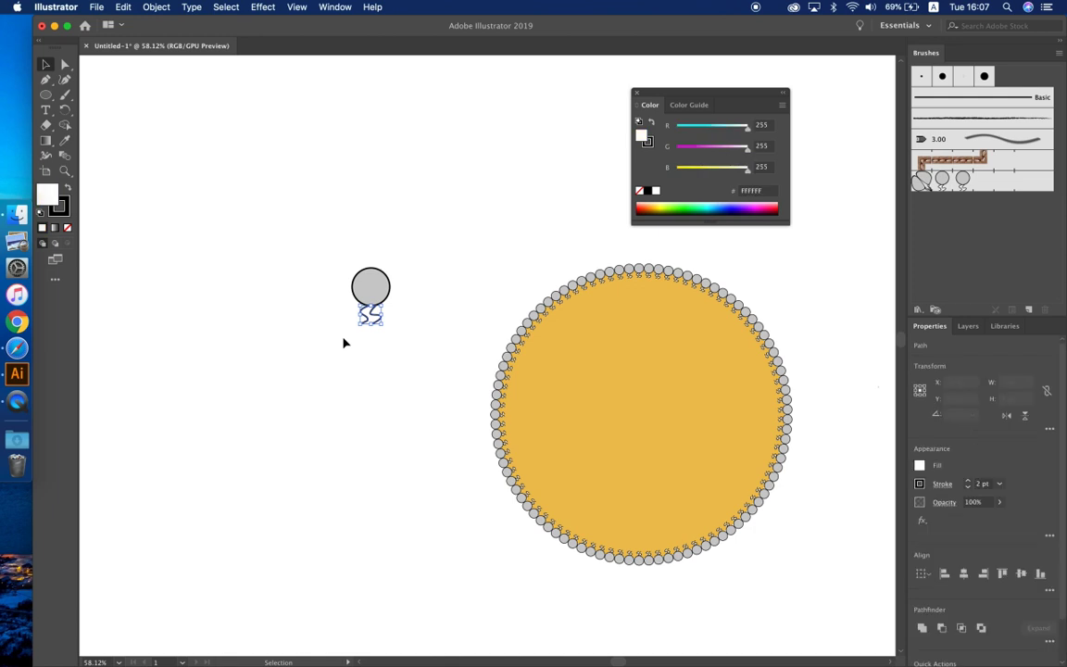
left_click(922, 466)
left_click(845, 515)
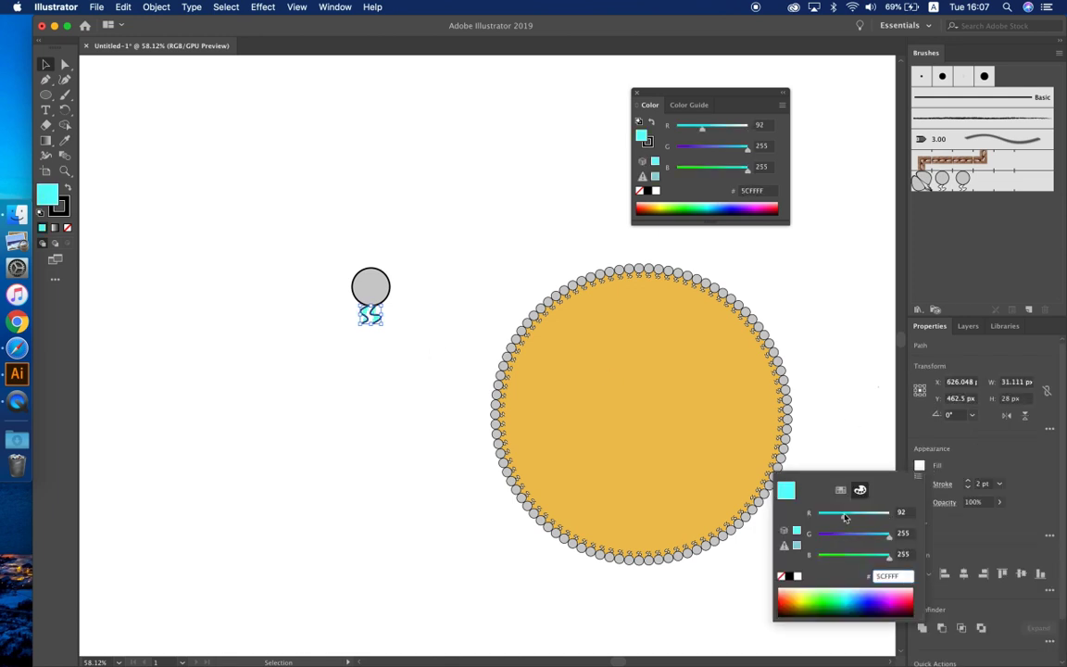
left_click(786, 576)
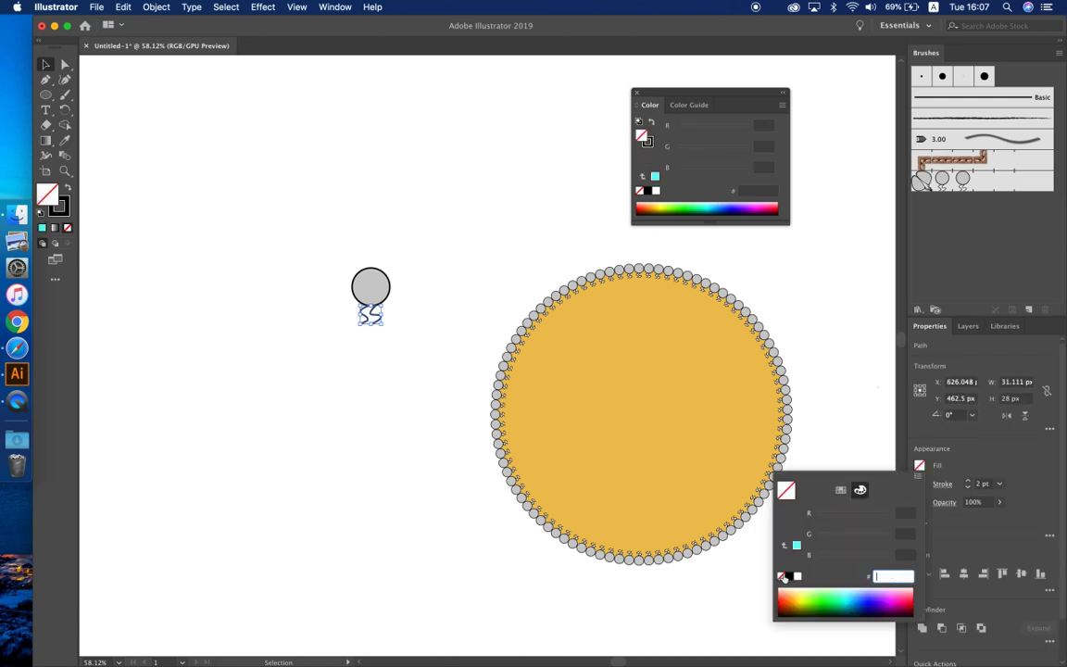
- Save the lipid as Pattern Brush 2 with Auto-Sliced corner tiles
left_click(758, 326)
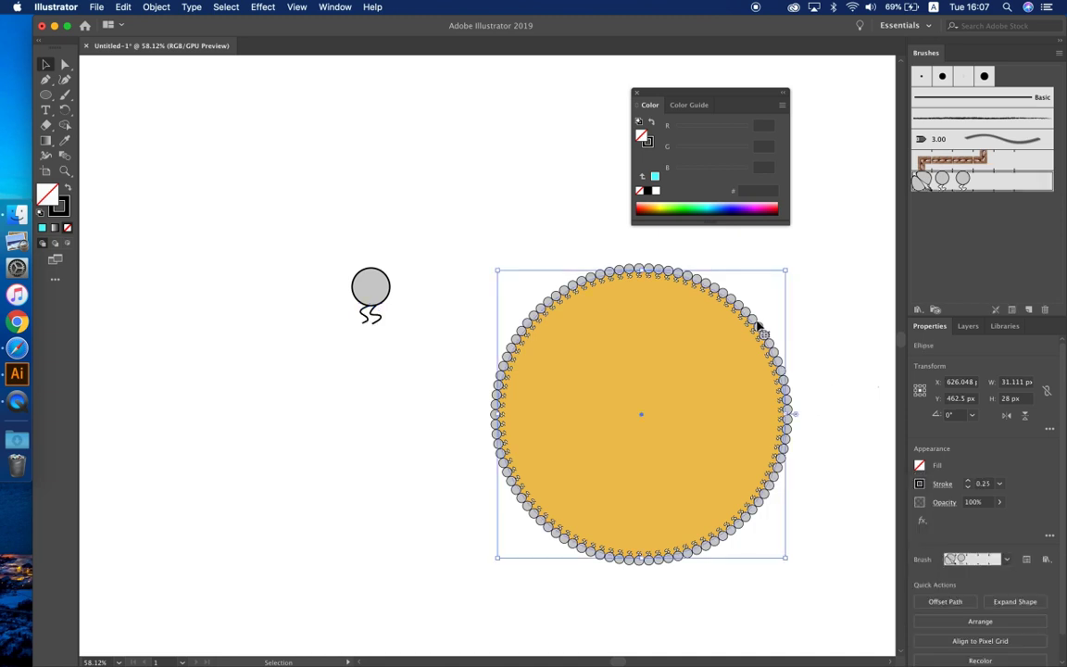
left_click(371, 294)
left_click_drag(371, 294, 938, 282)
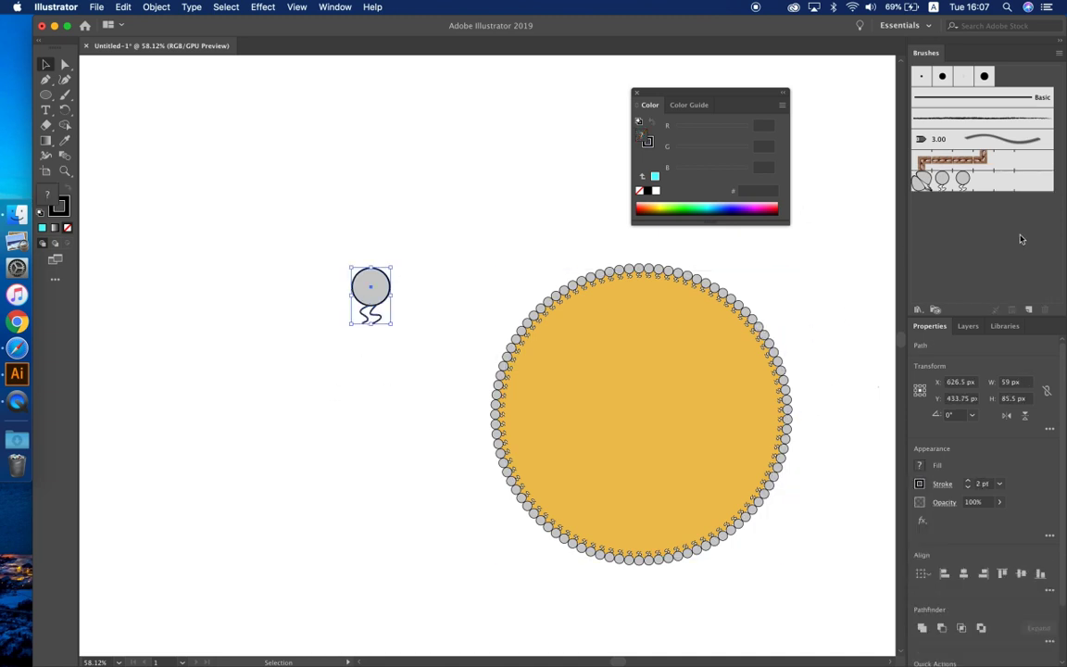
left_click(507, 411)
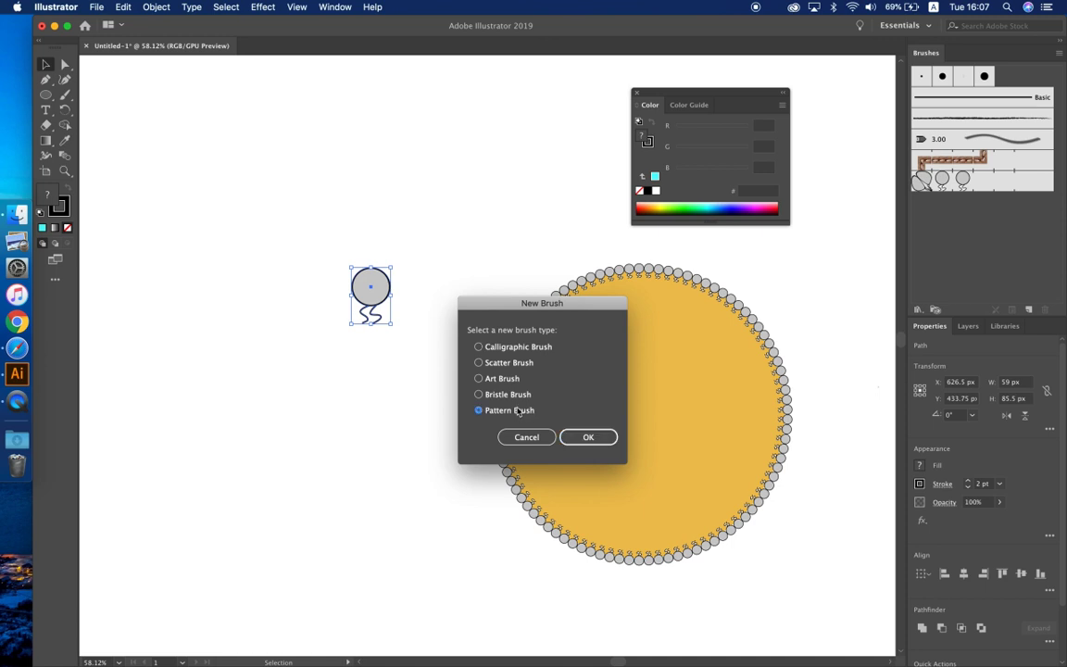
left_click(588, 436)
left_click(373, 279)
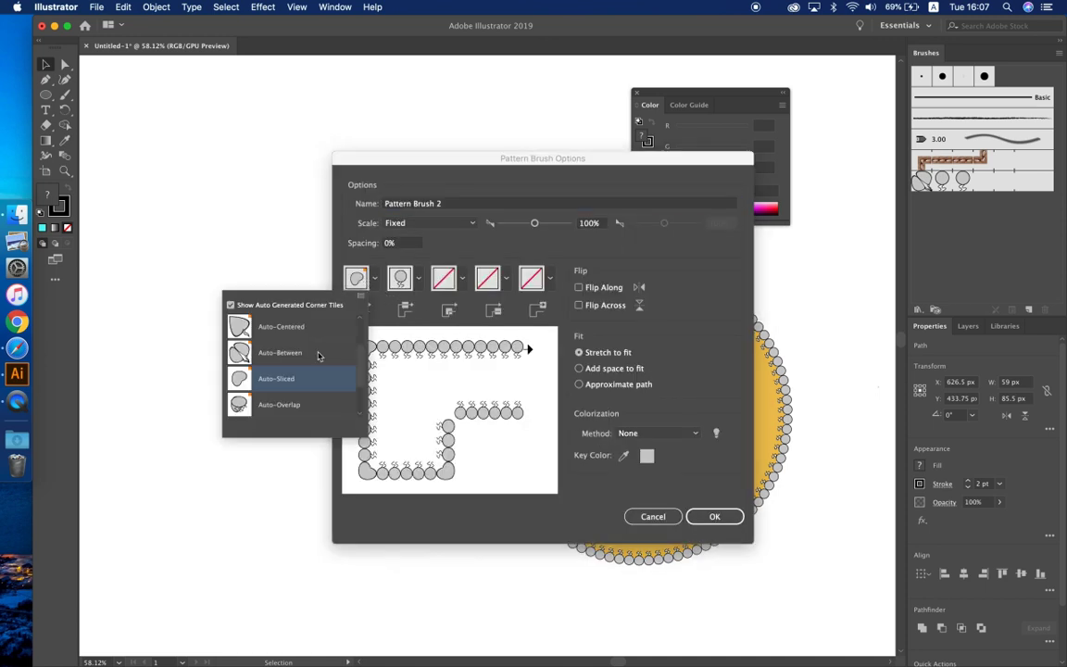
left_click(292, 350)
left_click(723, 519)
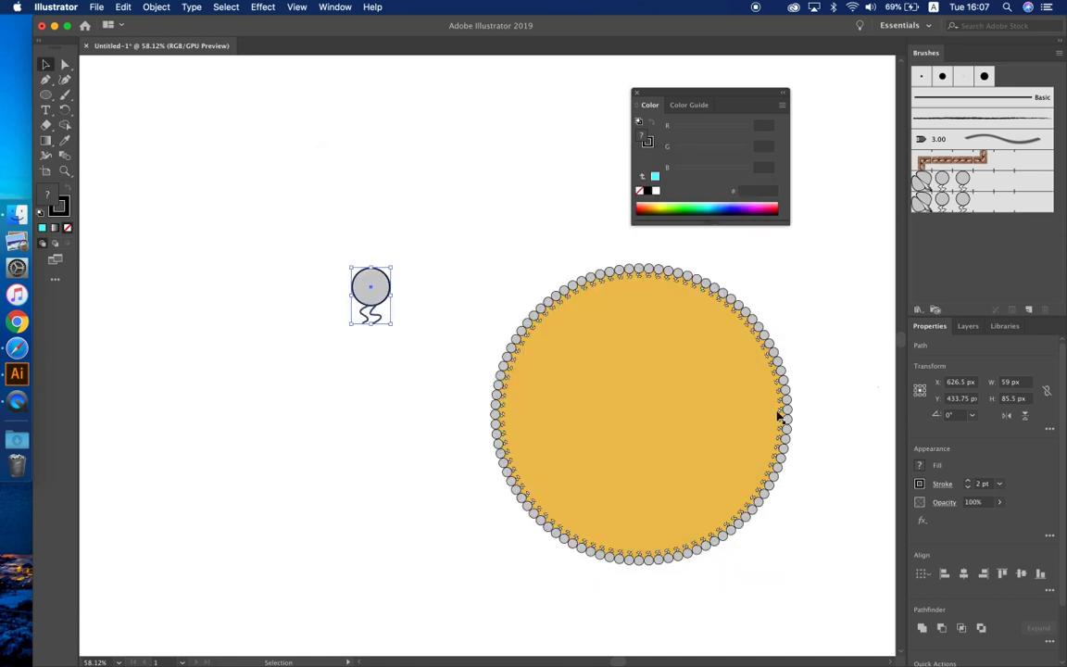
- Deselect everything and zoom out to see the whole artboard
left_click(767, 346)
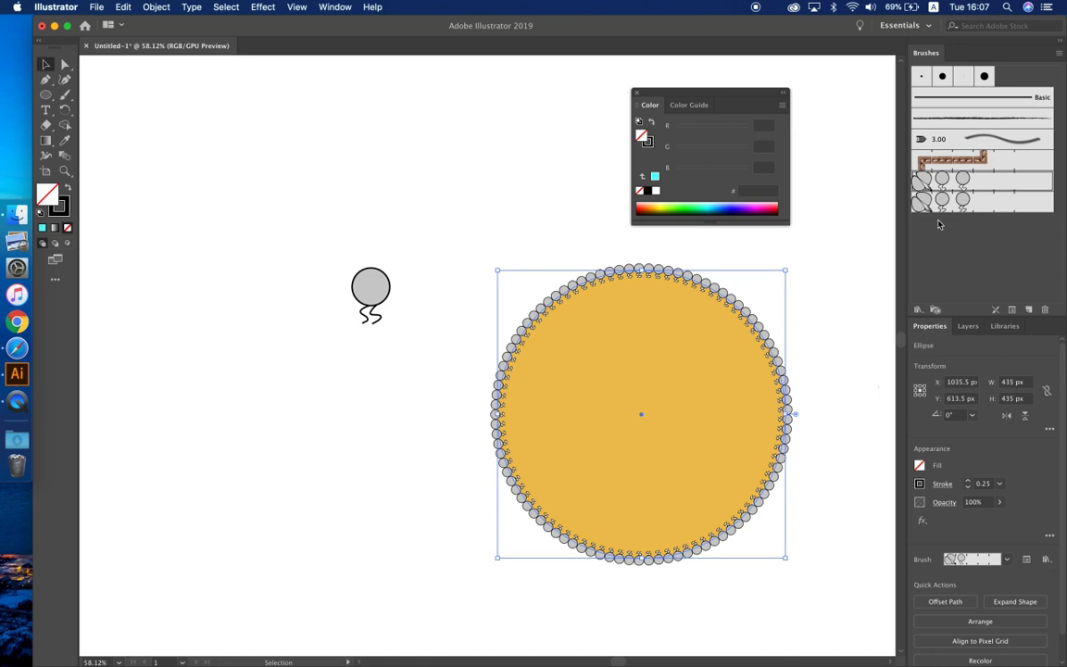
left_click(792, 310)
scroll(792, 311, "right", 3)
scroll(792, 311, "right", 2)
key("super+minus")
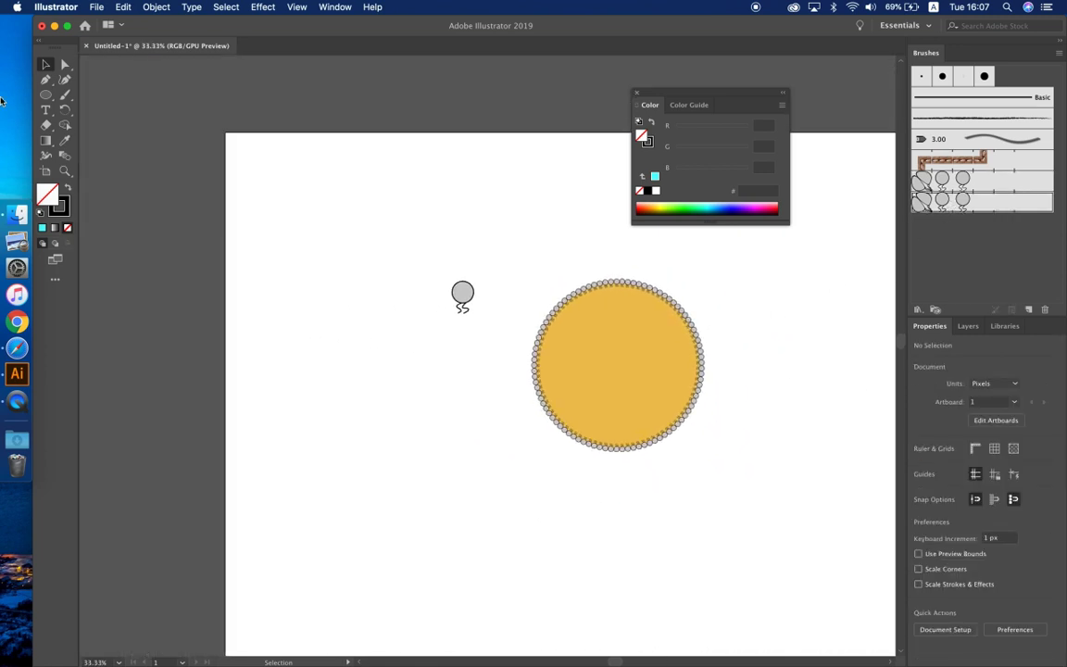
- Draw a 555 px square centred around the vesicle ring
left_click_drag(46, 94, 102, 94)
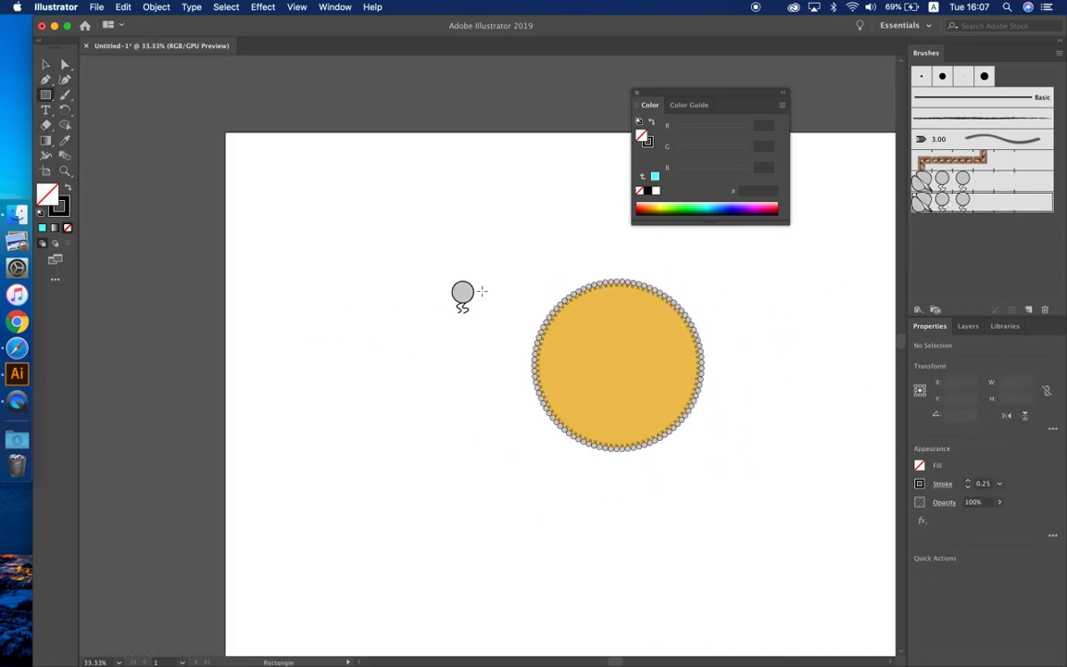
left_click_drag(491, 240, 732, 426)
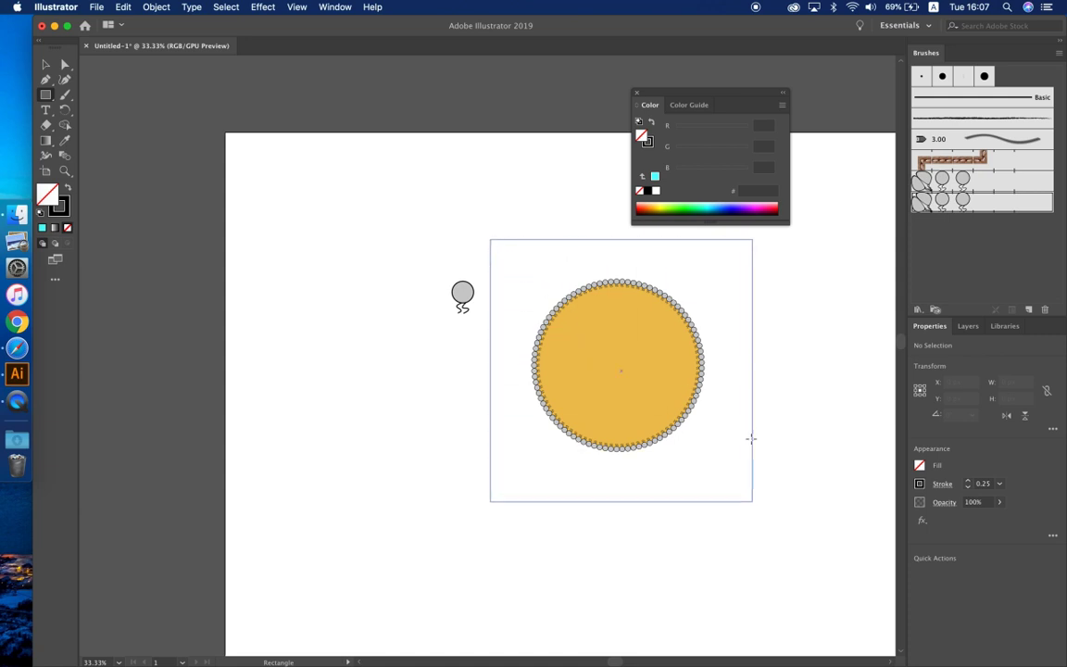
scroll(732, 426, "up", 2)
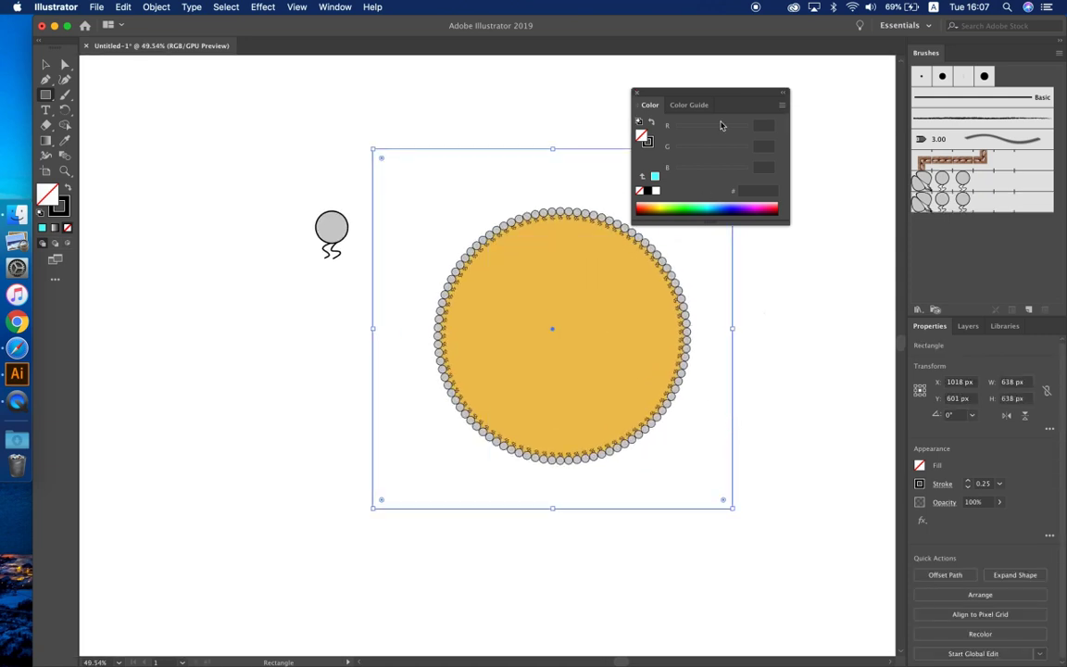
left_click_drag(715, 99, 844, 47)
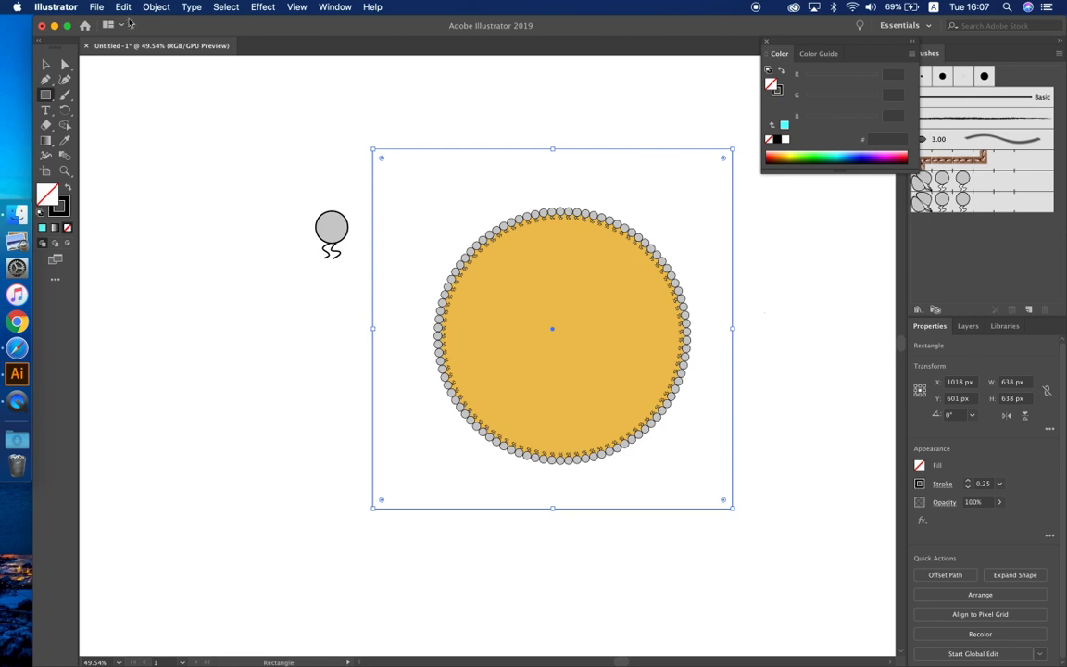
left_click(46, 66)
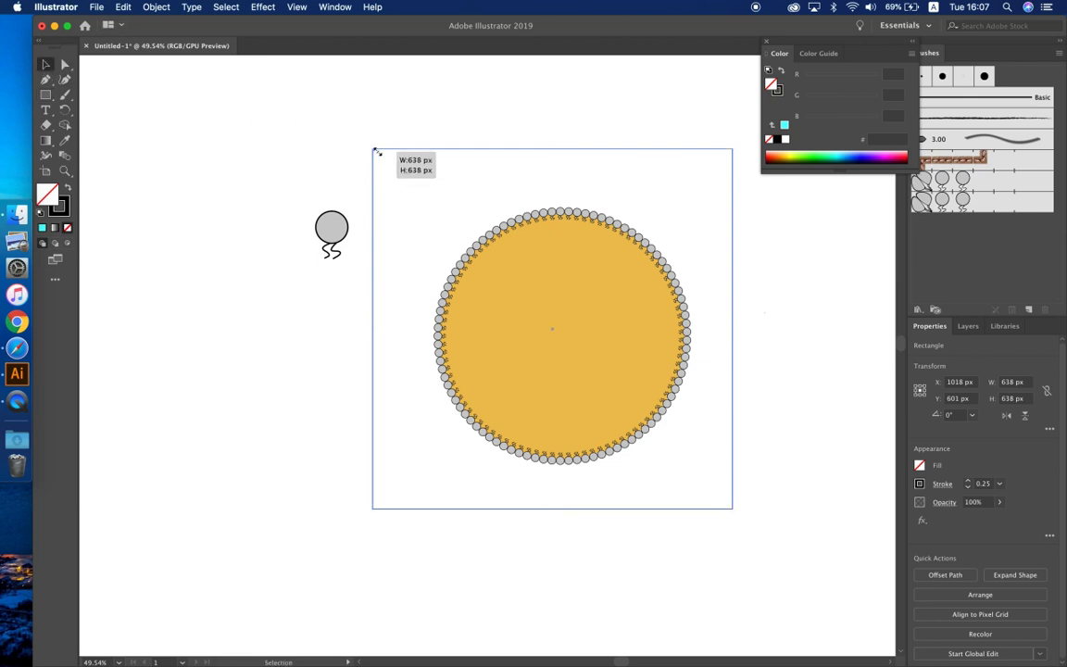
left_click_drag(375, 148, 420, 196)
left_click_drag(558, 199, 546, 187)
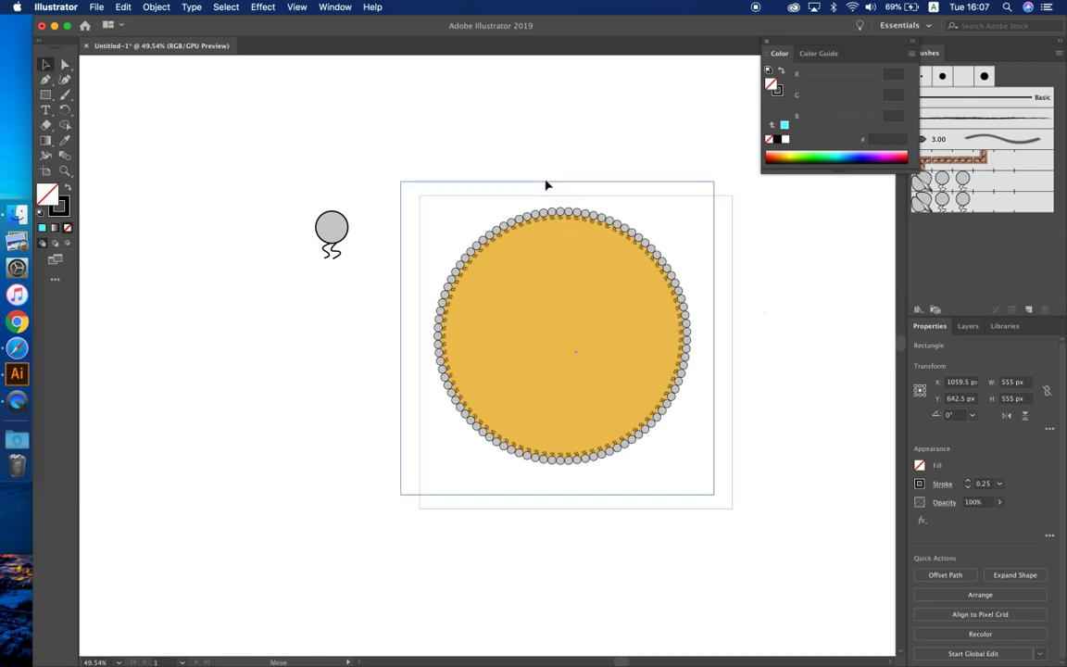
- Fill the square with light blue BBE2FF
left_click(920, 466)
left_click_drag(852, 586, 869, 517)
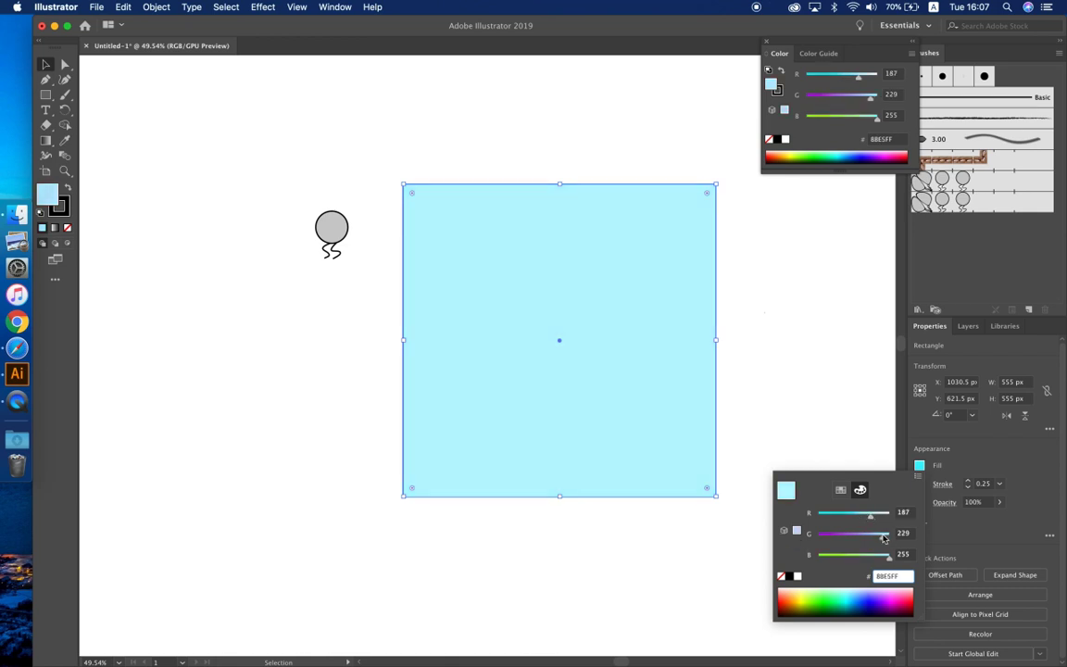
left_click_drag(890, 541, 883, 541)
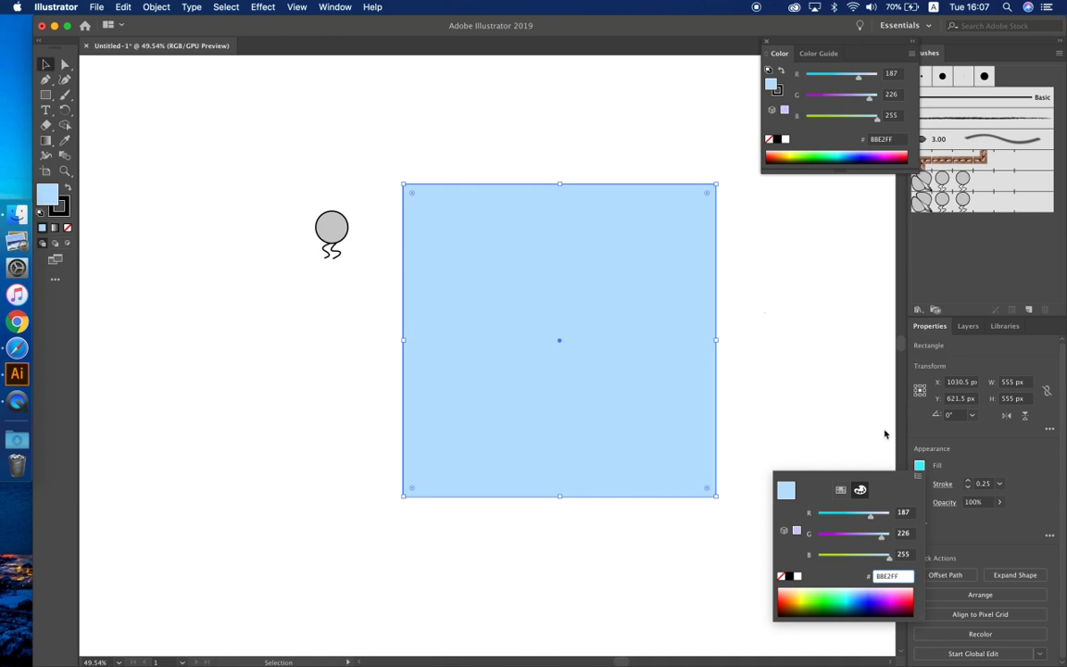
left_click(641, 368)
- Send the light blue square behind the vesicle ring and give it a 1 pt outline
right_click(658, 368)
mouse_move(687, 557)
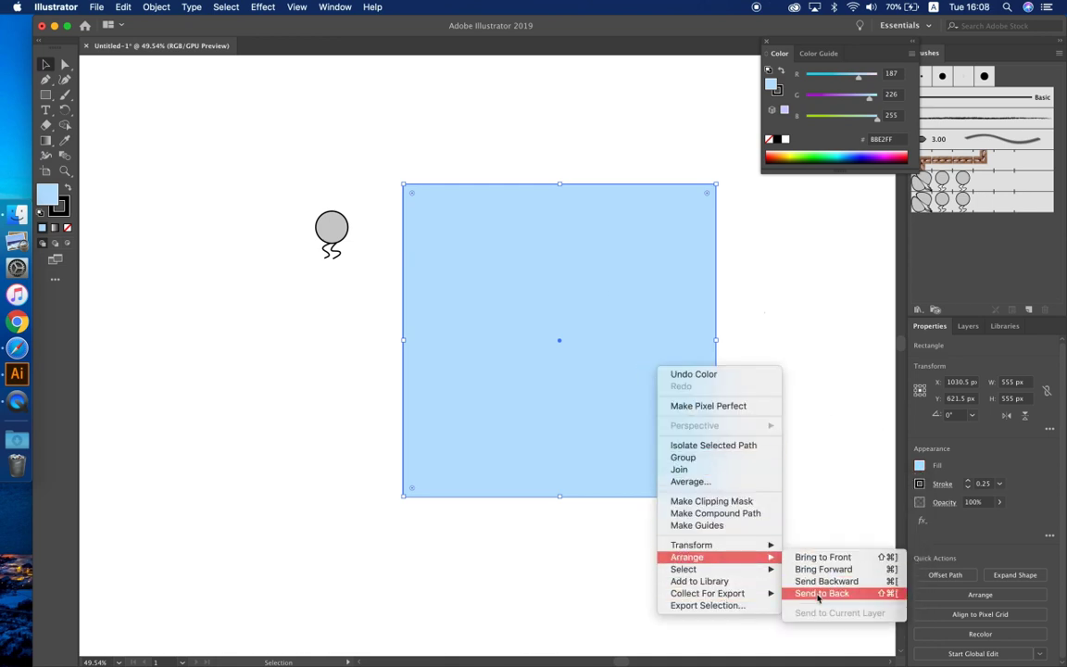
left_click(818, 594)
left_click(791, 422)
left_click(708, 292)
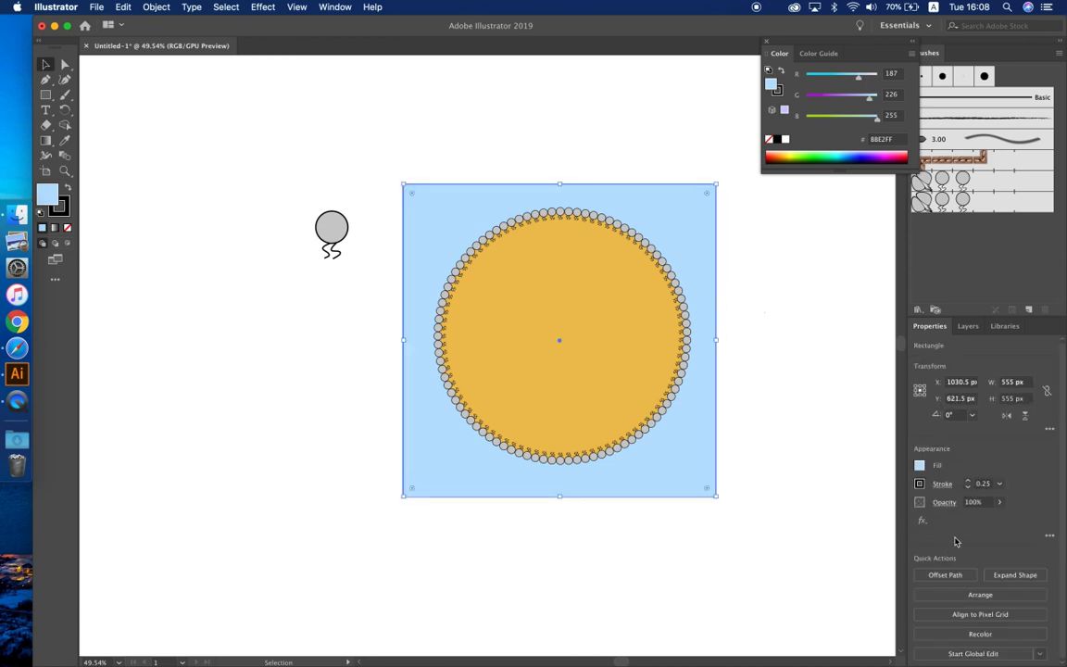
left_click(970, 481)
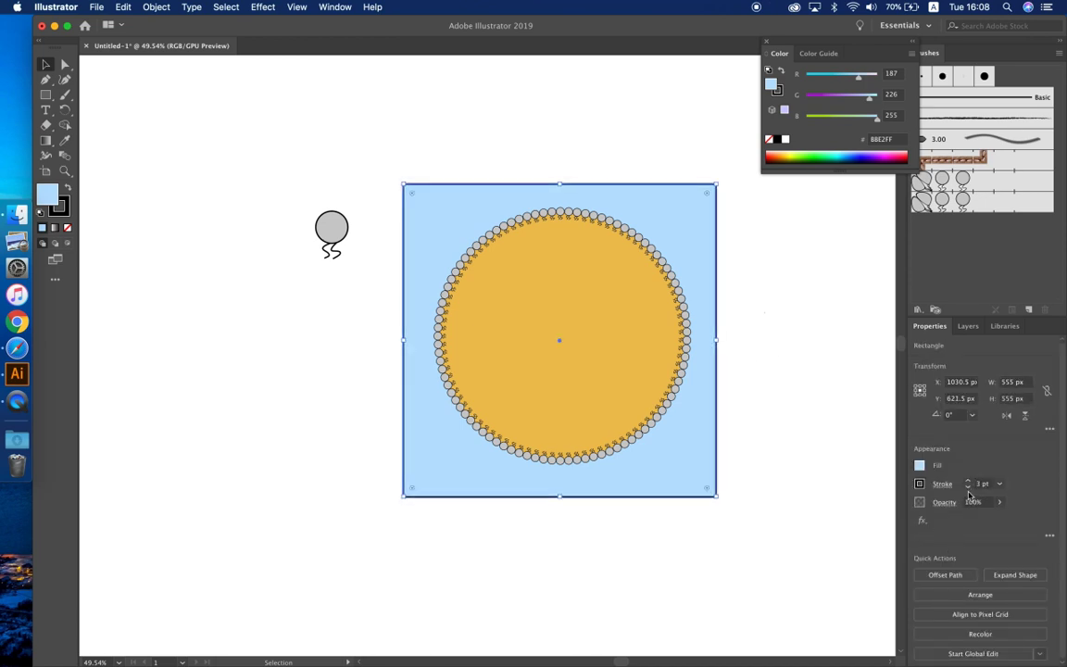
left_click(803, 376)
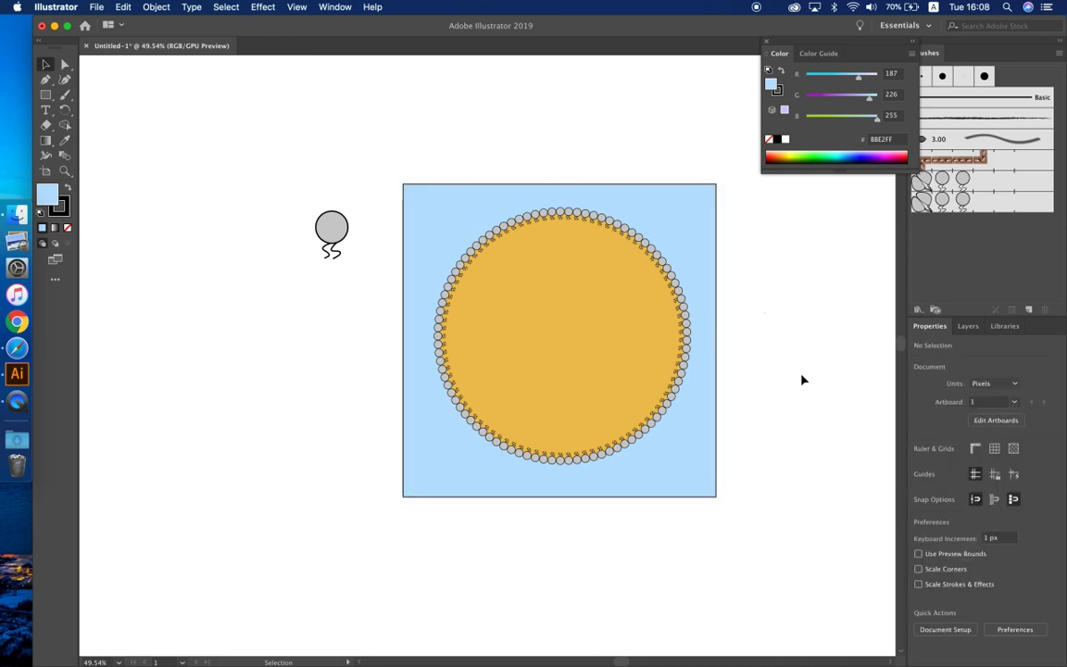
left_click(710, 339)
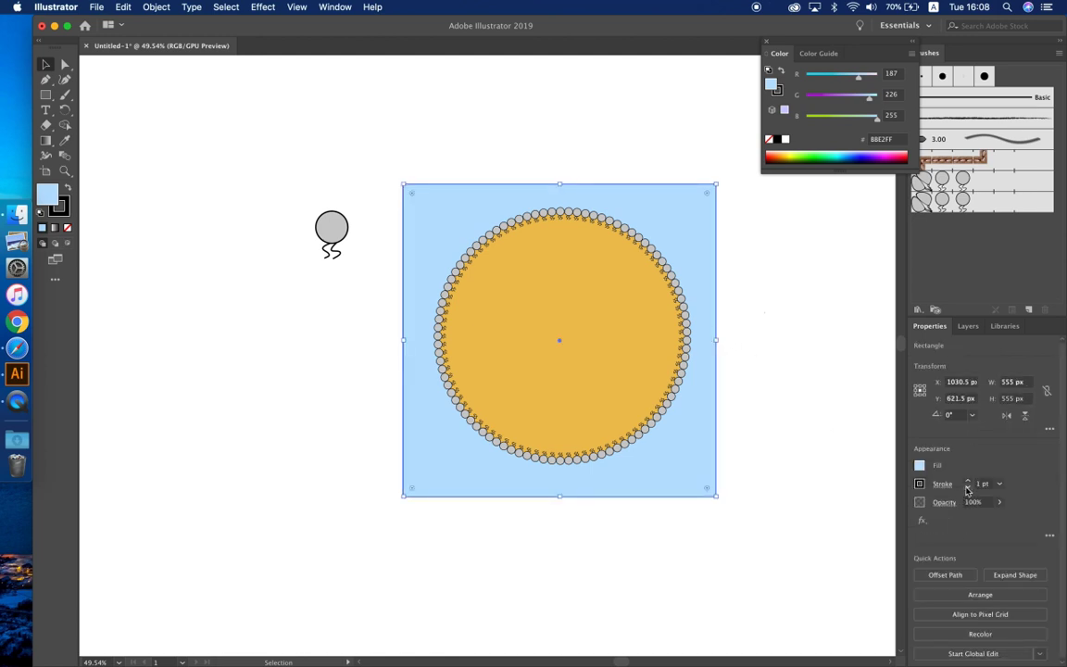
- Pick up the golden interior's fill as the current colour and switch to the Curvature tool
left_click(779, 376)
scroll(779, 376, "up", 2)
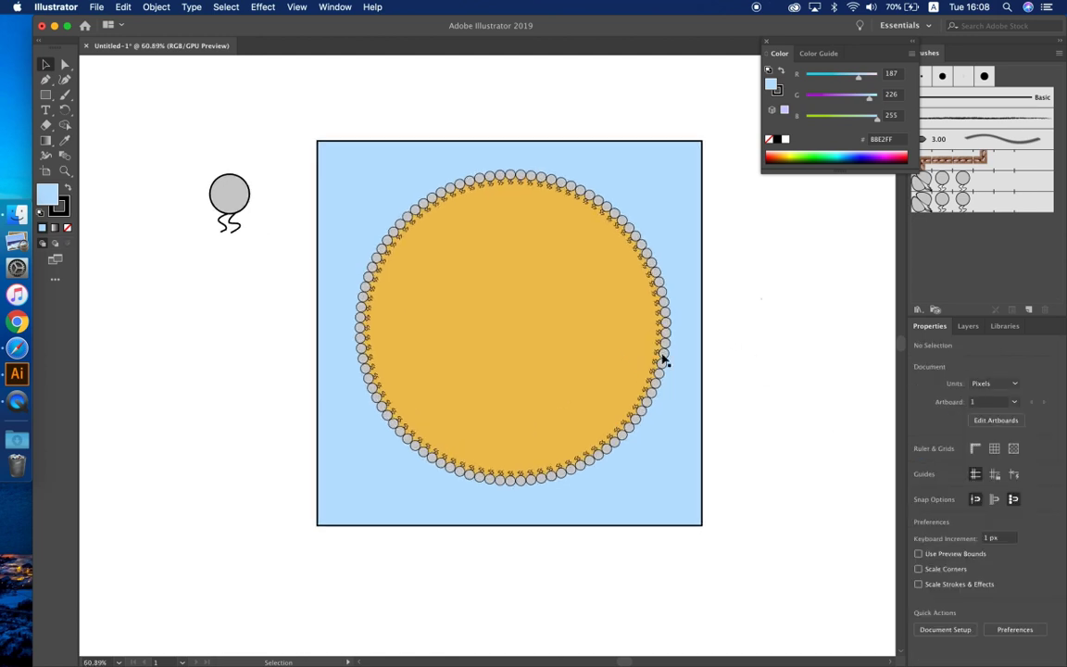
left_click(593, 296)
scroll(696, 320, "left", 5)
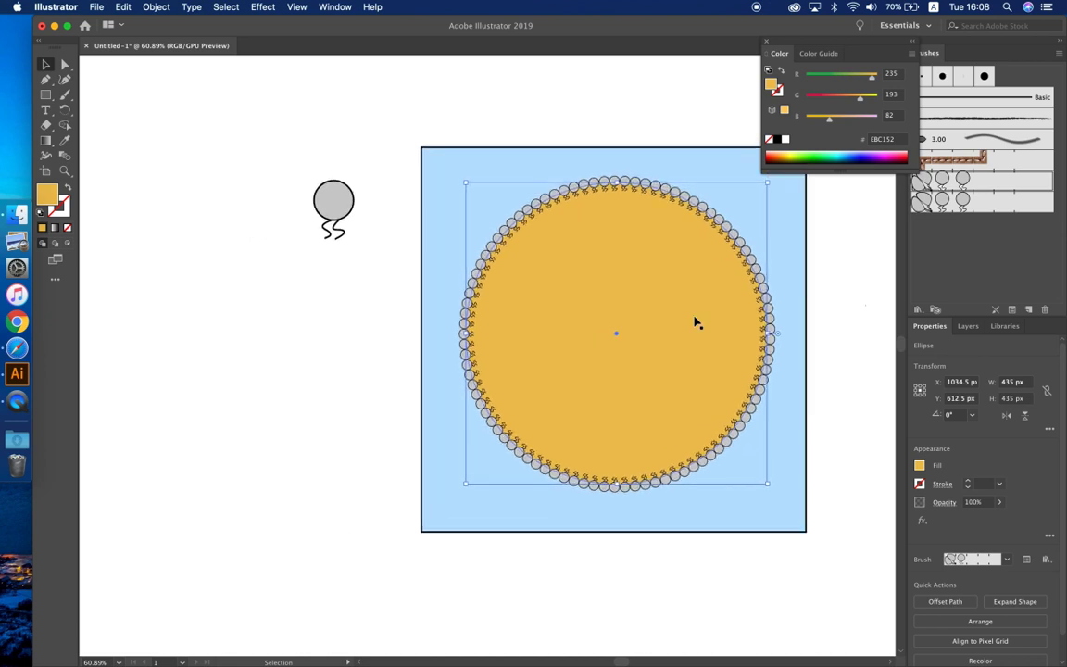
left_click(65, 79)
- Draw a closed seven-point smooth golden shape beside the artboard
scroll(282, 287, "up", 3)
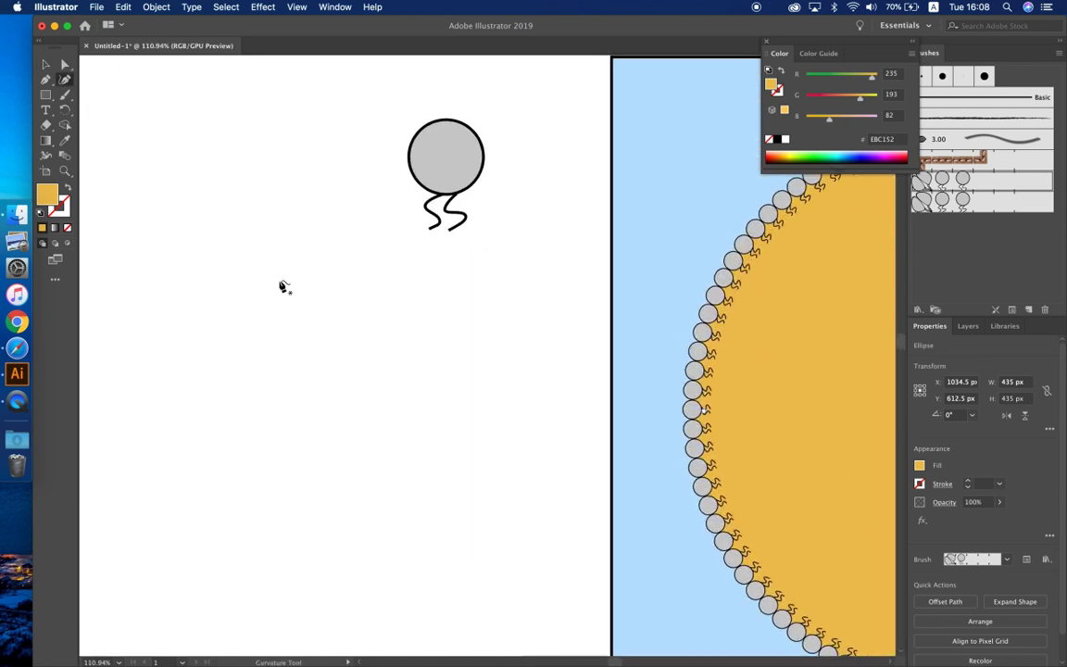
scroll(283, 287, "up", 1)
left_click(315, 311)
left_click(355, 289)
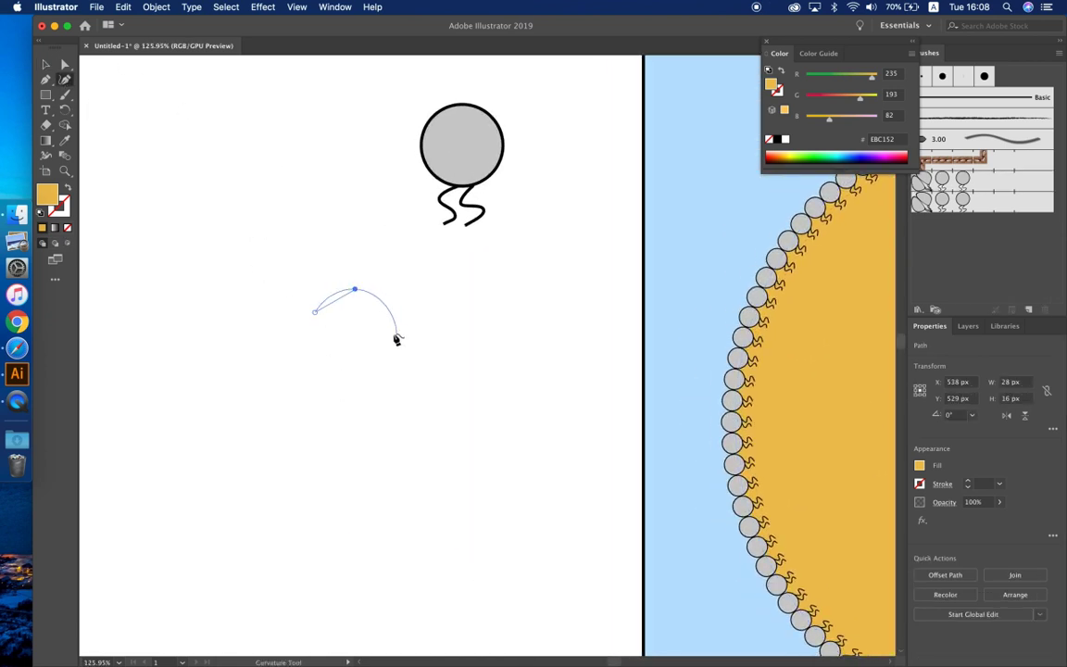
left_click(381, 326)
left_click(375, 365)
left_click(379, 408)
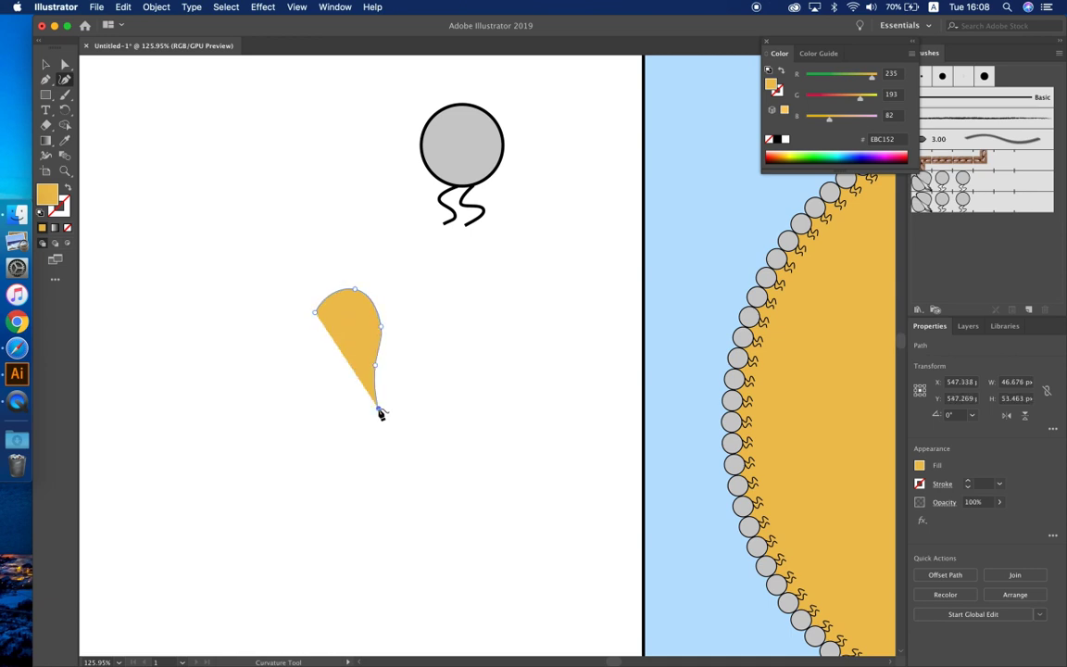
left_click(340, 418)
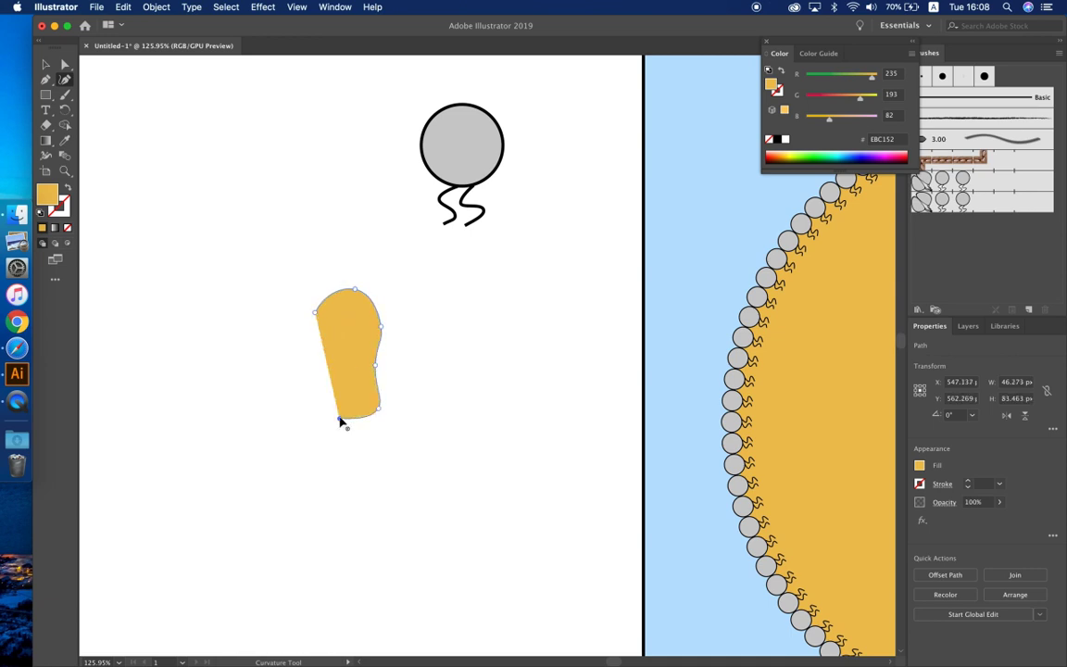
left_click(336, 370)
left_click(315, 312)
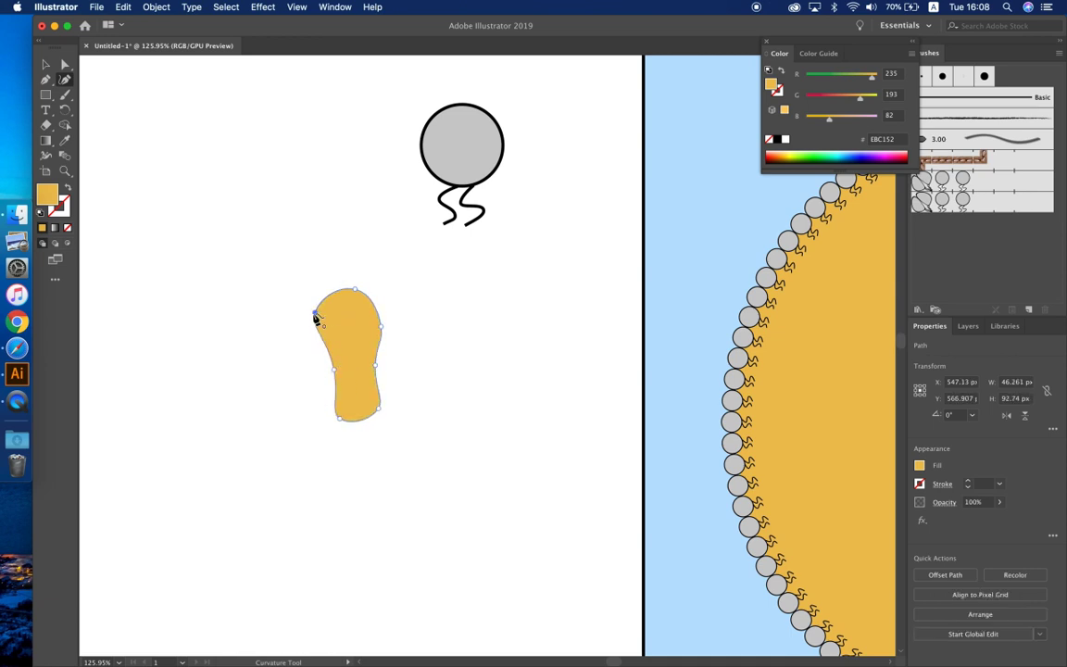
- Drag the left, top and left-side anchors to reshape the blob into a club form
scroll(397, 363, "up", 3, "alt")
left_click(65, 64)
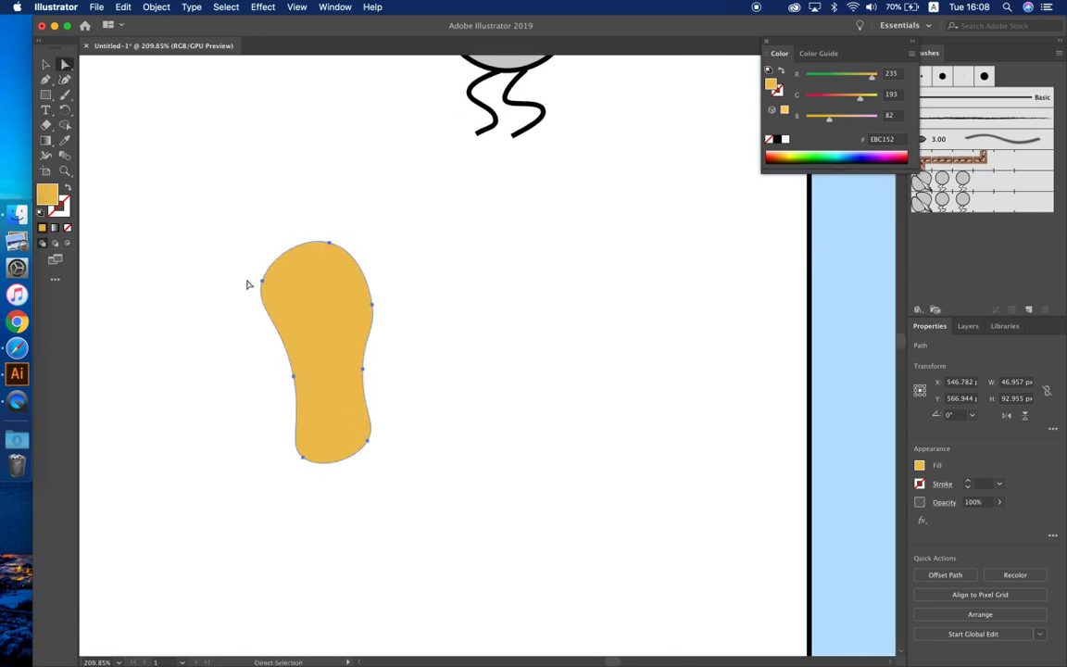
left_click(263, 281)
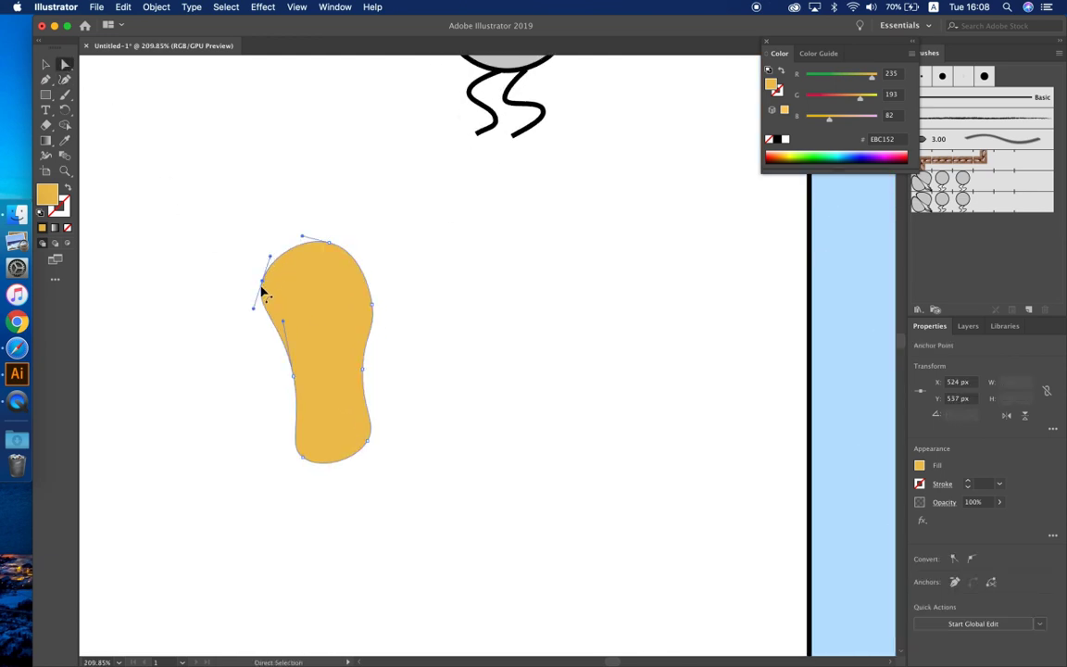
left_click_drag(262, 285, 247, 274)
left_click_drag(331, 251, 329, 233)
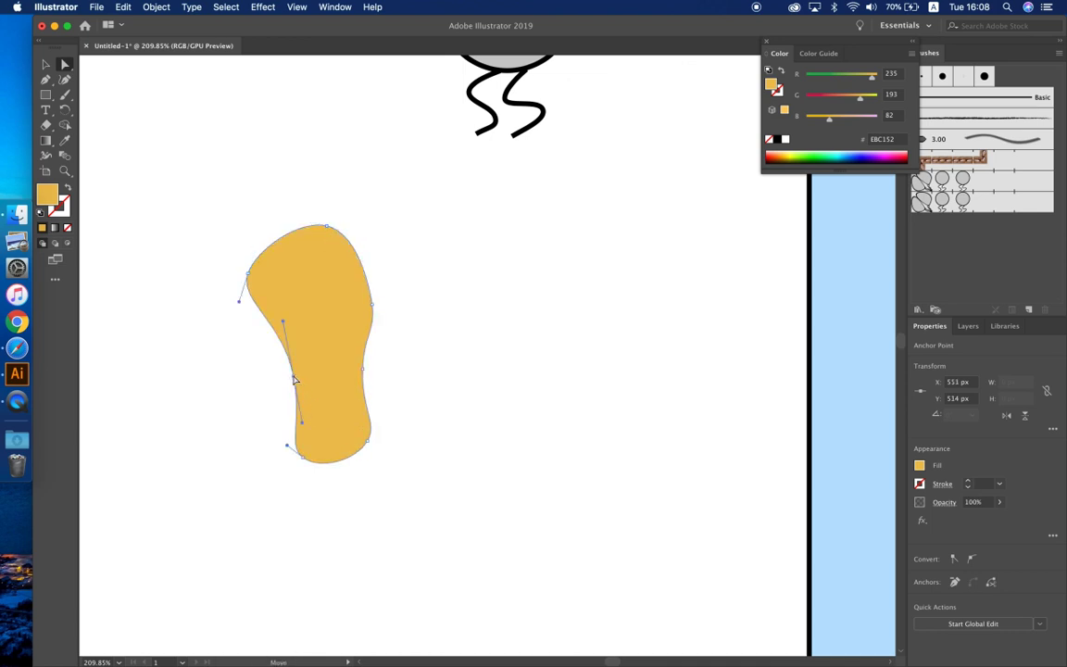
left_click_drag(293, 376, 316, 375)
- Adjust the bottom-left and right-shoulder anchors to refine the club shape
mouse_move(304, 457)
left_mouse_down()
mouse_move(303, 440)
mouse_move(311, 462)
left_mouse_up()
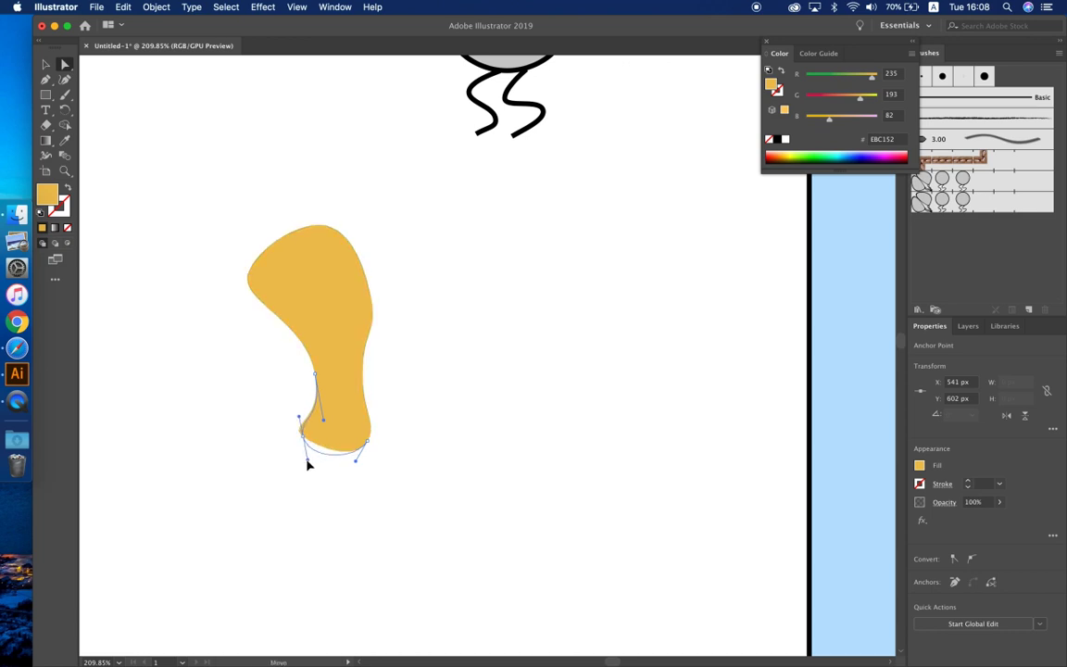
left_click(392, 431)
left_click(359, 363)
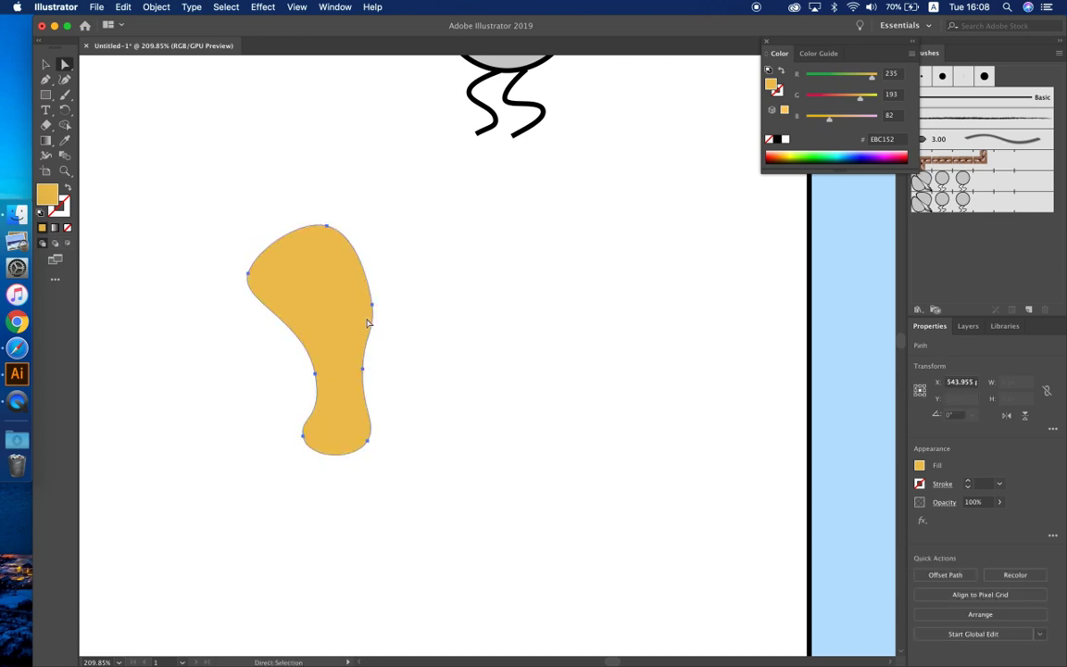
left_click(372, 307)
left_click(371, 288)
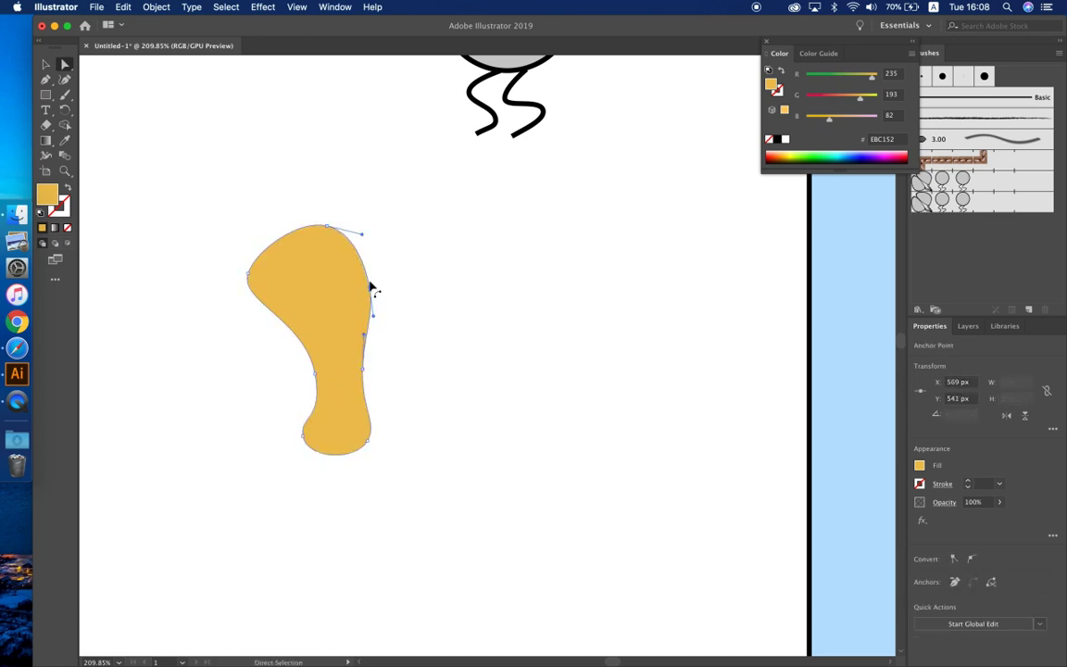
left_click_drag(370, 292, 370, 280)
- Copy the whole golden shape and paste a duplicate of it
left_click(417, 305)
left_click(310, 286)
key("super+c")
key("super+v")
- Flip the pasted copy horizontally, nestle it against the original, and select both lobes
key("a")
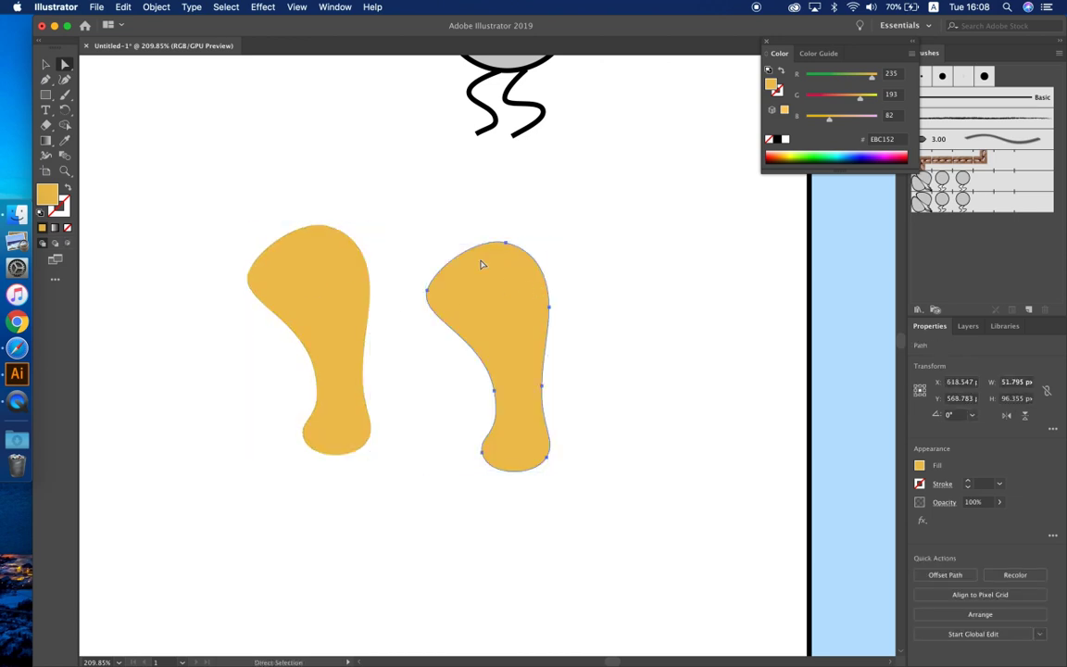
left_click(46, 66)
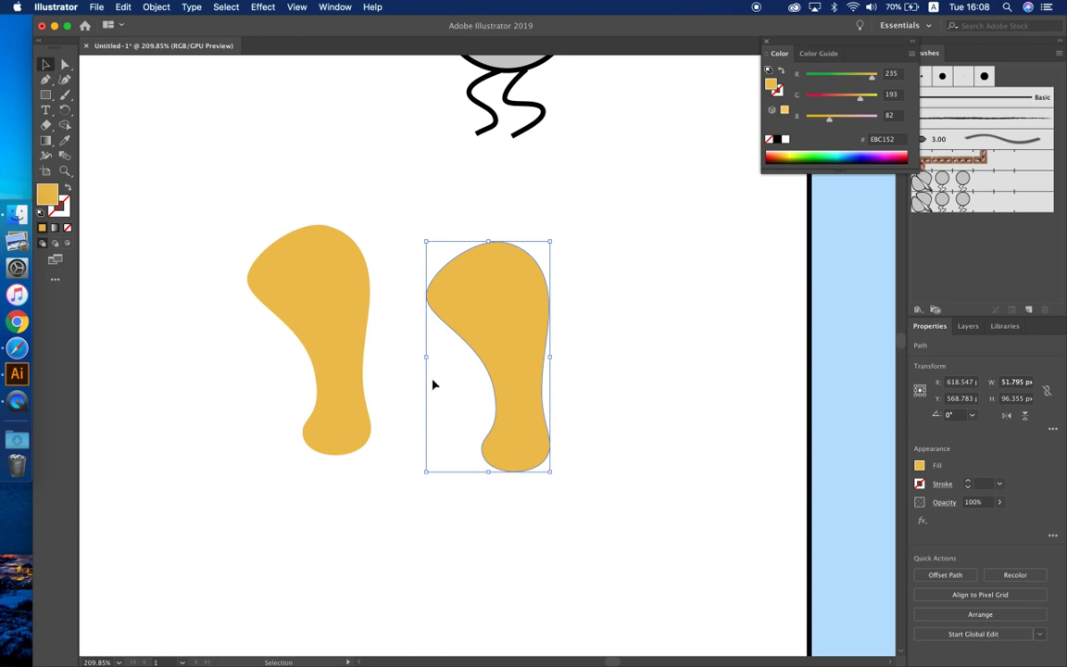
left_click_drag(427, 358, 680, 358)
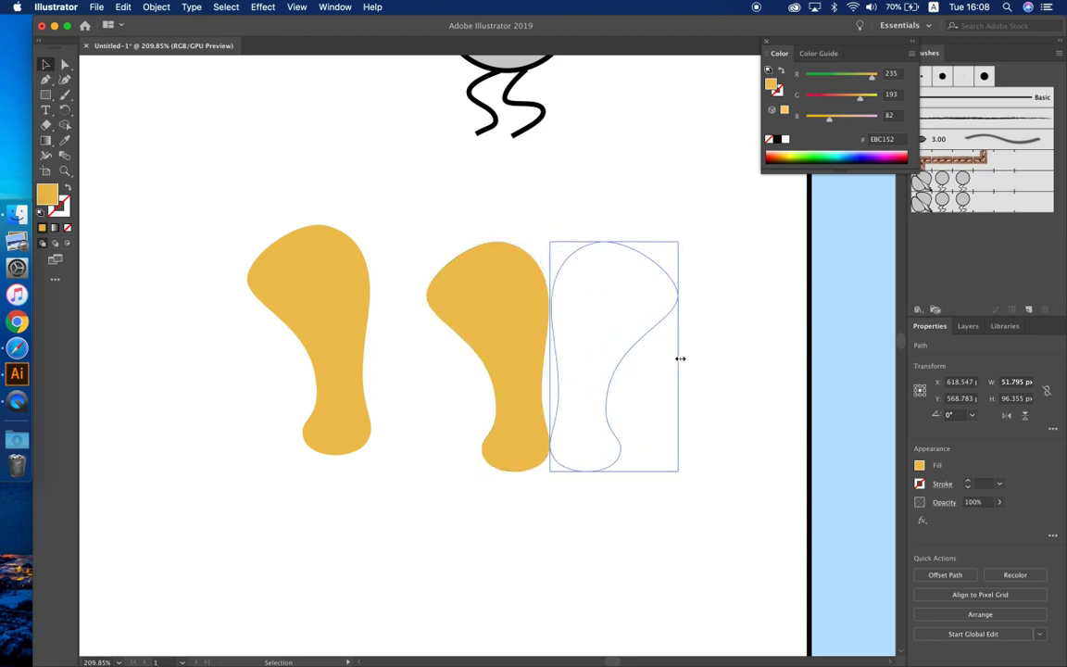
left_click_drag(614, 317, 441, 303)
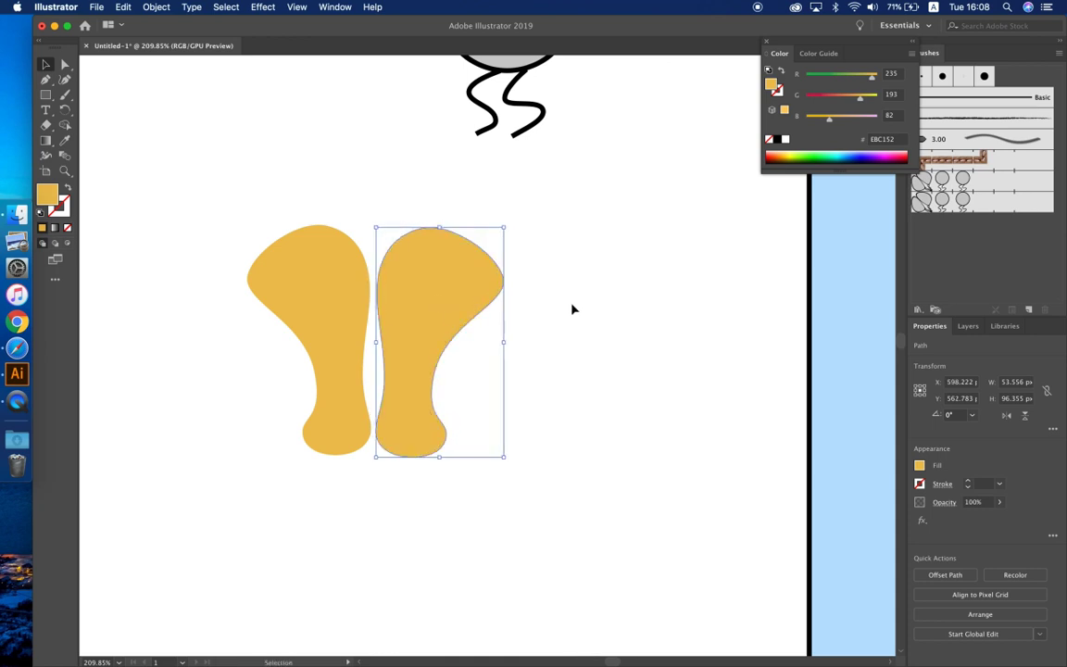
left_click_drag(567, 200, 135, 600)
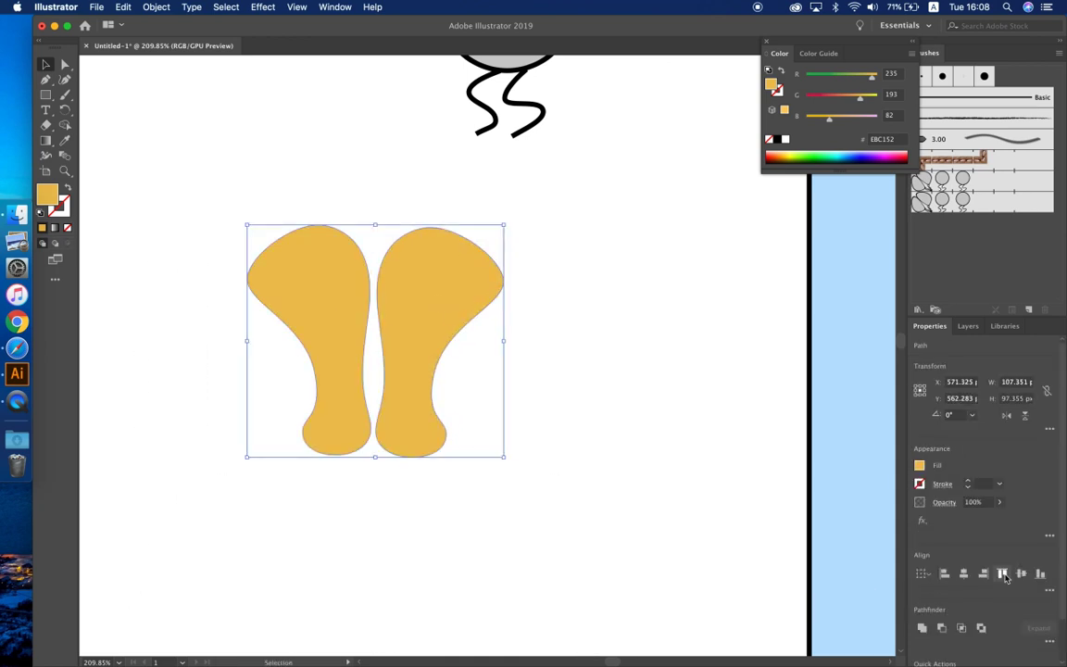
- Give both golden lobes a black outline at 2 pt weight
left_click(920, 483)
left_click(807, 530)
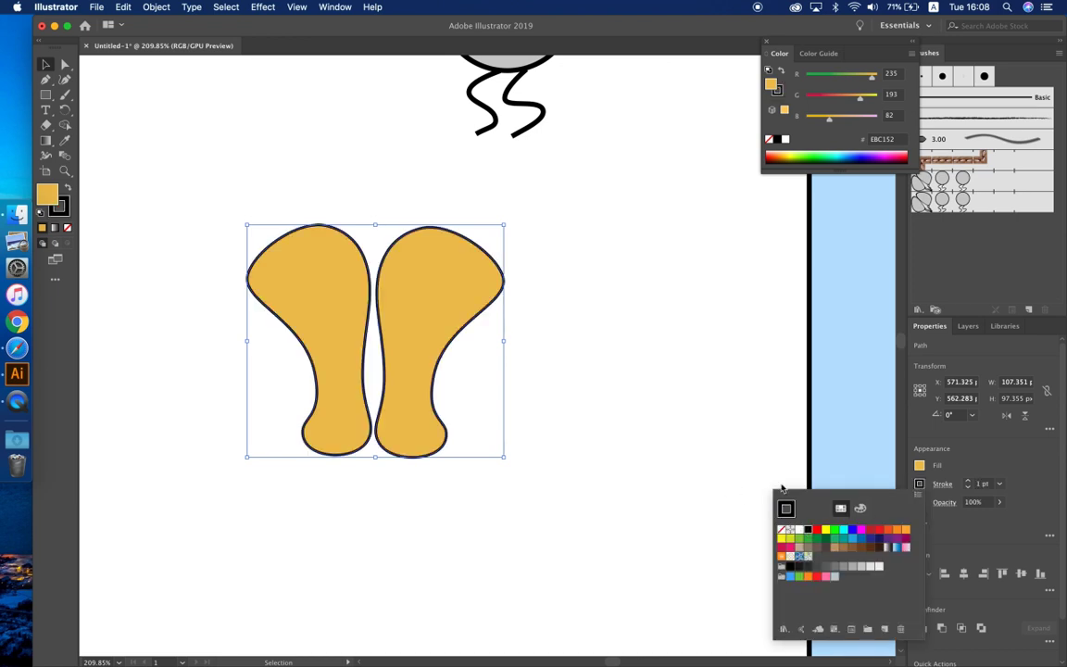
left_click(632, 402)
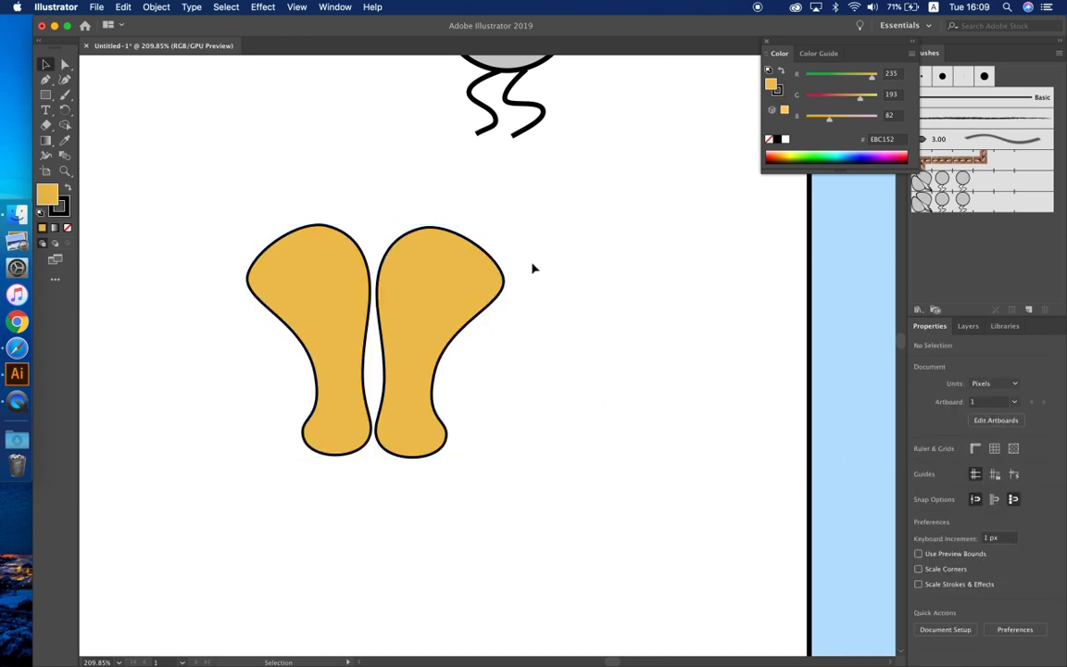
left_click_drag(231, 392, 278, 306)
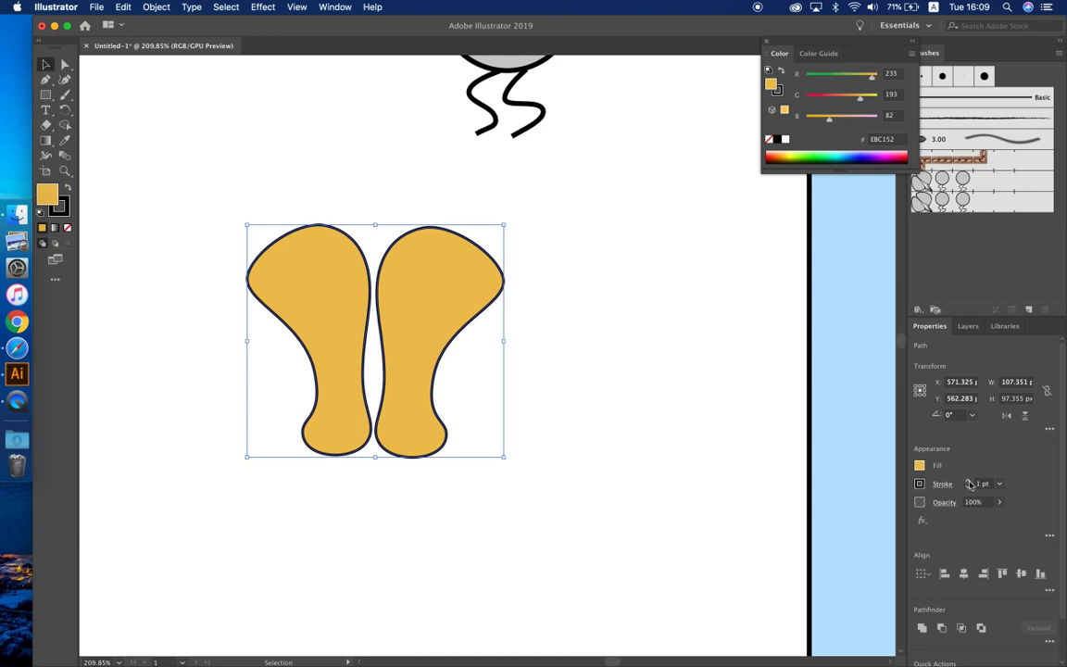
left_click(970, 482)
left_click(670, 418)
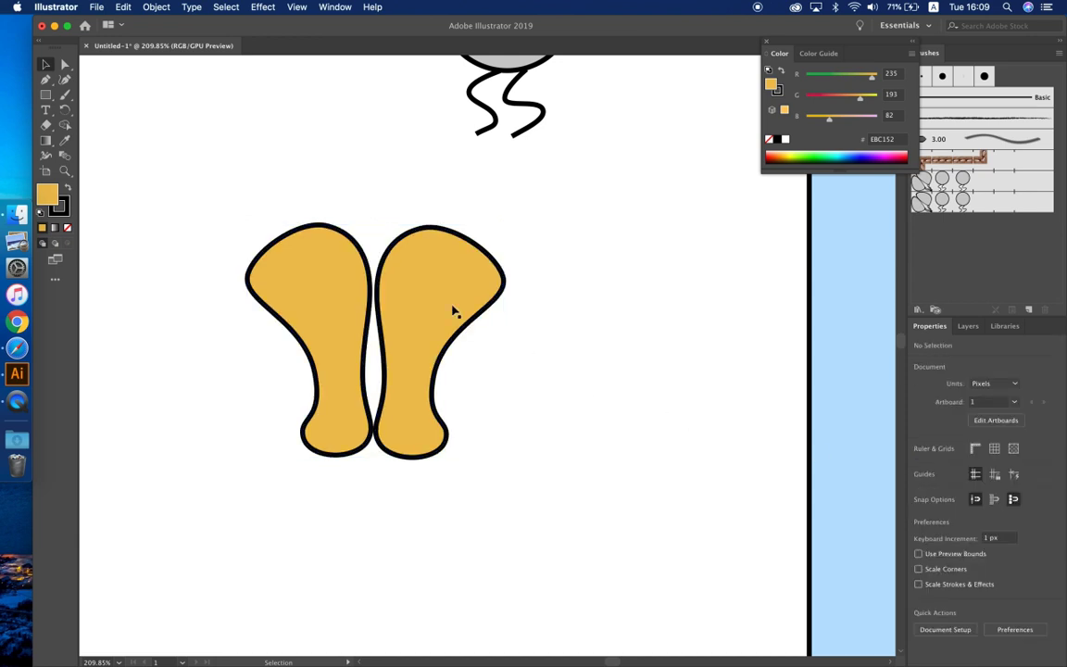
- Reselect the lobes, dismiss the context menu, and show the Layers panel
left_click(405, 309)
left_click(324, 298, "shift")
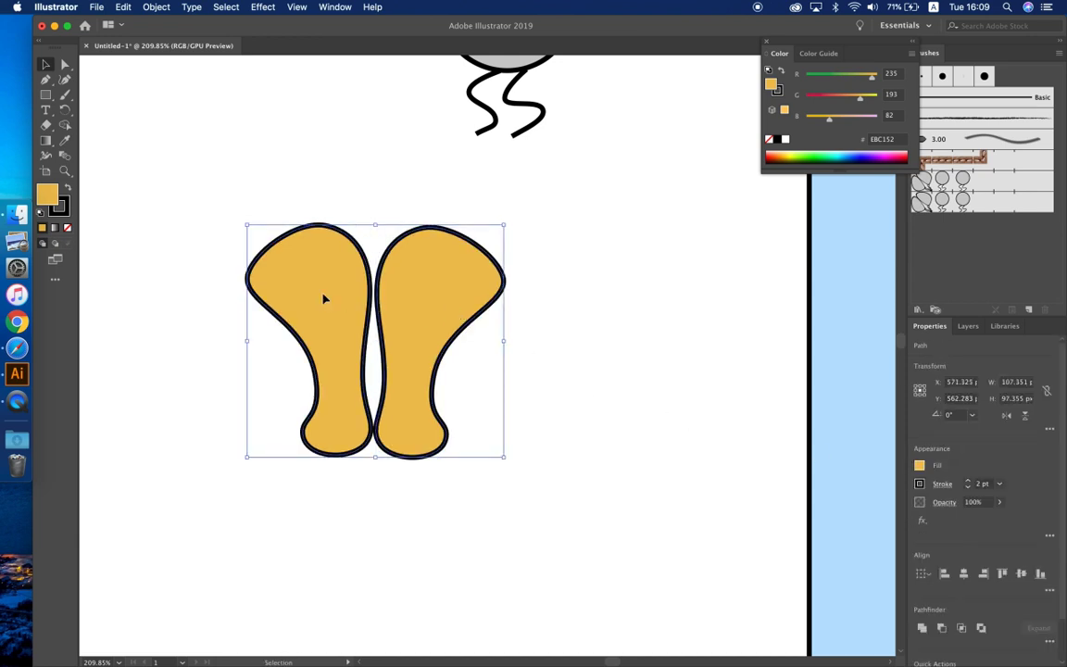
right_click(324, 299)
left_click(529, 375)
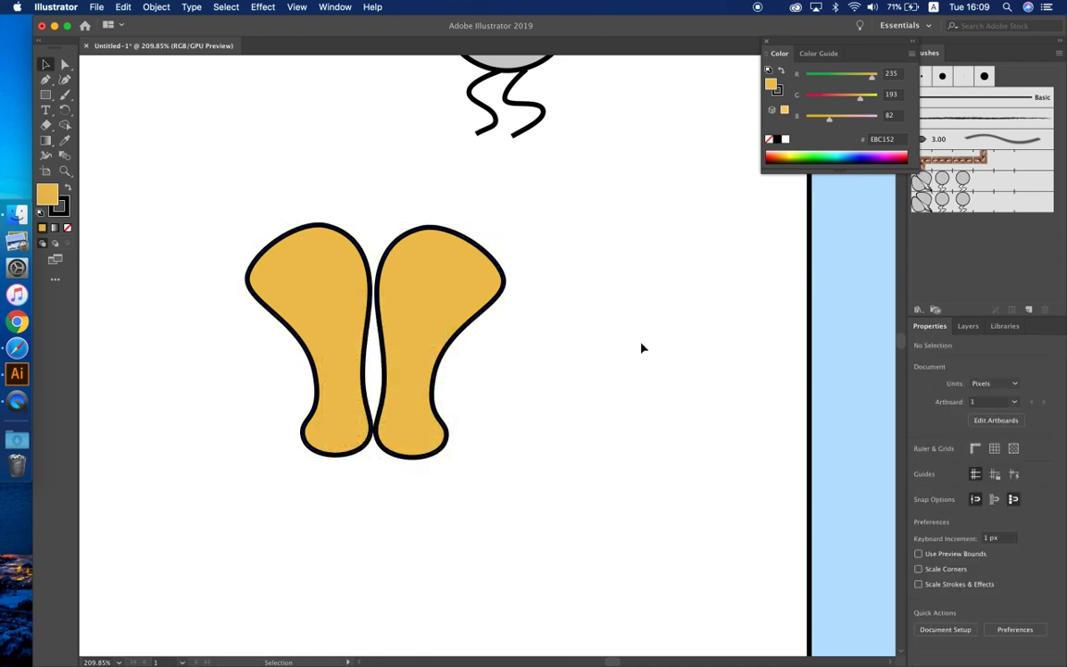
left_click(967, 326)
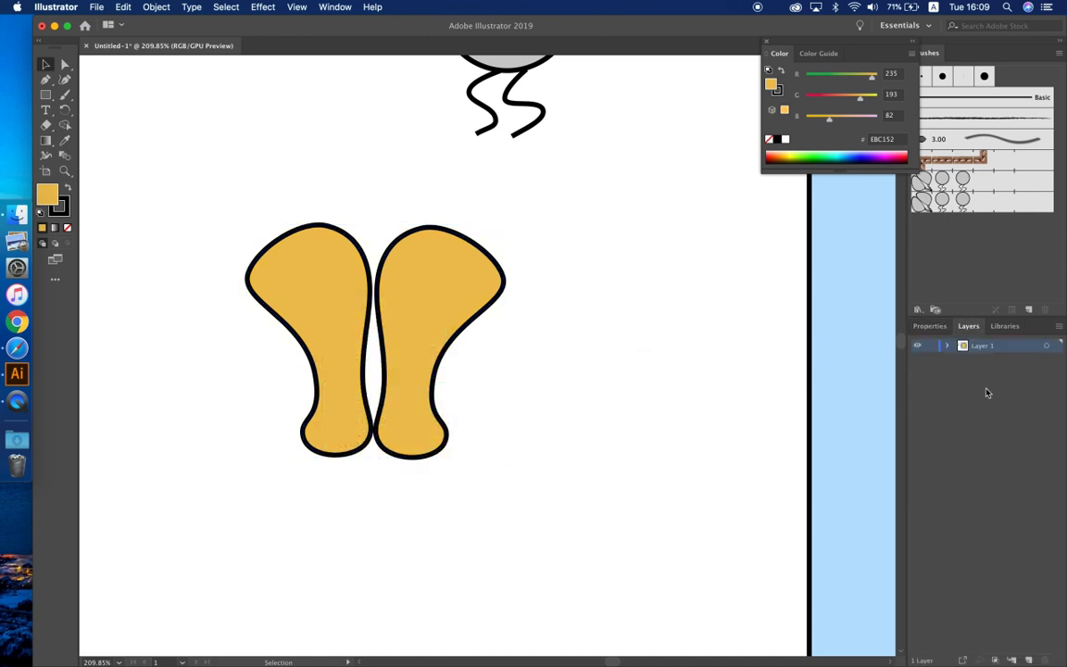
- Add a new layer and draw a curve arcing over the lobes down to the right foot
left_click(1028, 660)
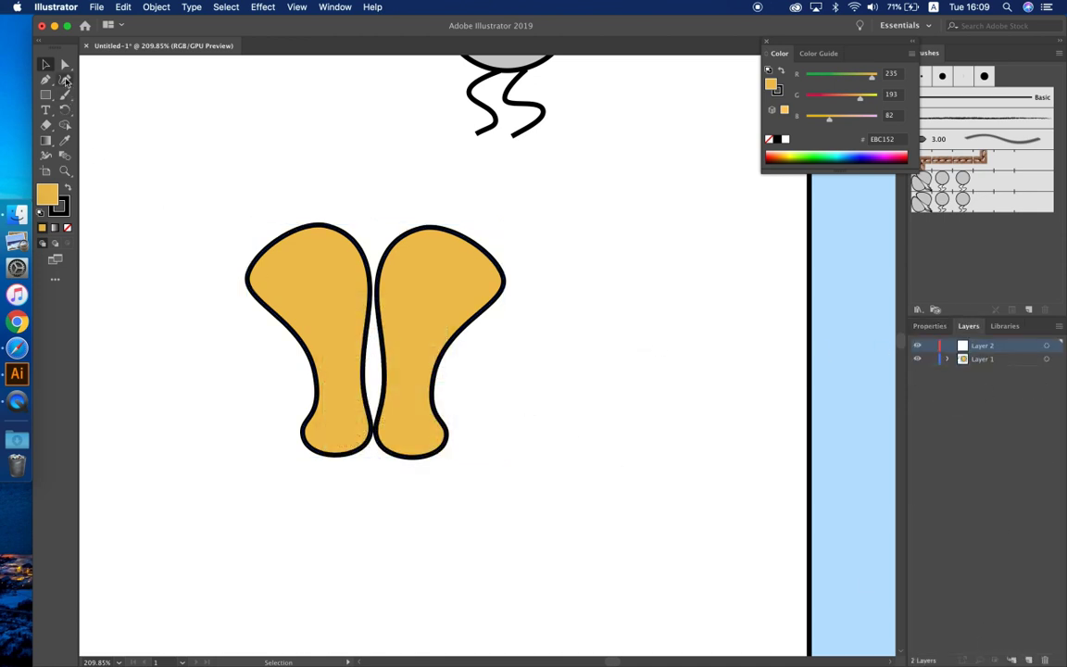
left_click(65, 79)
left_click(282, 240)
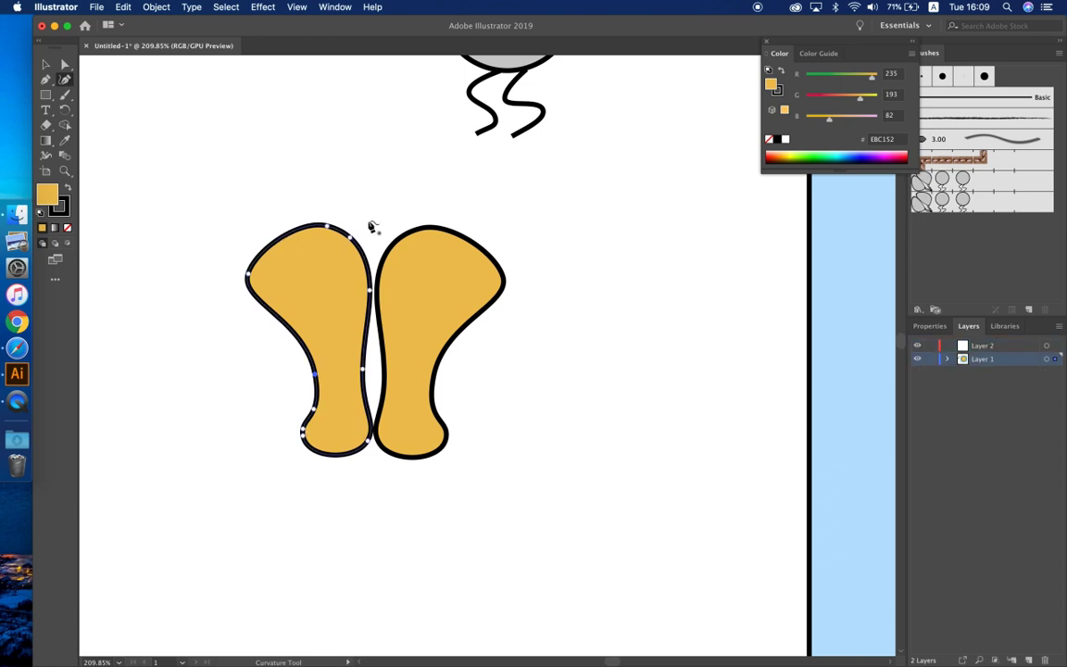
left_click(270, 212)
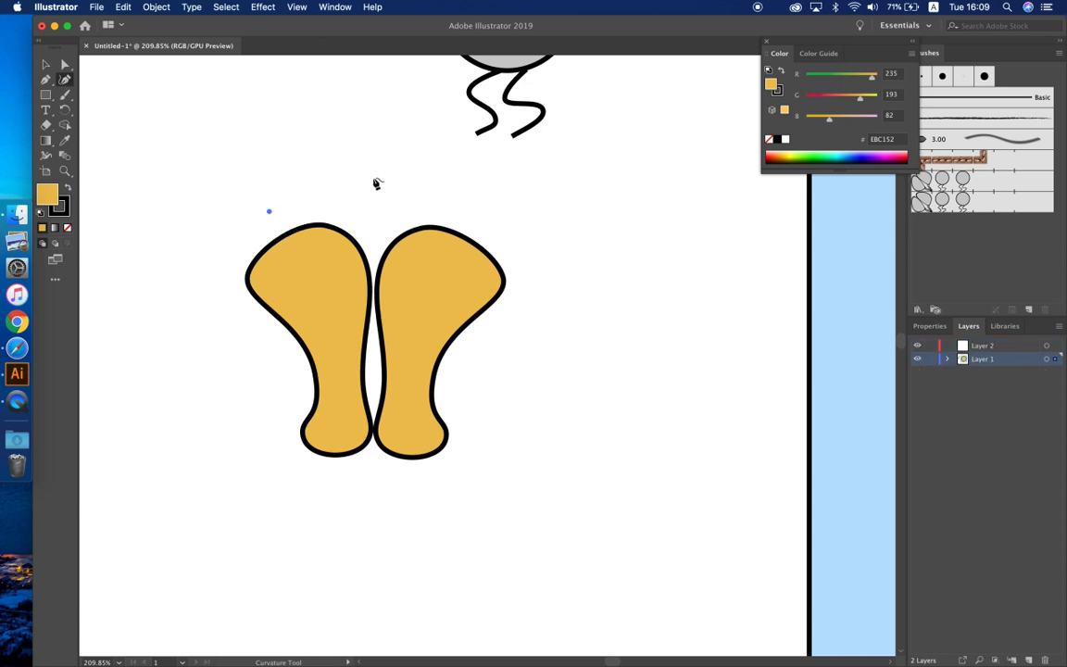
left_click(370, 177)
left_click(467, 205)
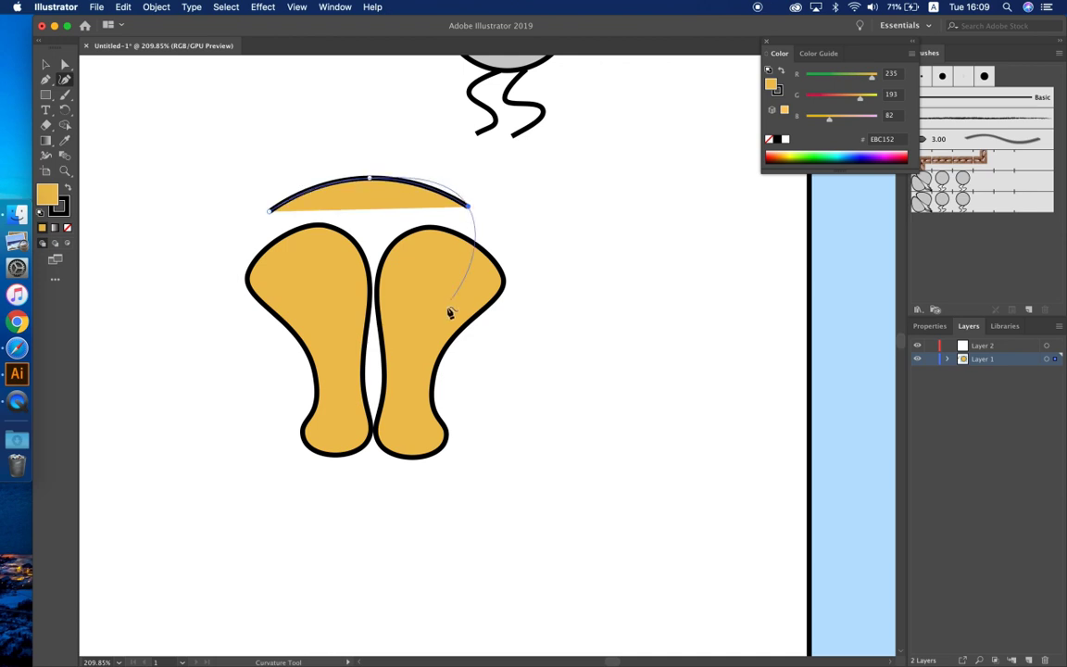
left_click(434, 298)
left_click(420, 415)
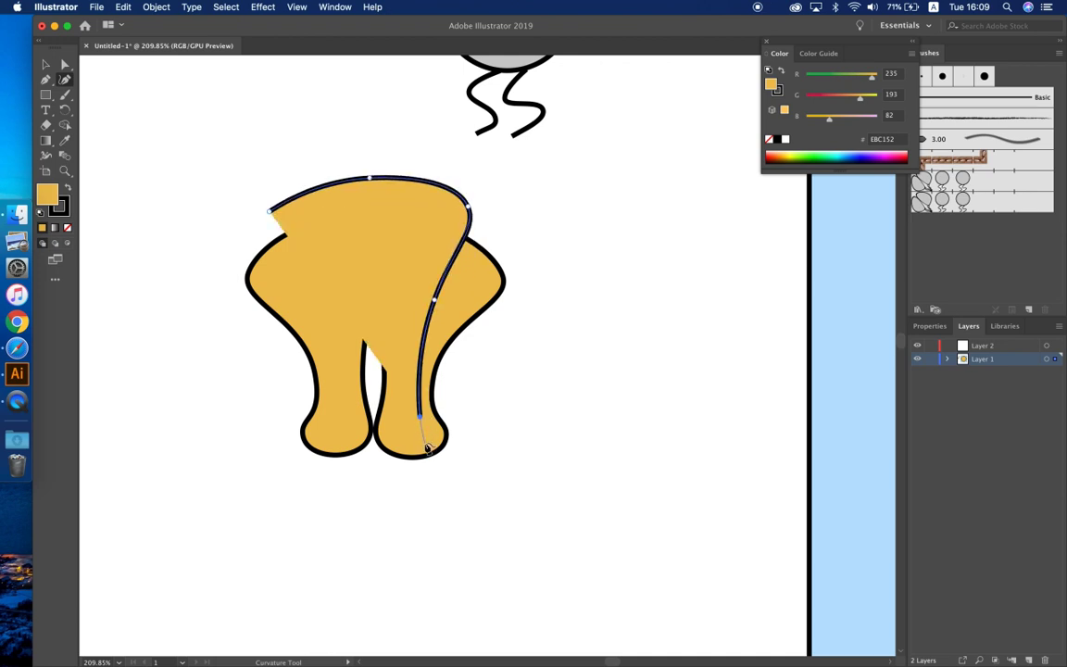
left_click(427, 448)
- Continue the curve up the left lobe and close it at its starting point
key("Escape")
left_click(377, 445)
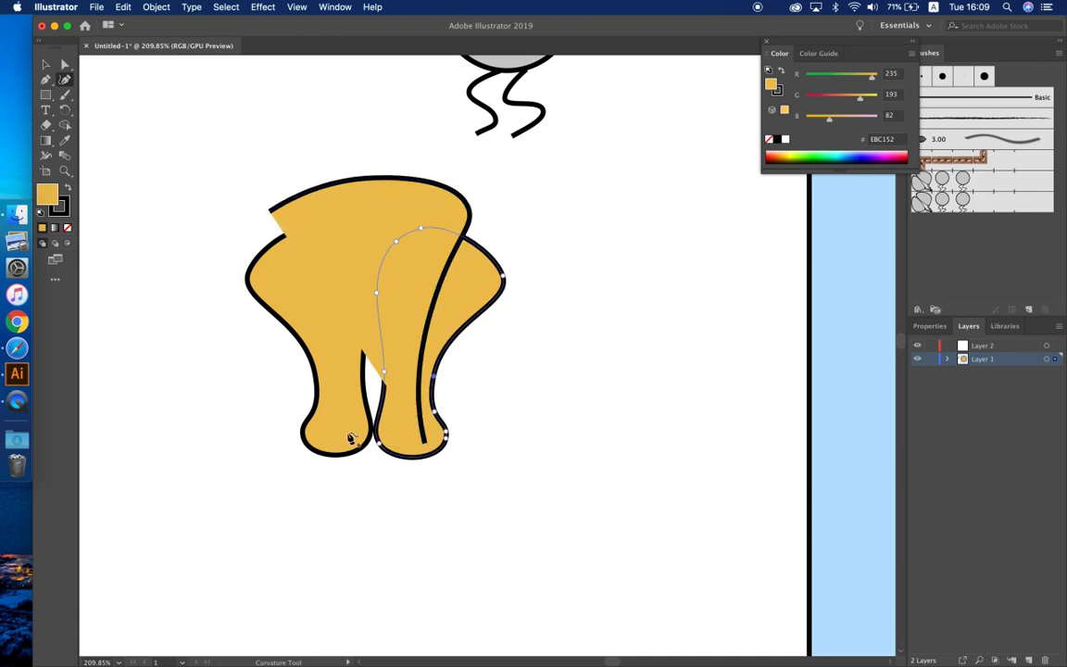
key("cmd+z")
left_click(326, 433)
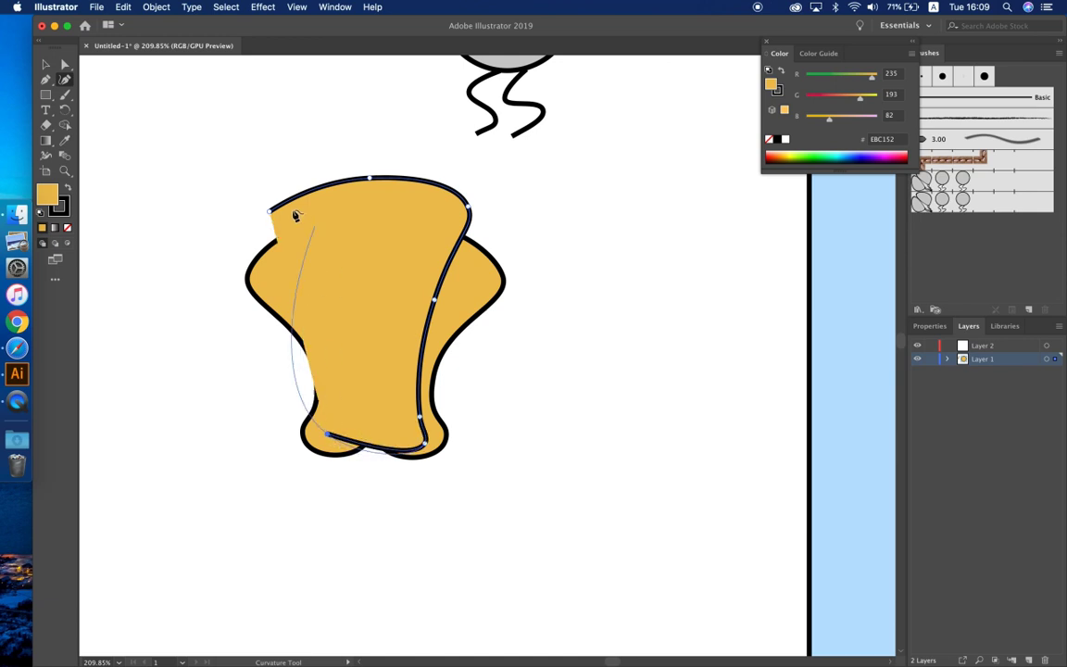
left_click(334, 334)
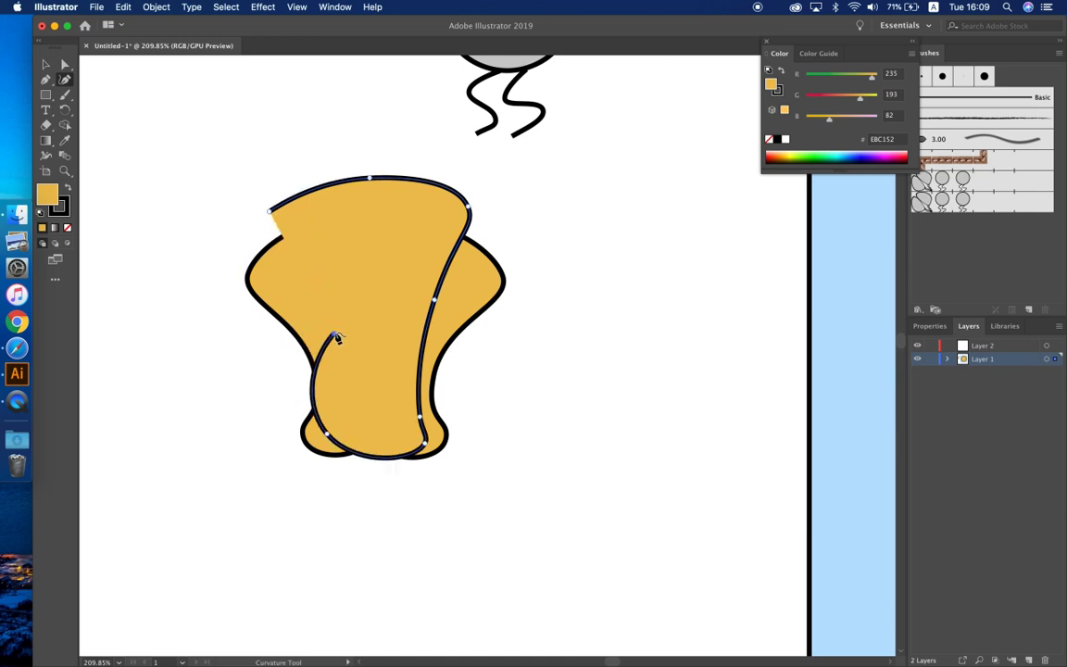
left_click(275, 212)
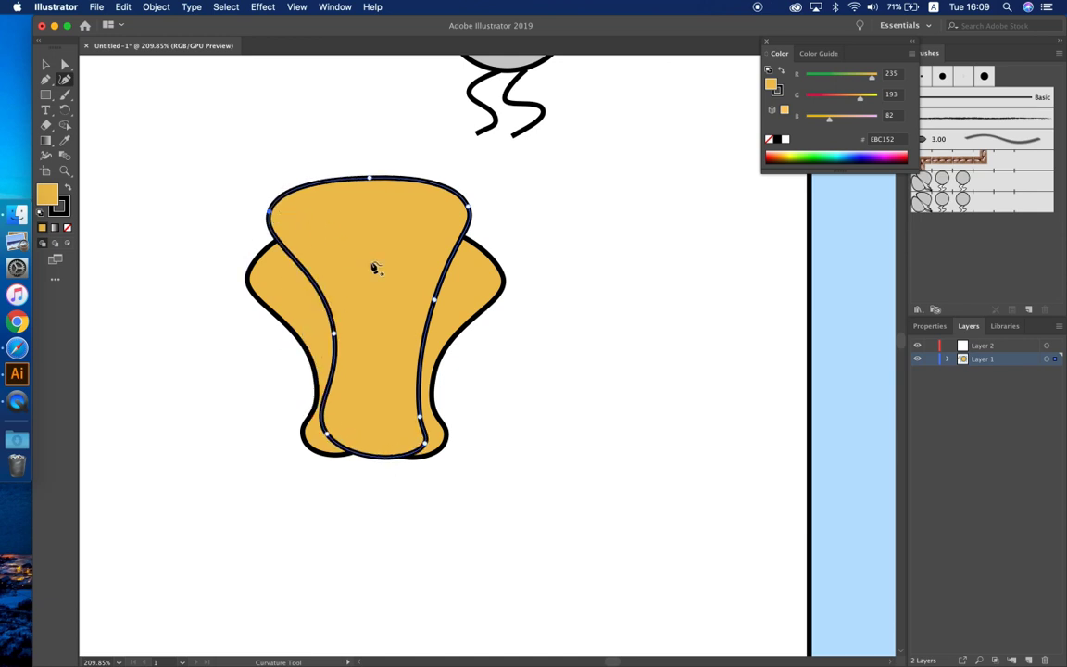
scroll(374, 269, "up", 1, "alt")
scroll(375, 269, "up", 1, "alt")
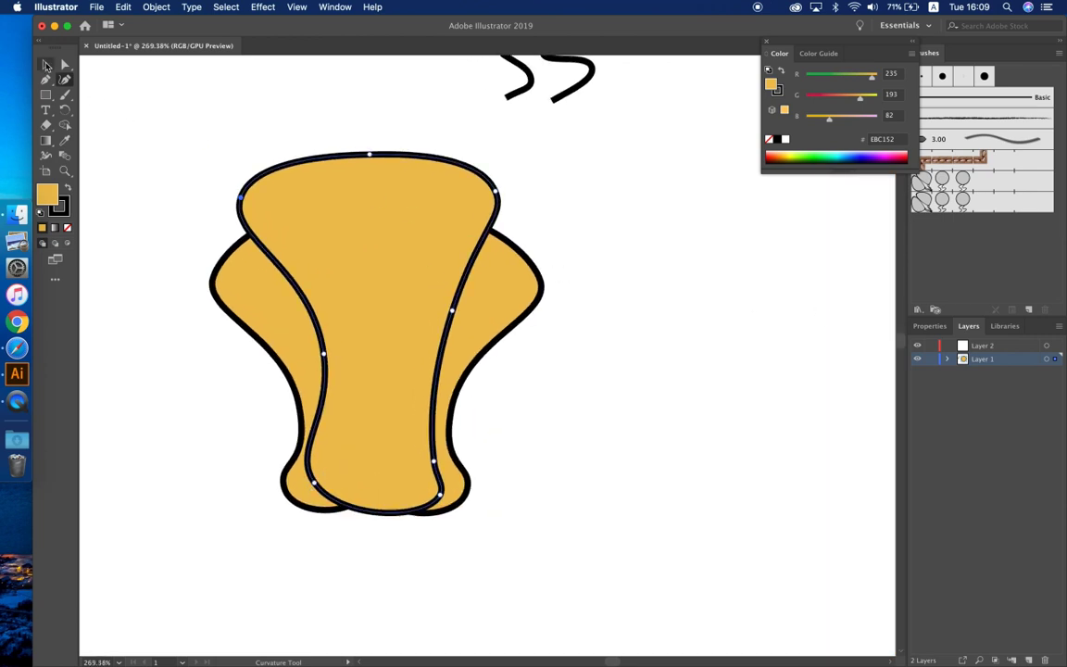
left_click(47, 64)
- Send the new golden shape to the back and position it behind the lobes
right_click(324, 240)
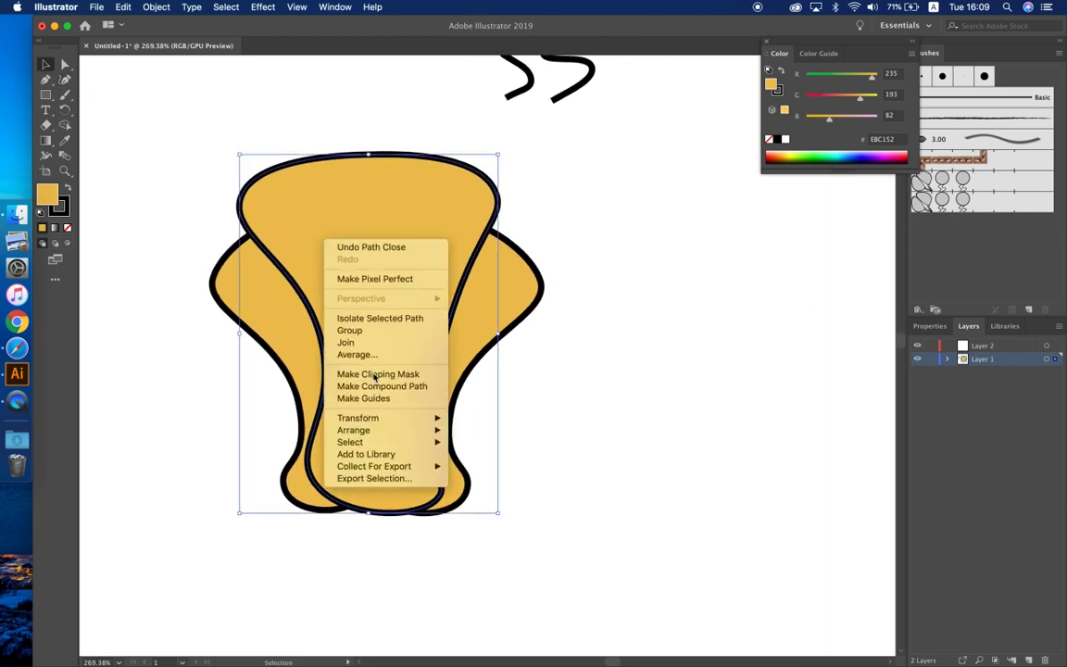
mouse_move(353, 430)
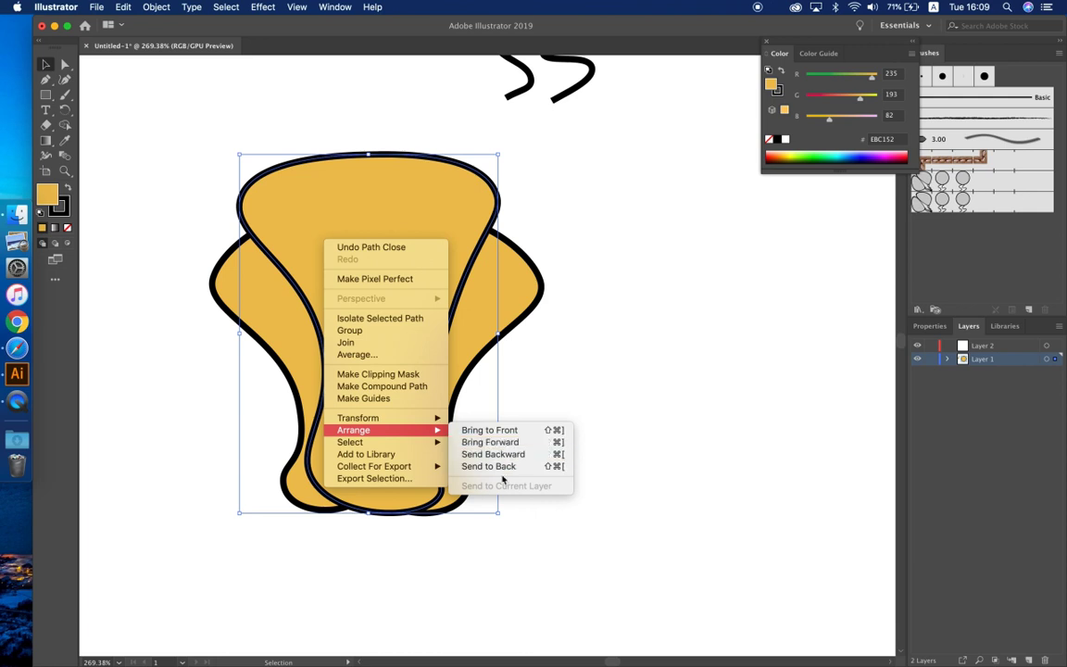
left_click(503, 475)
left_click_drag(377, 202, 377, 257)
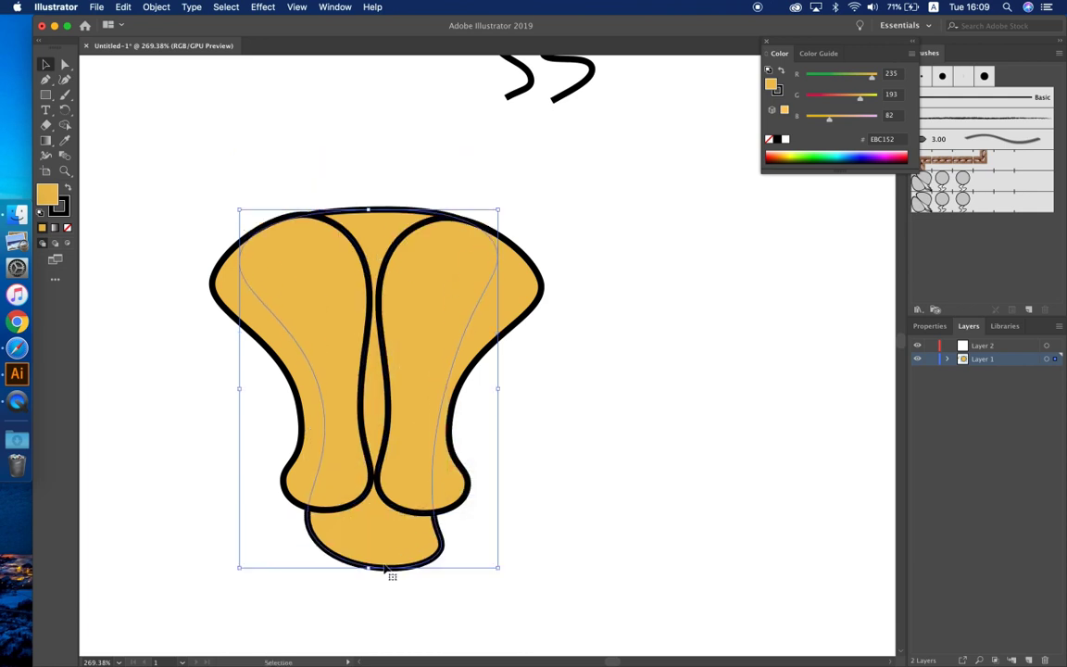
left_click_drag(369, 567, 371, 510)
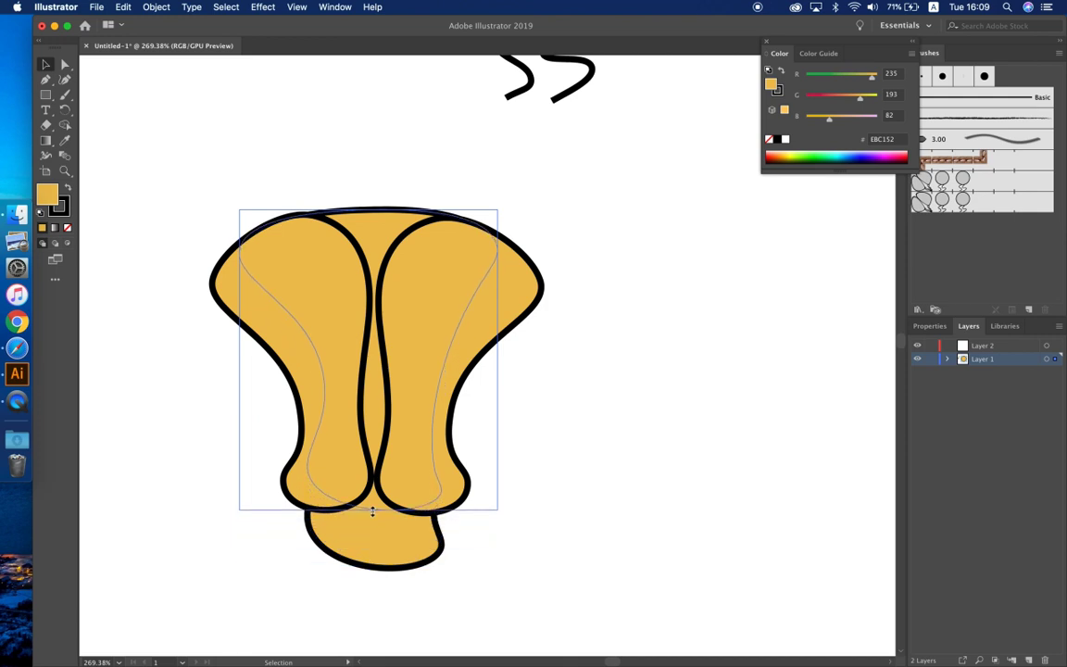
- Drag the shape's lower-left anchors to reshape its bottom curve
left_click(66, 66)
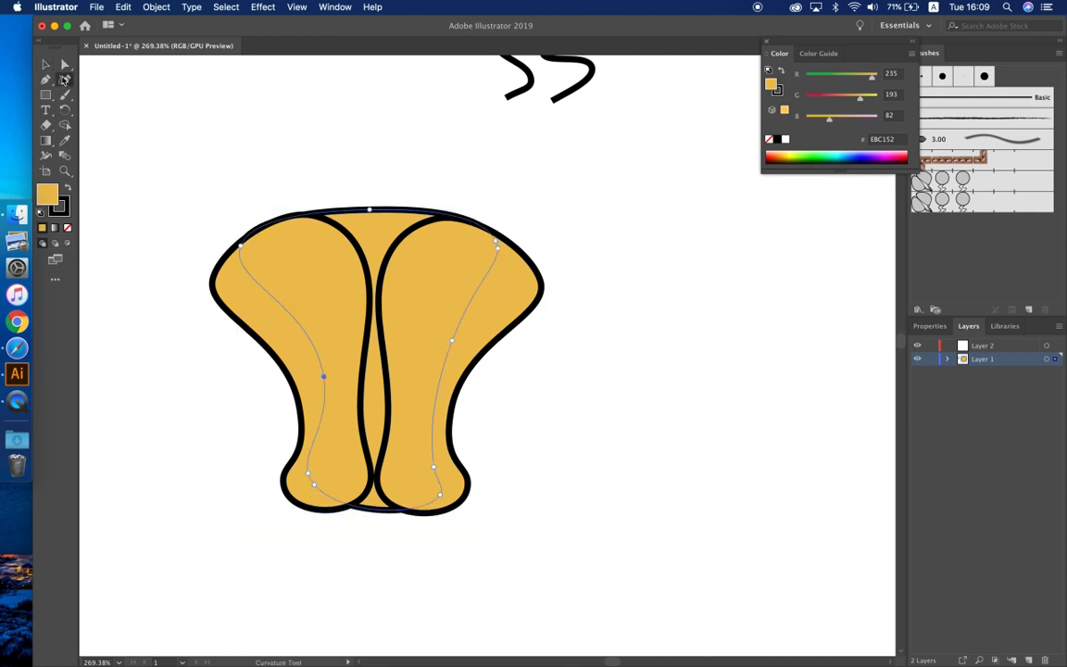
left_click(313, 486)
mouse_move(315, 488)
left_mouse_down()
mouse_move(319, 531)
mouse_move(334, 519)
left_mouse_up()
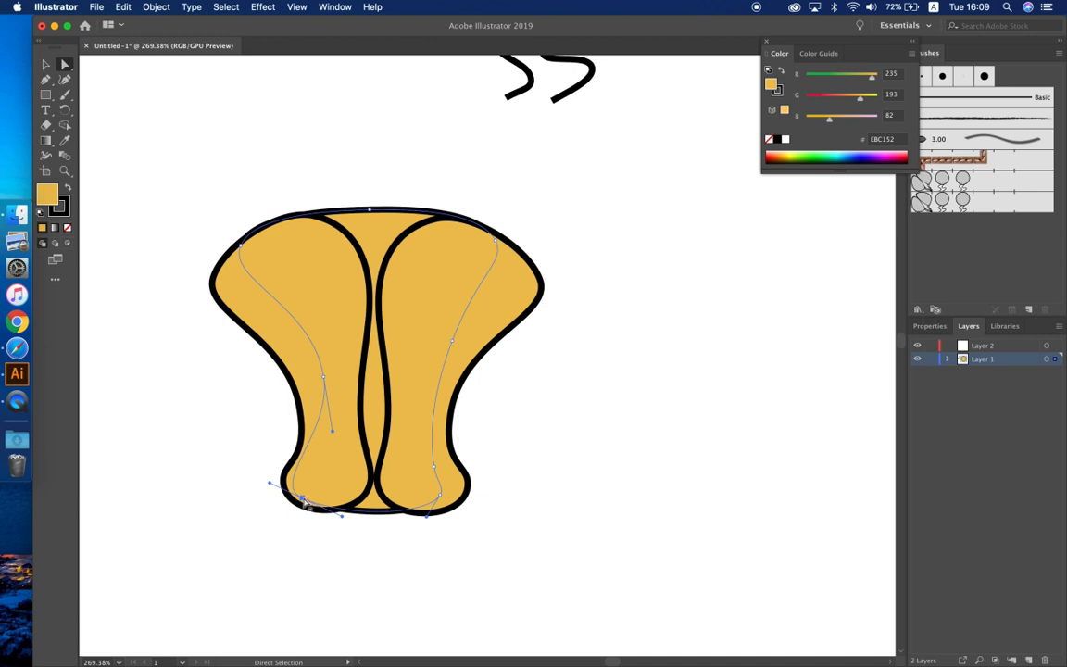
left_click_drag(270, 483, 263, 485)
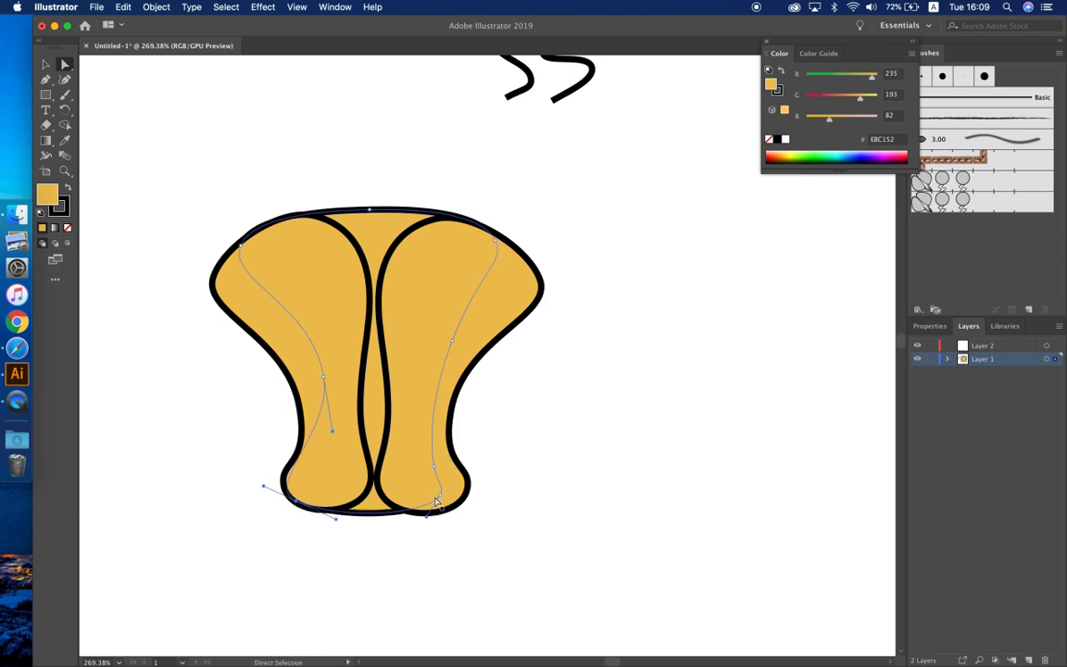
- Group the protein's three golden parts and place a copy beside the blue square's left edge
left_click(551, 507)
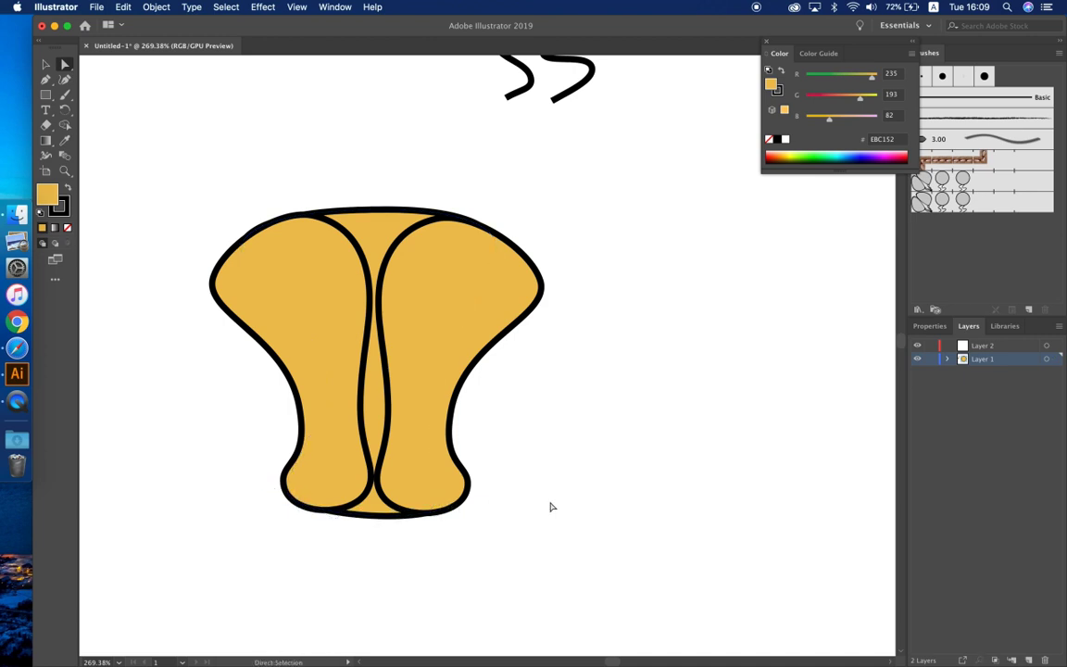
scroll(552, 507, "down", 5)
scroll(591, 387, "down", 2)
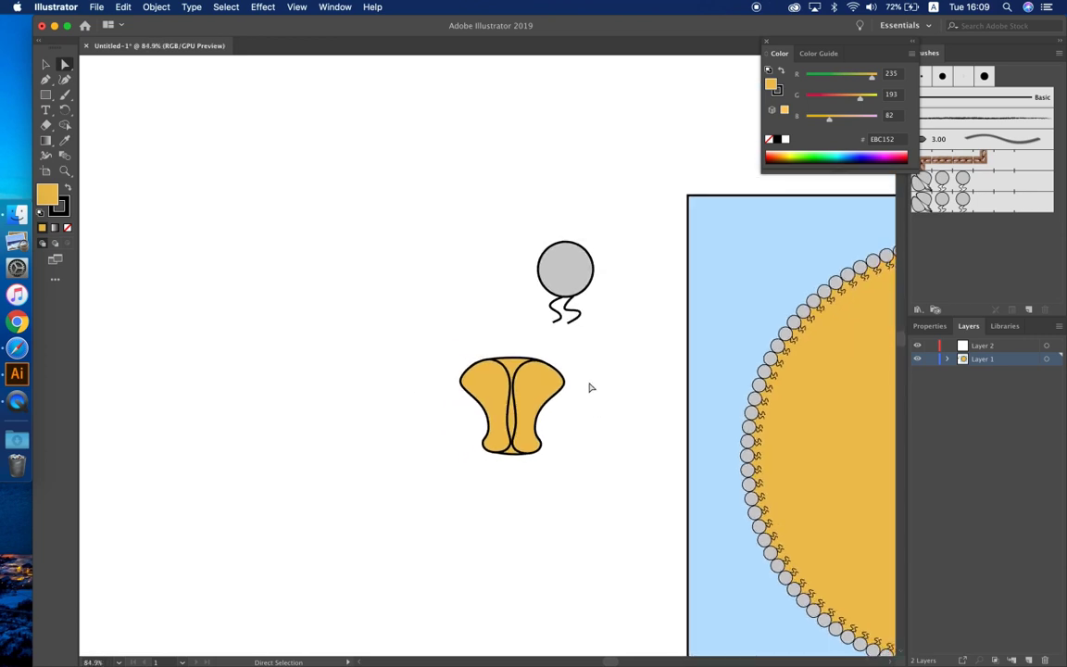
scroll(591, 388, "down", 1)
left_click_drag(578, 365, 396, 504)
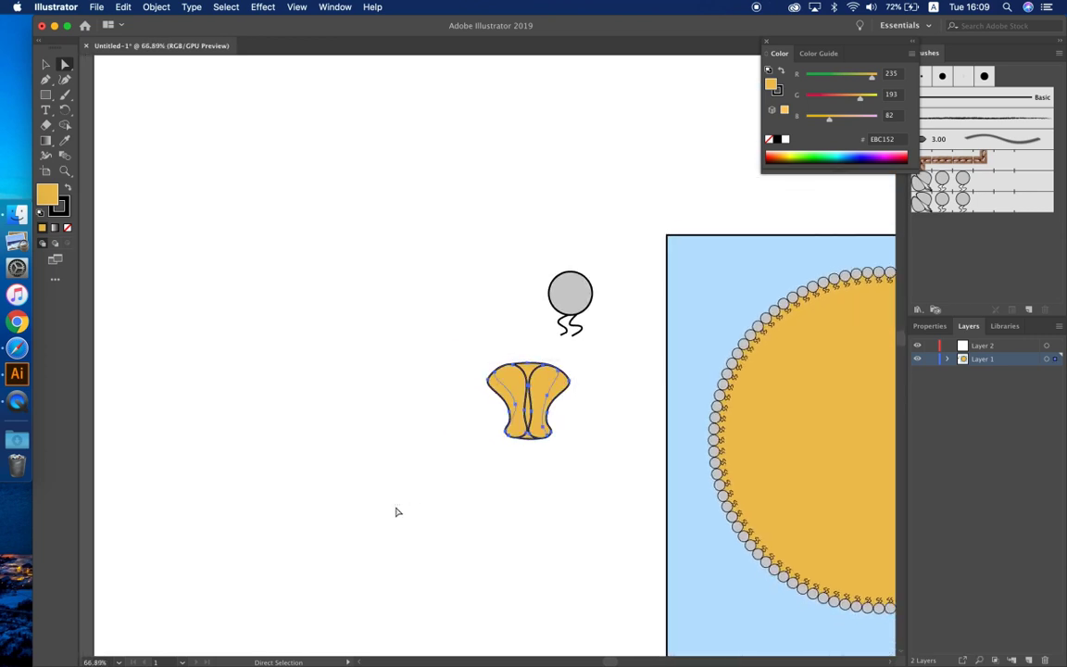
scroll(395, 508, "right", 5)
scroll(395, 508, "down", 1)
right_click(333, 350)
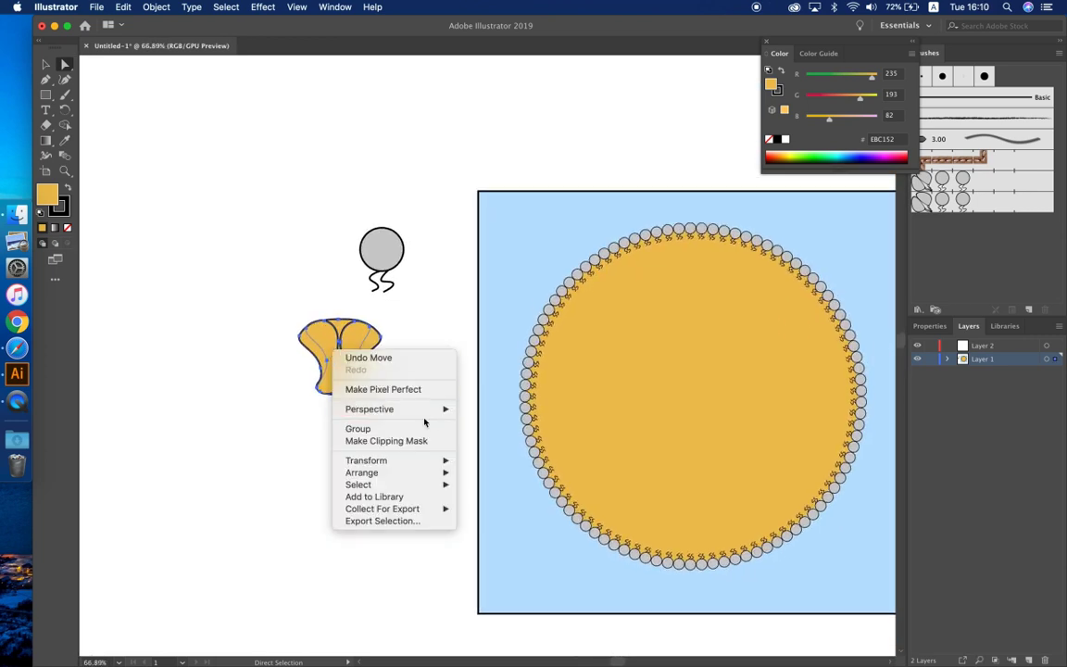
left_click(406, 427)
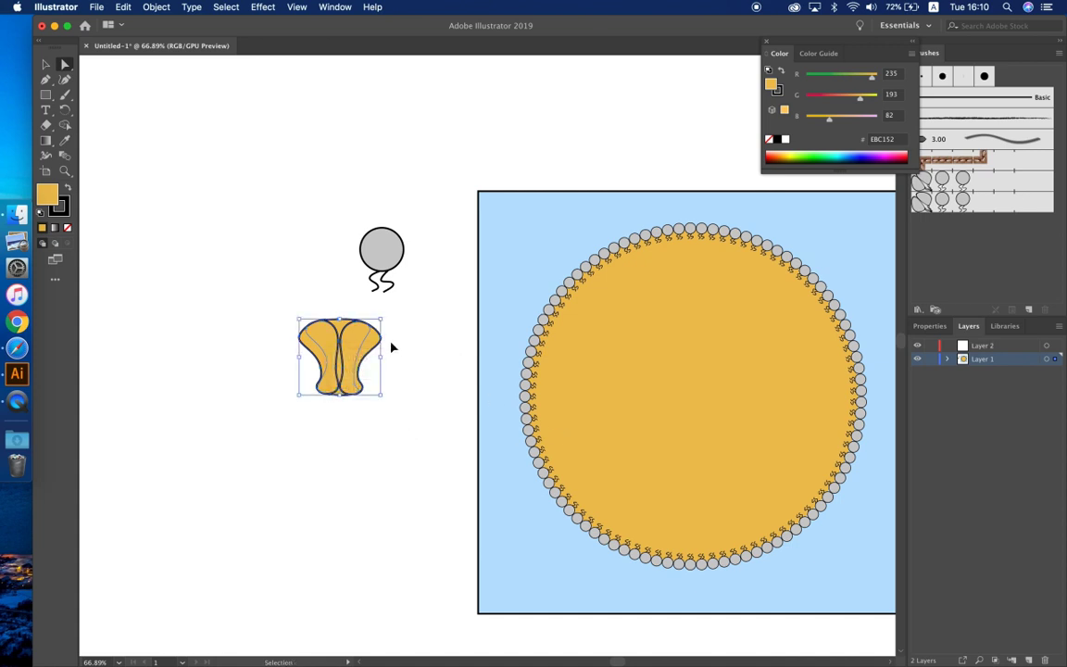
left_click_drag(374, 351, 523, 350)
- Shrink the protein copy onto the membrane ring and rotate it 45° to follow the ring
left_click(45, 63)
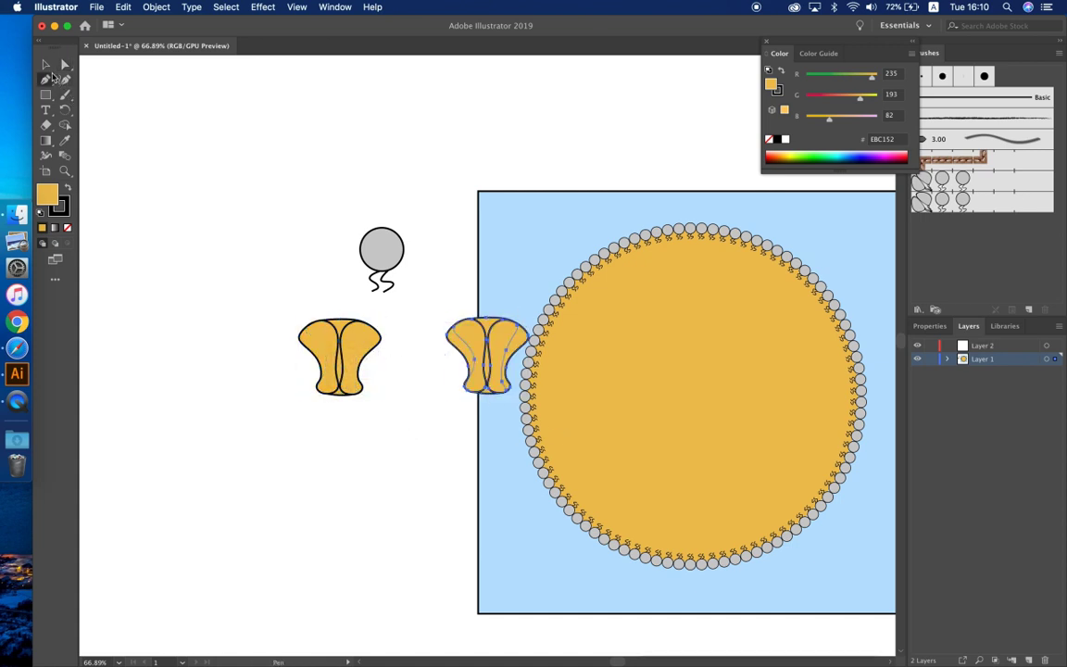
mouse_move(531, 316)
left_mouse_down()
mouse_move(473, 379)
mouse_move(663, 225)
left_mouse_up()
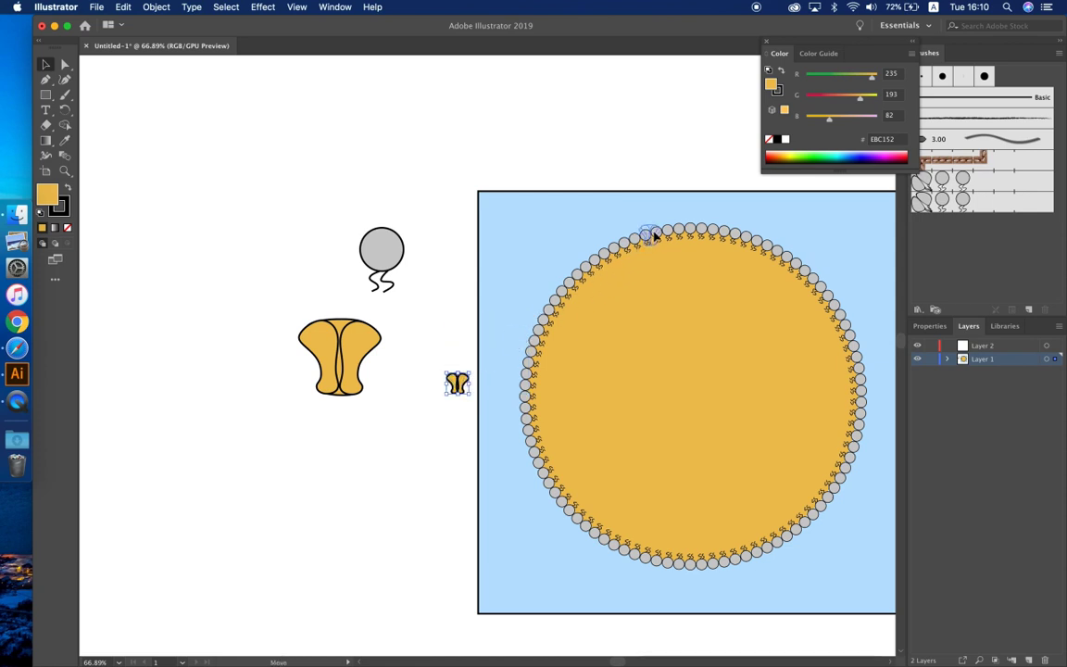
left_click(662, 223)
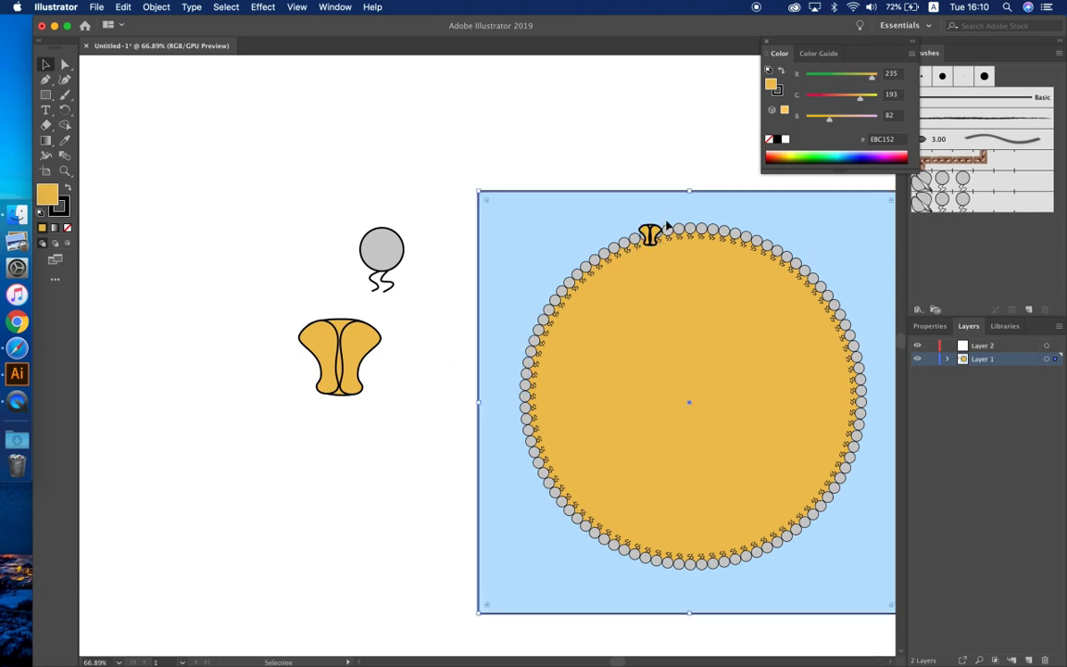
key("super+z")
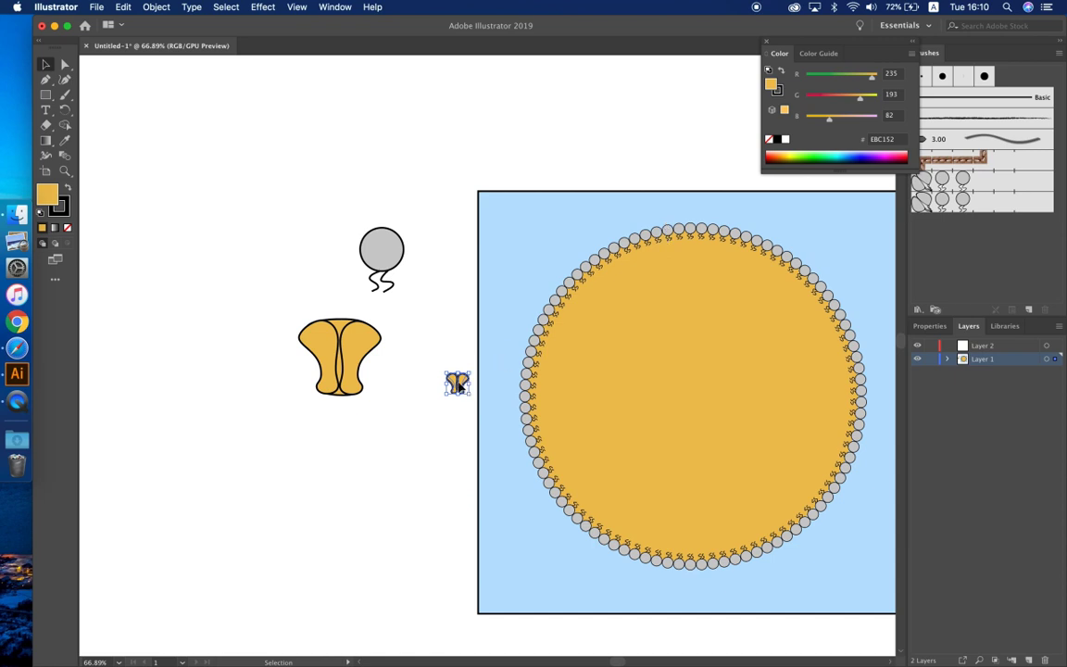
key("super+shift+z")
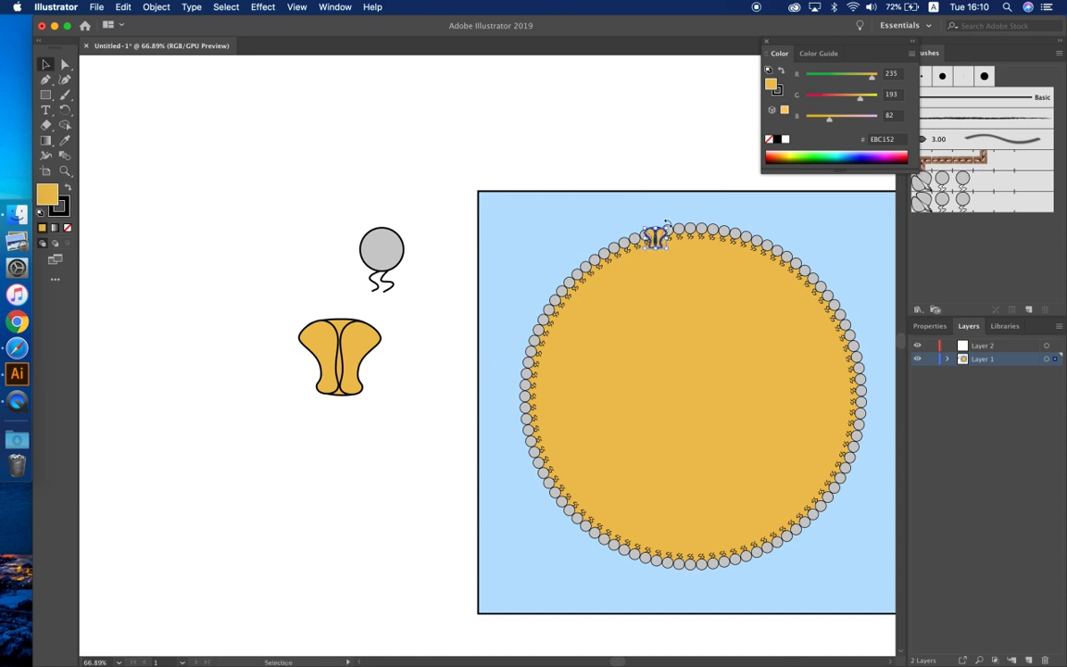
left_click_drag(667, 223, 581, 271)
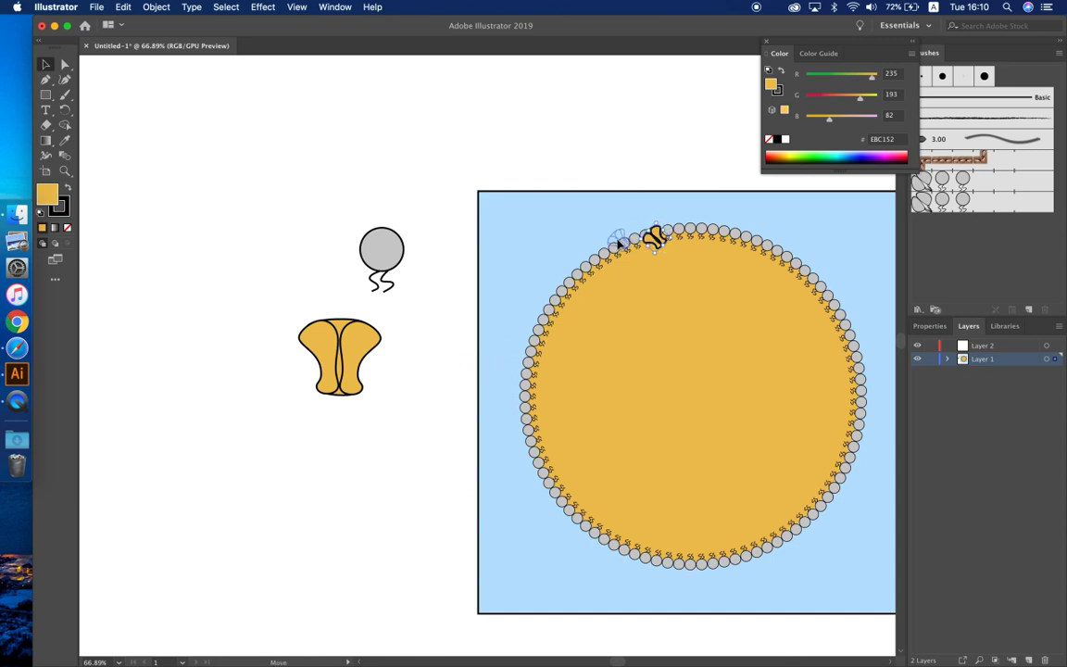
- Set the small protein's outline to 1 pt and deselect
left_click(930, 326)
left_click(969, 488)
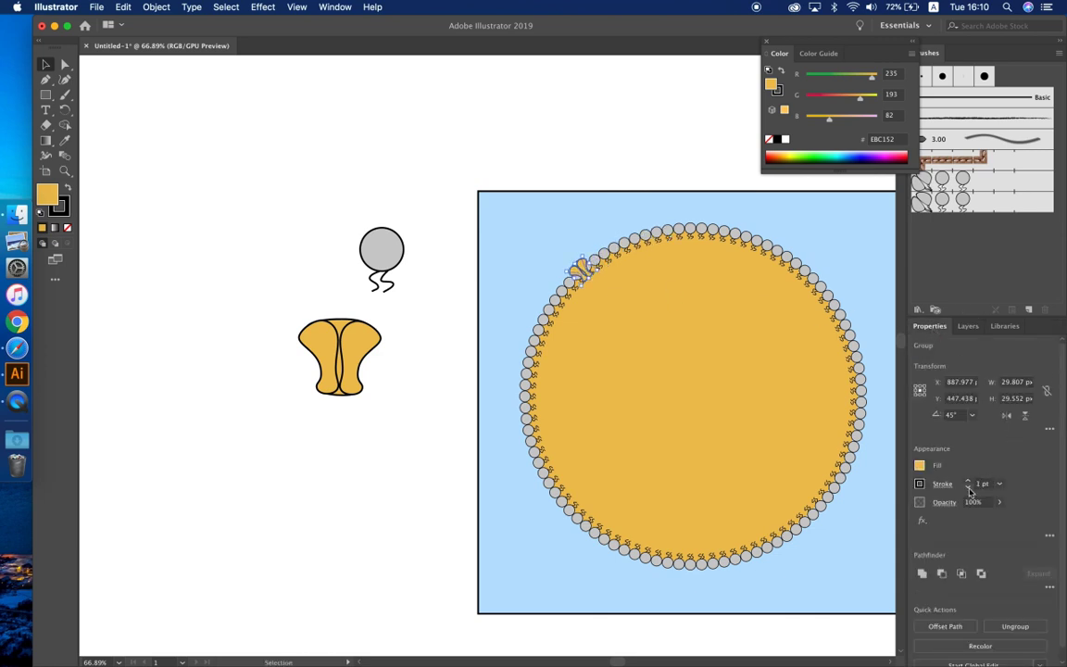
left_click(636, 97)
scroll(636, 98, "right", 4)
scroll(637, 97, "right", 2)
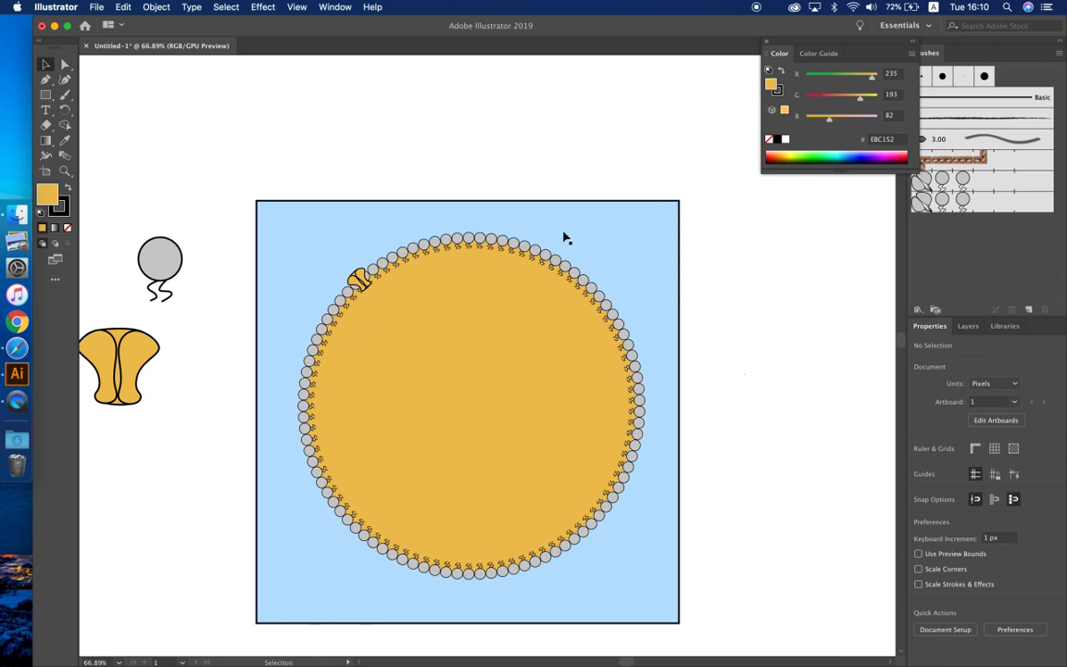
scroll(565, 238, "down", 3)
scroll(565, 238, "down", 2)
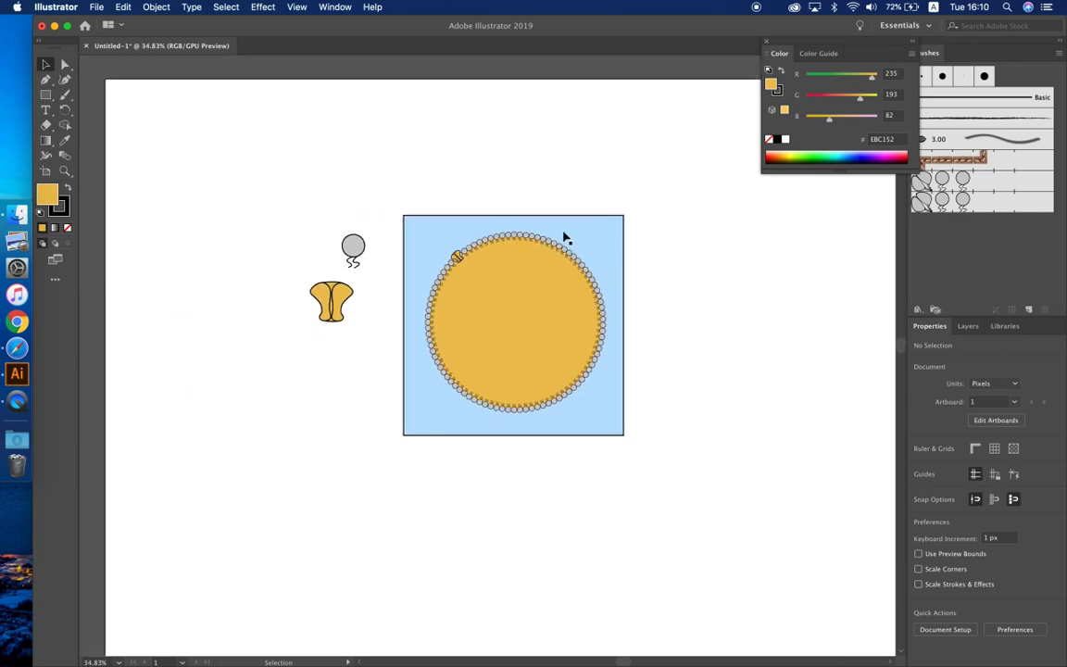